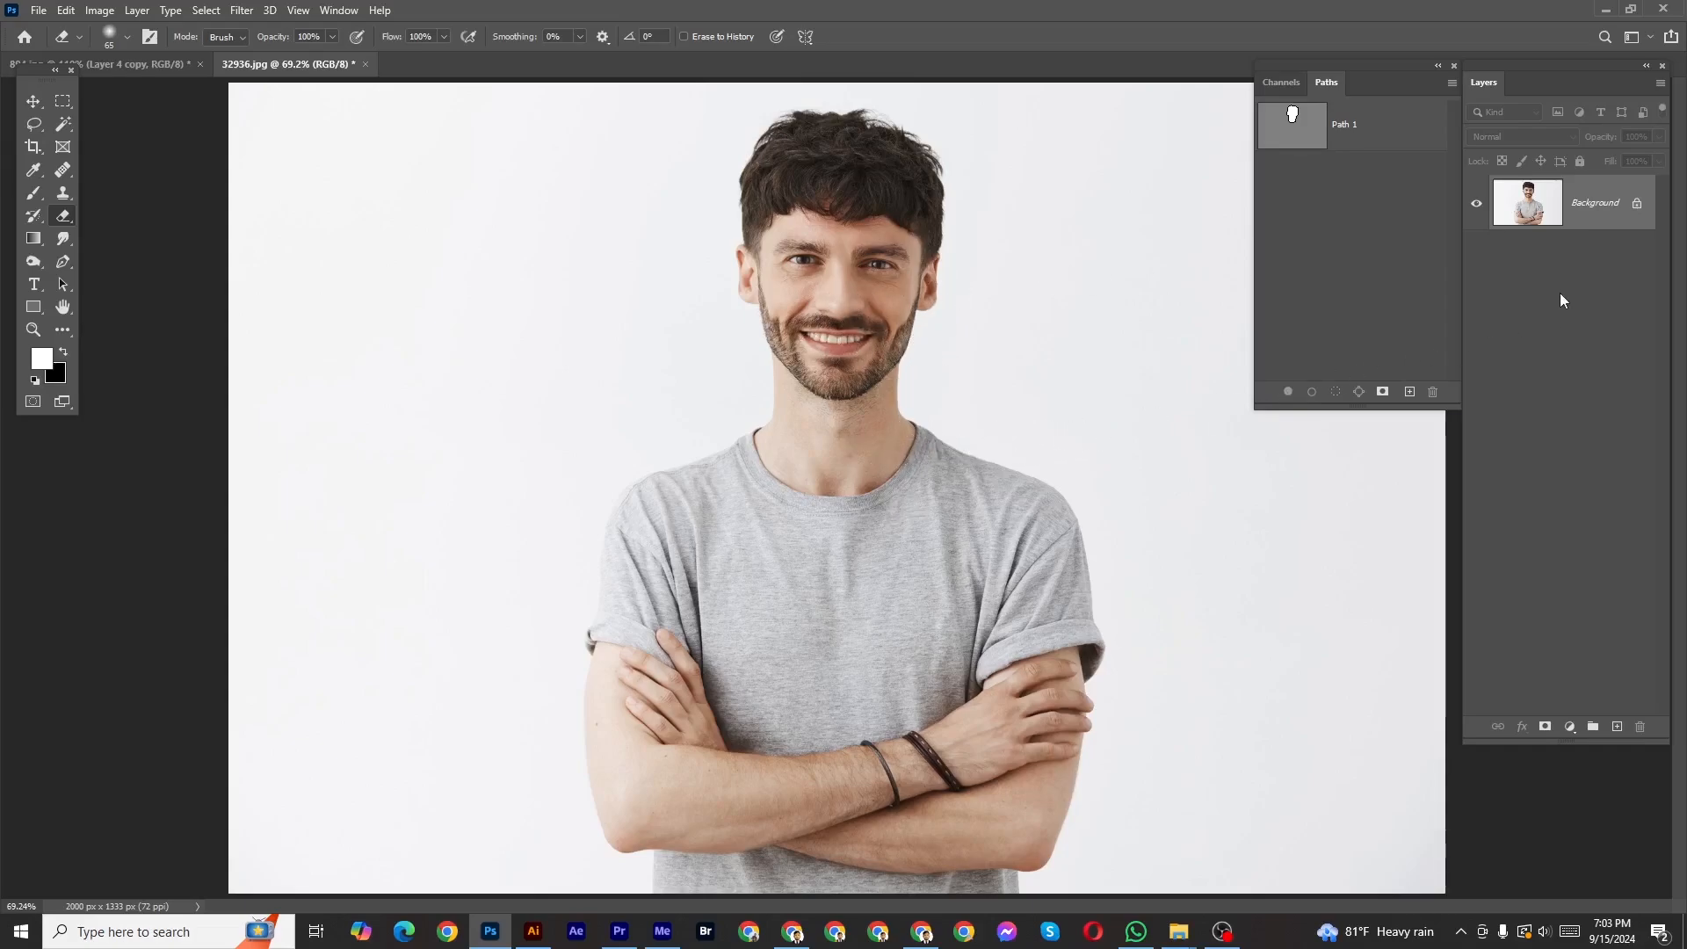
Duplicate the Background layer and mask the copy with a selection loaded from the head outline in Path 1.
key(ctrl+j)
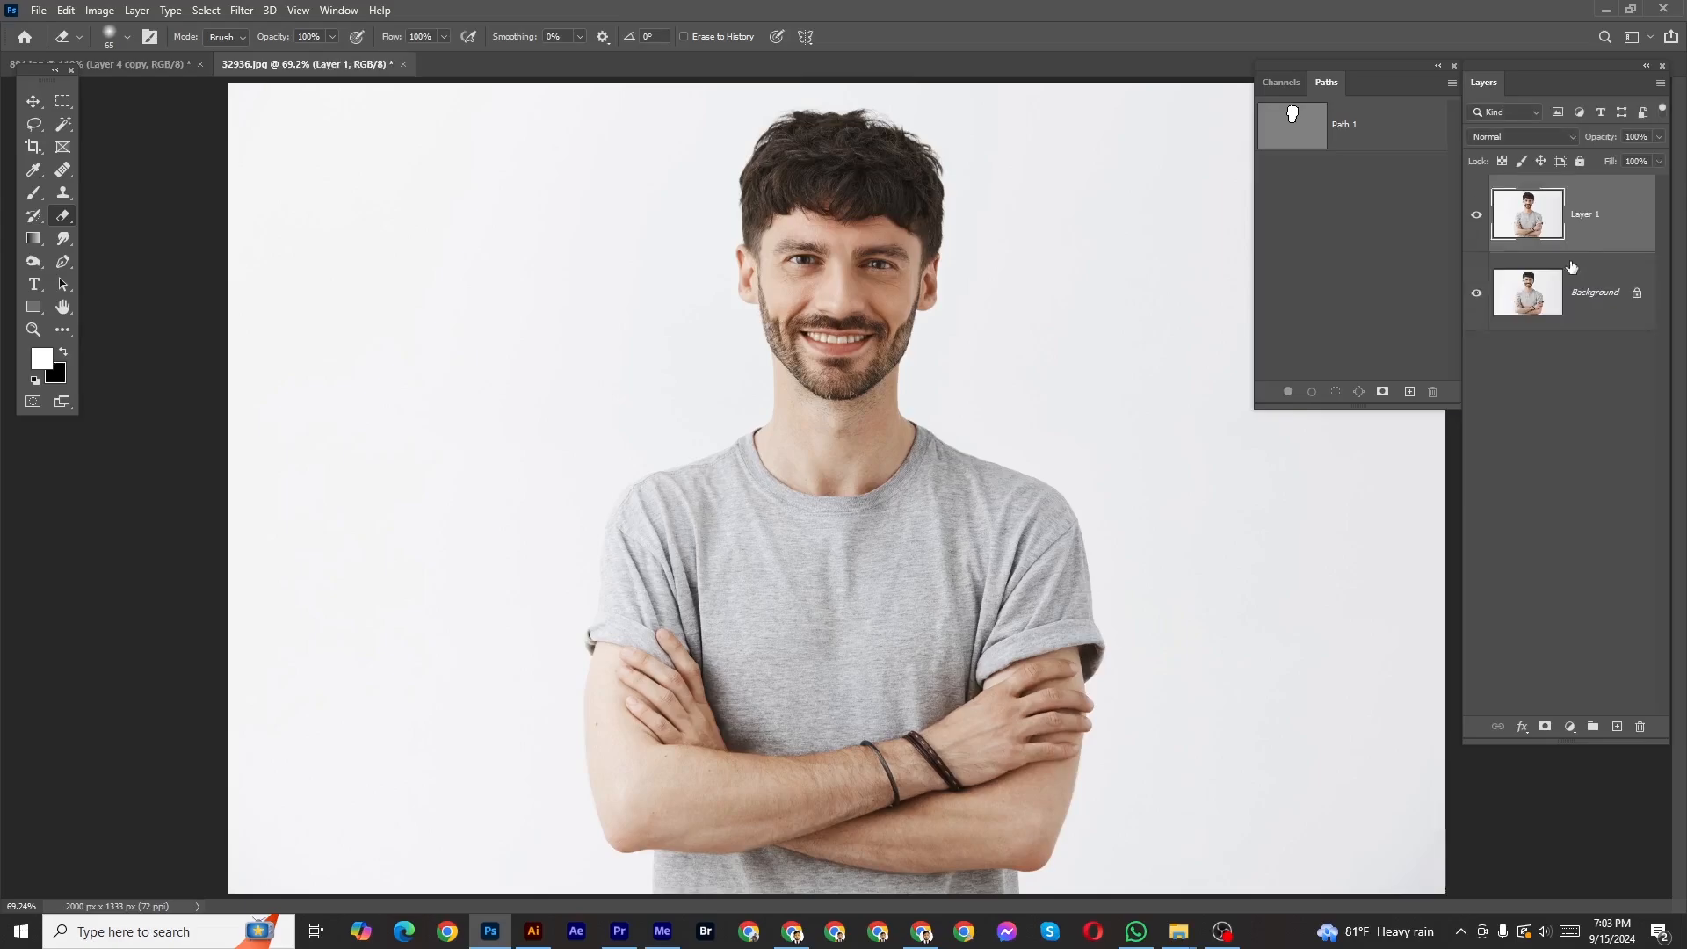
click(1299, 132)
scroll(881, 466, up, 5)
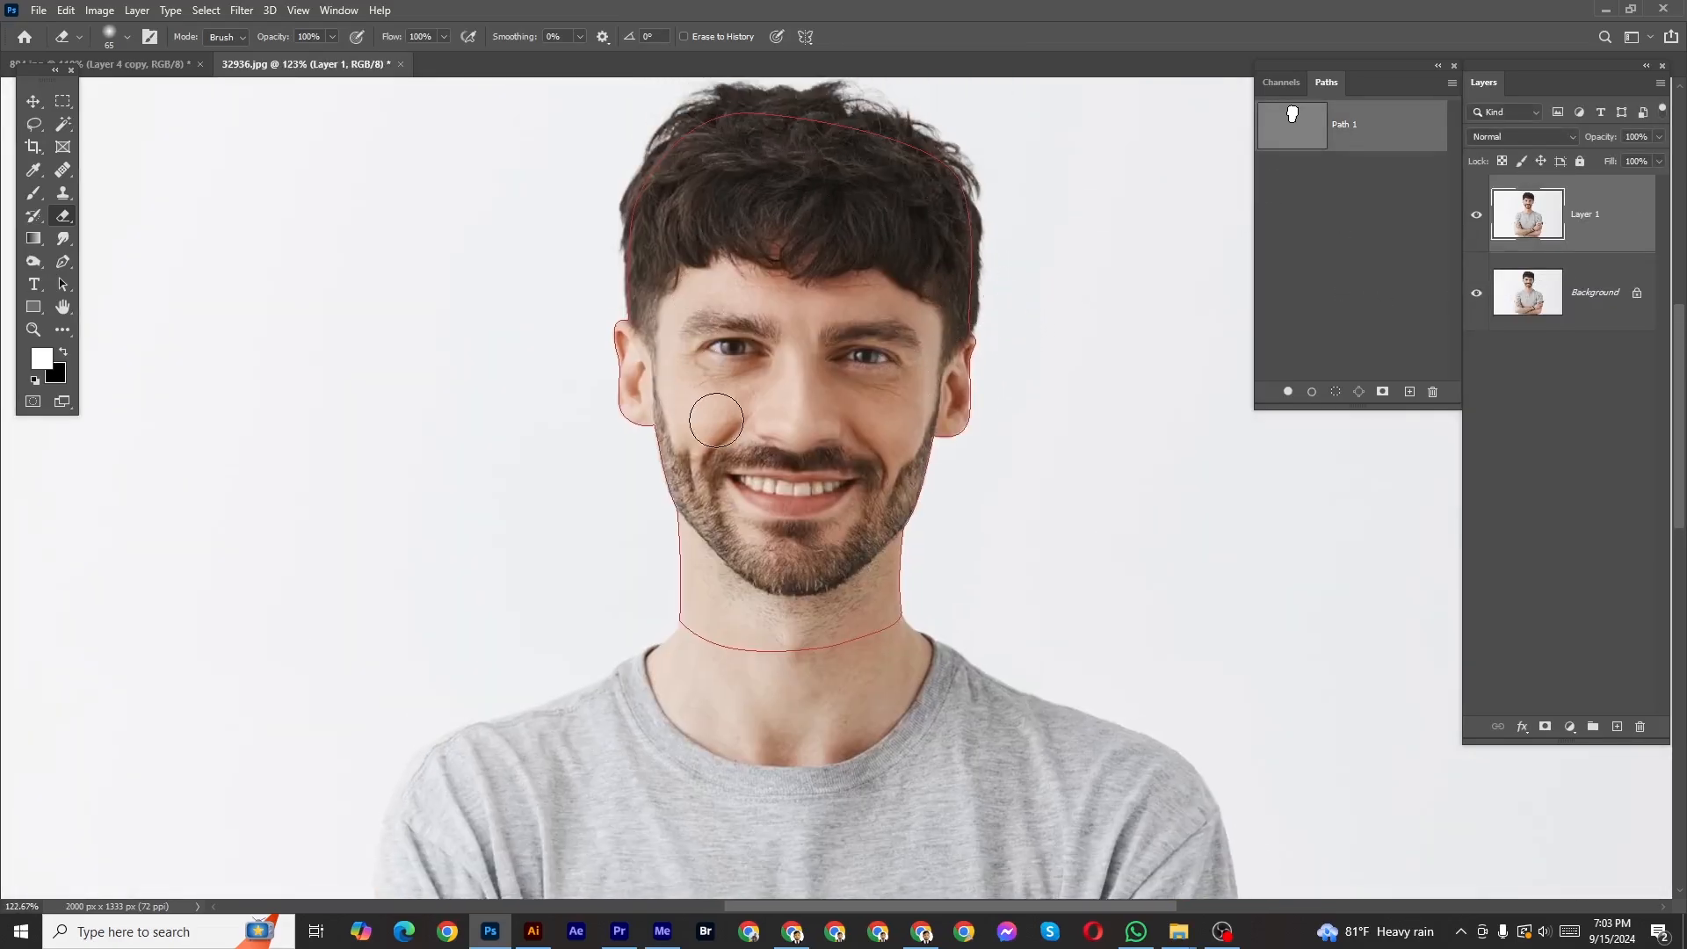
scroll(716, 419, down, 1)
scroll(946, 294, down, 1)
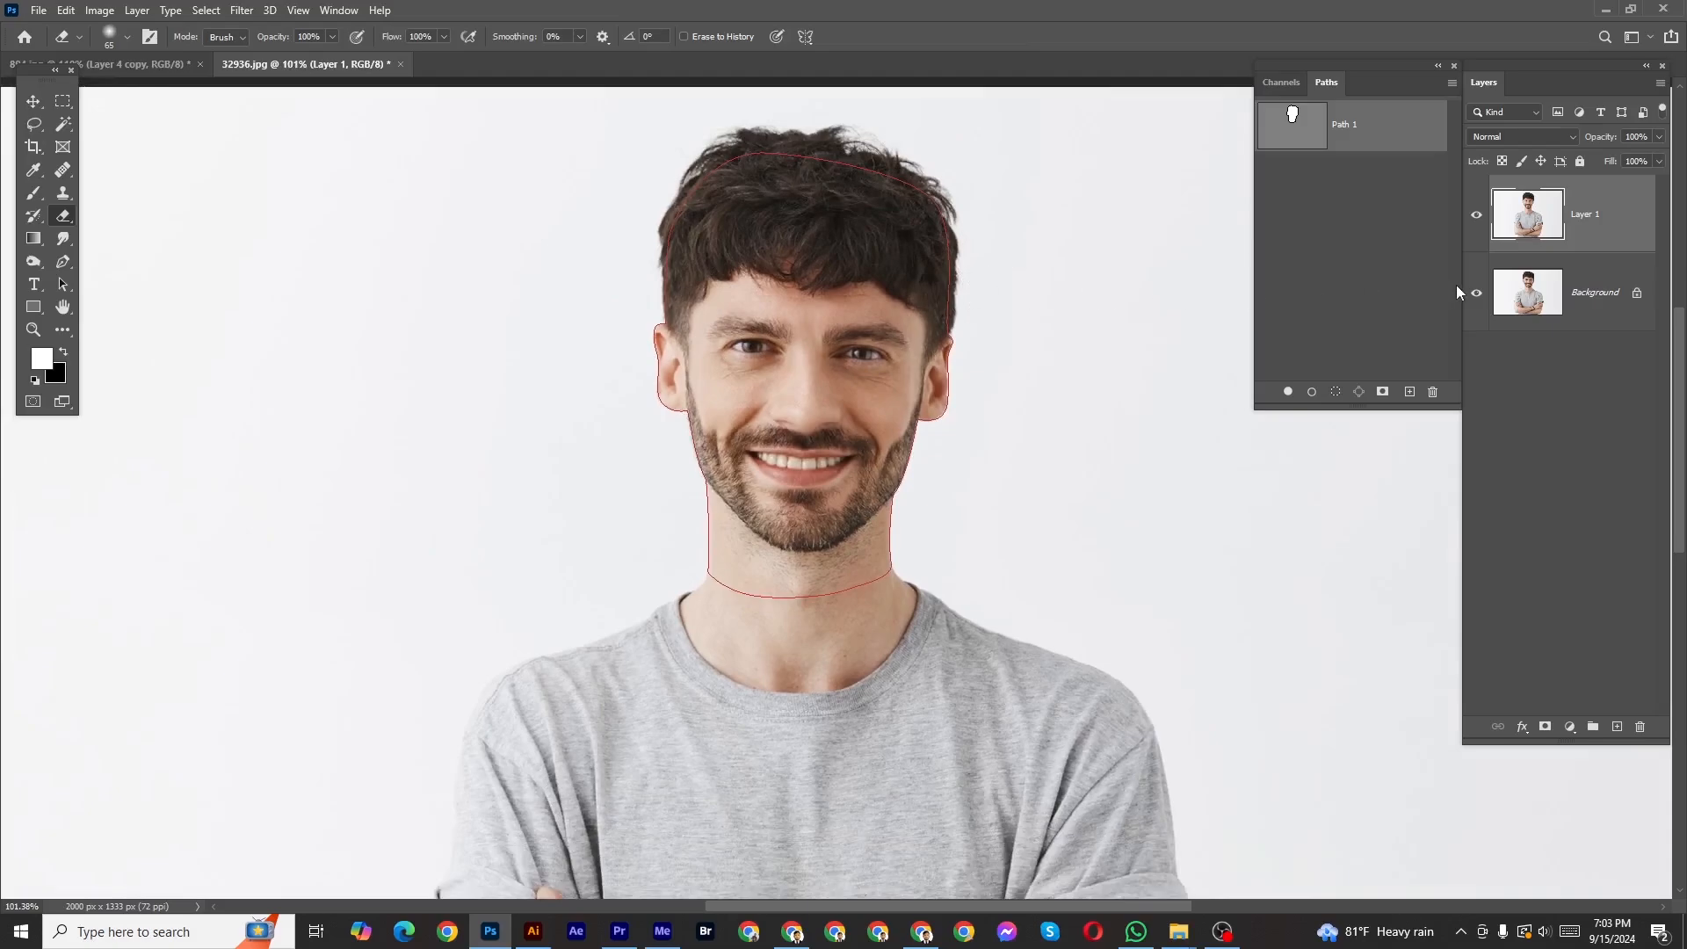
ctrl+click(1303, 134)
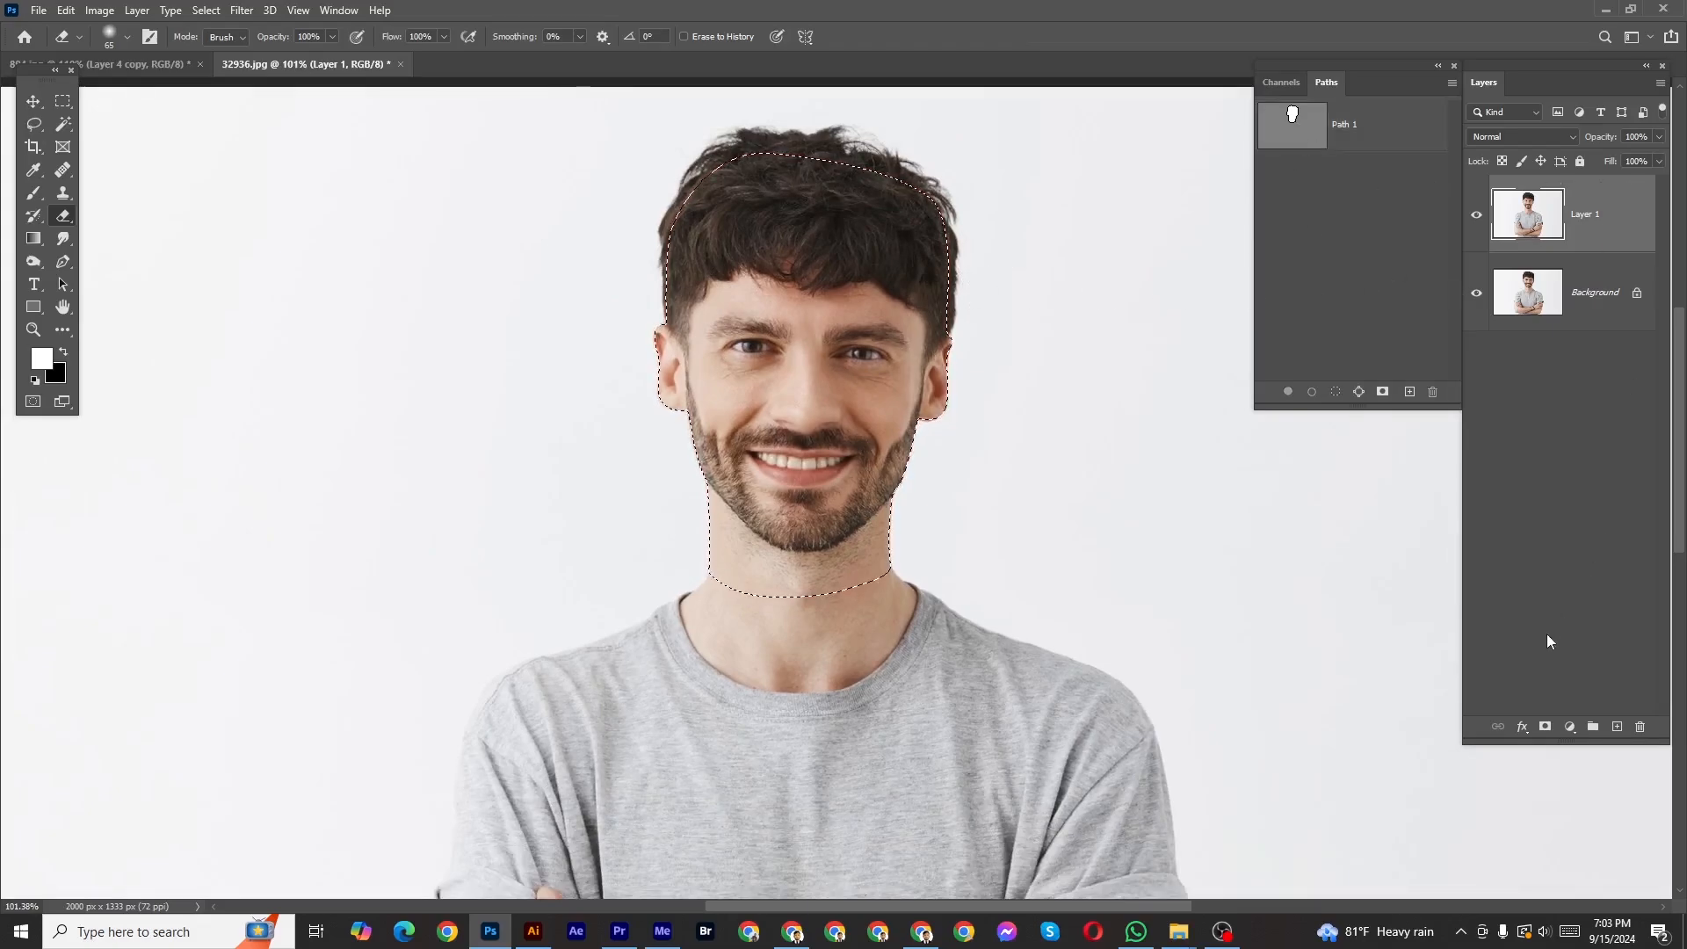
click(1545, 727)
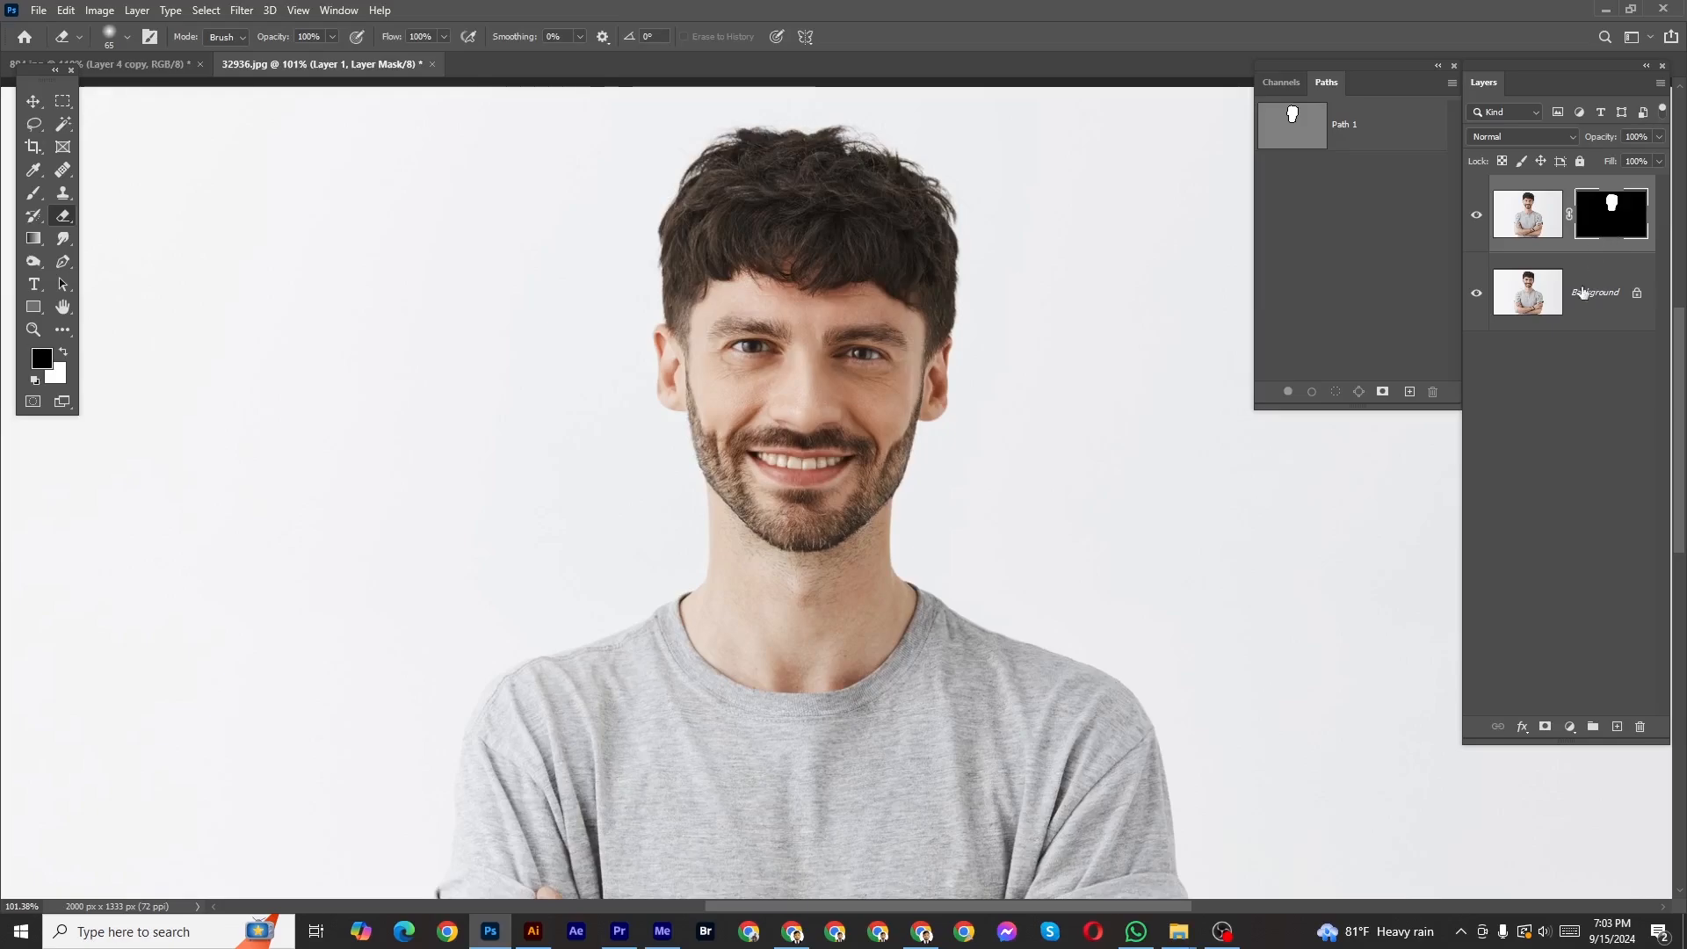
Add a white (ffffff) Solid Color fill layer directly above the Background layer.
click(1583, 293)
click(1570, 726)
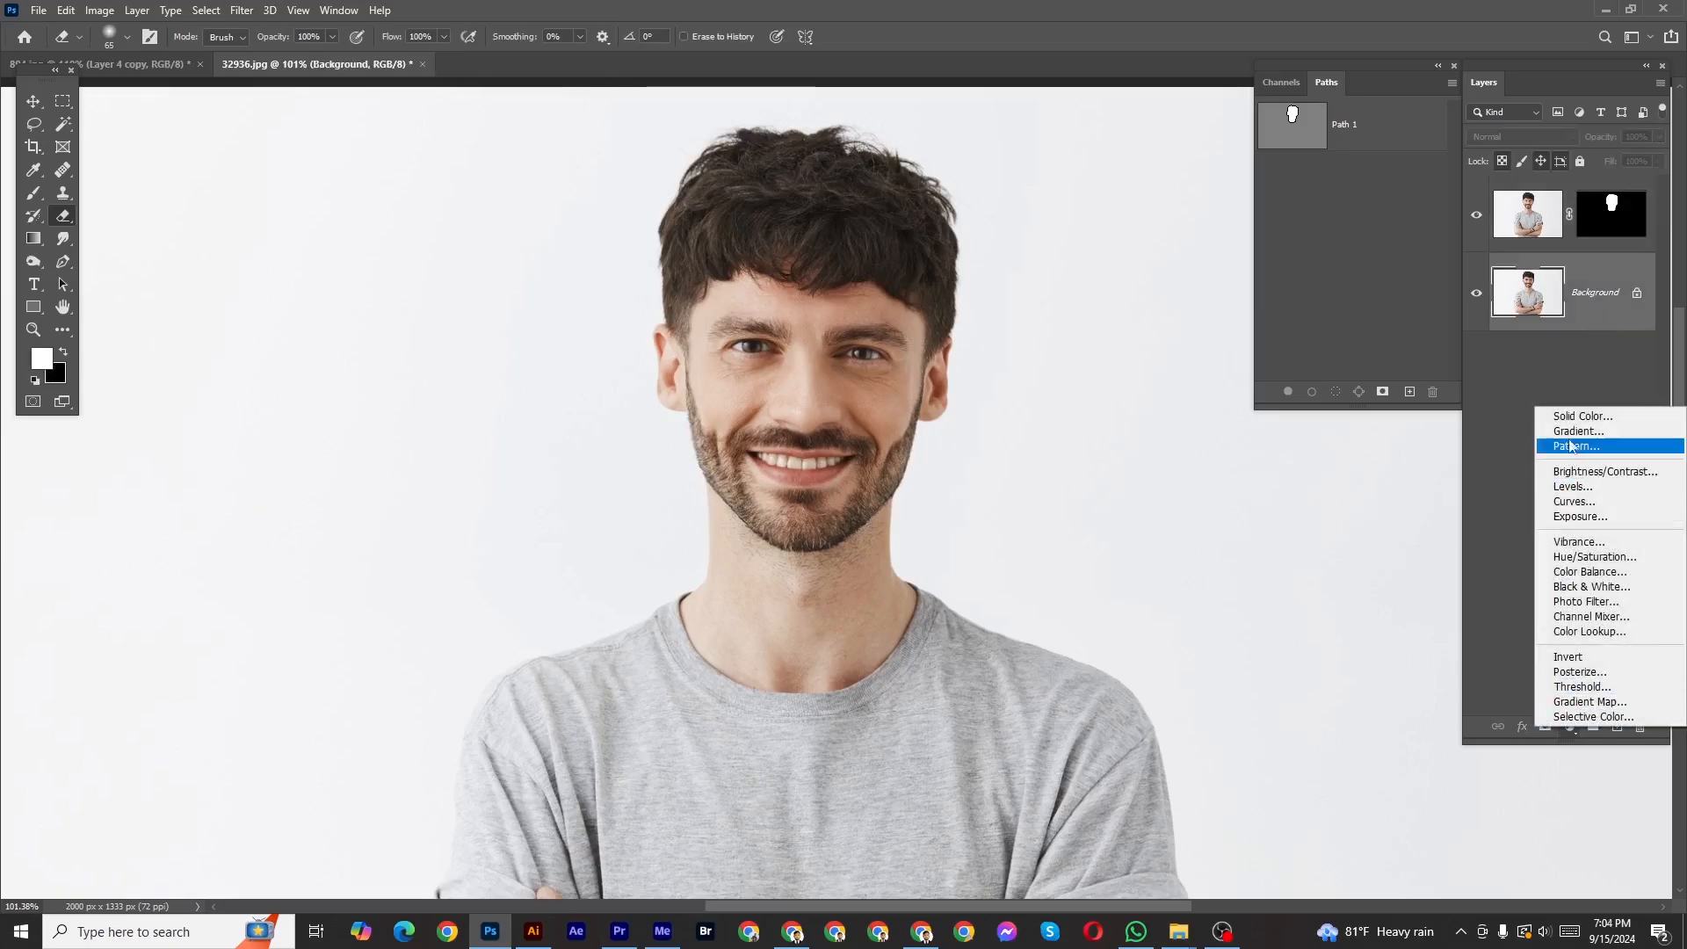
click(1573, 417)
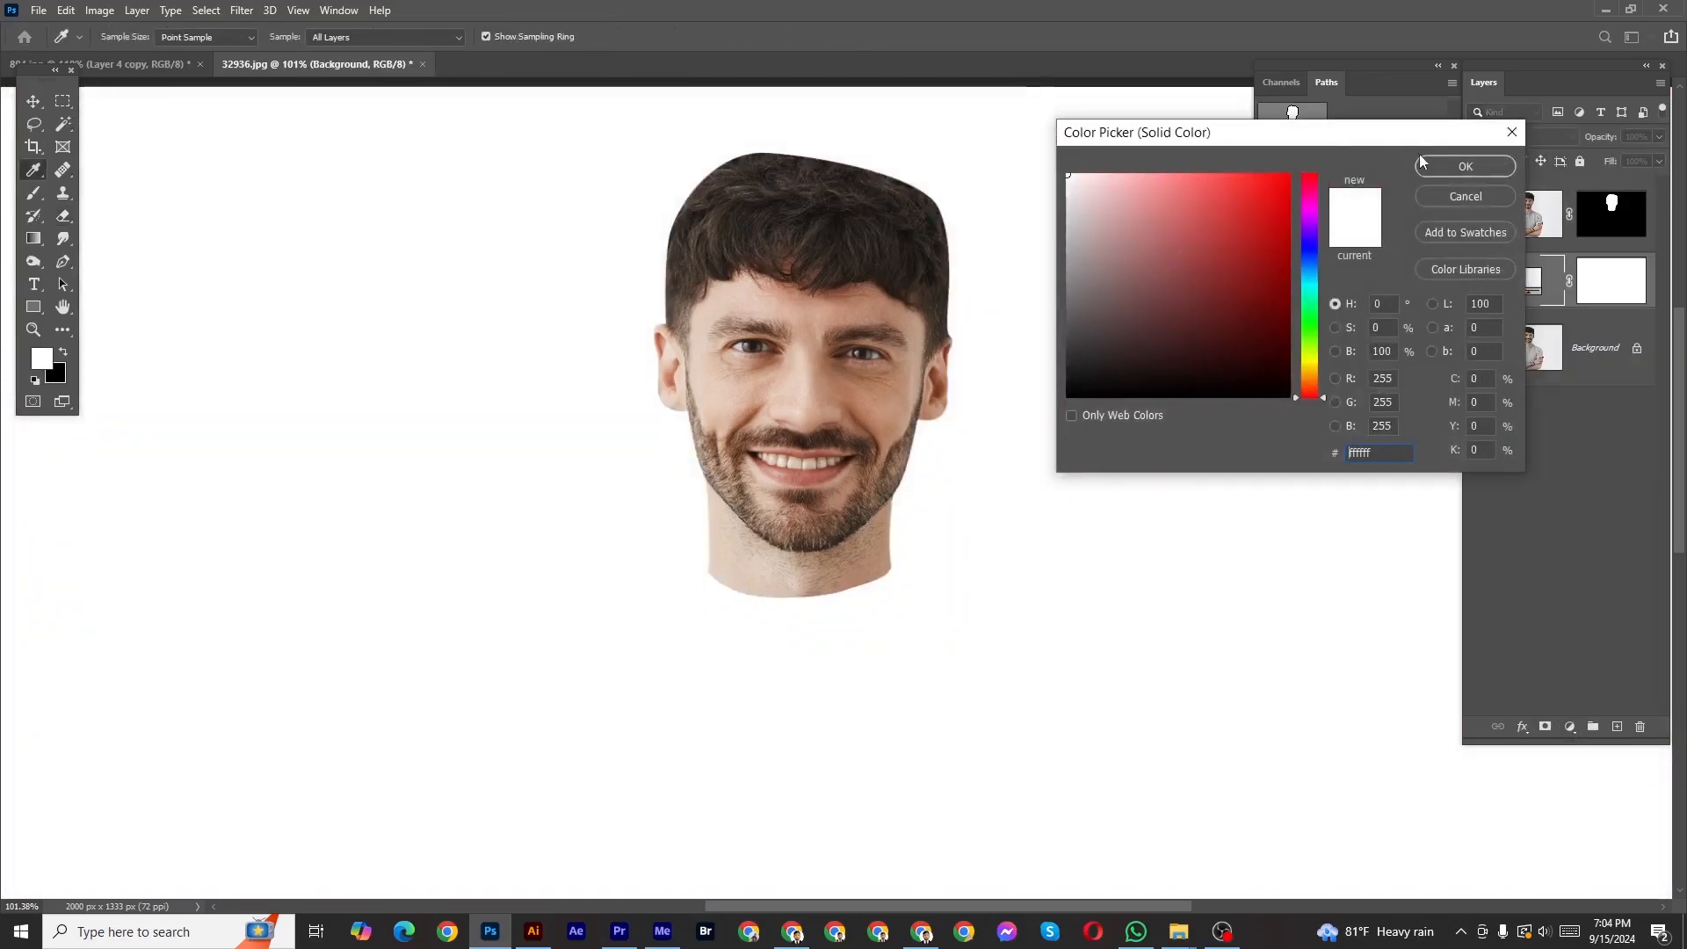
click(1462, 167)
Refine the head layer's mask by brushing along the hair and beard edges, outputting to Layer Mask.
click(1596, 214)
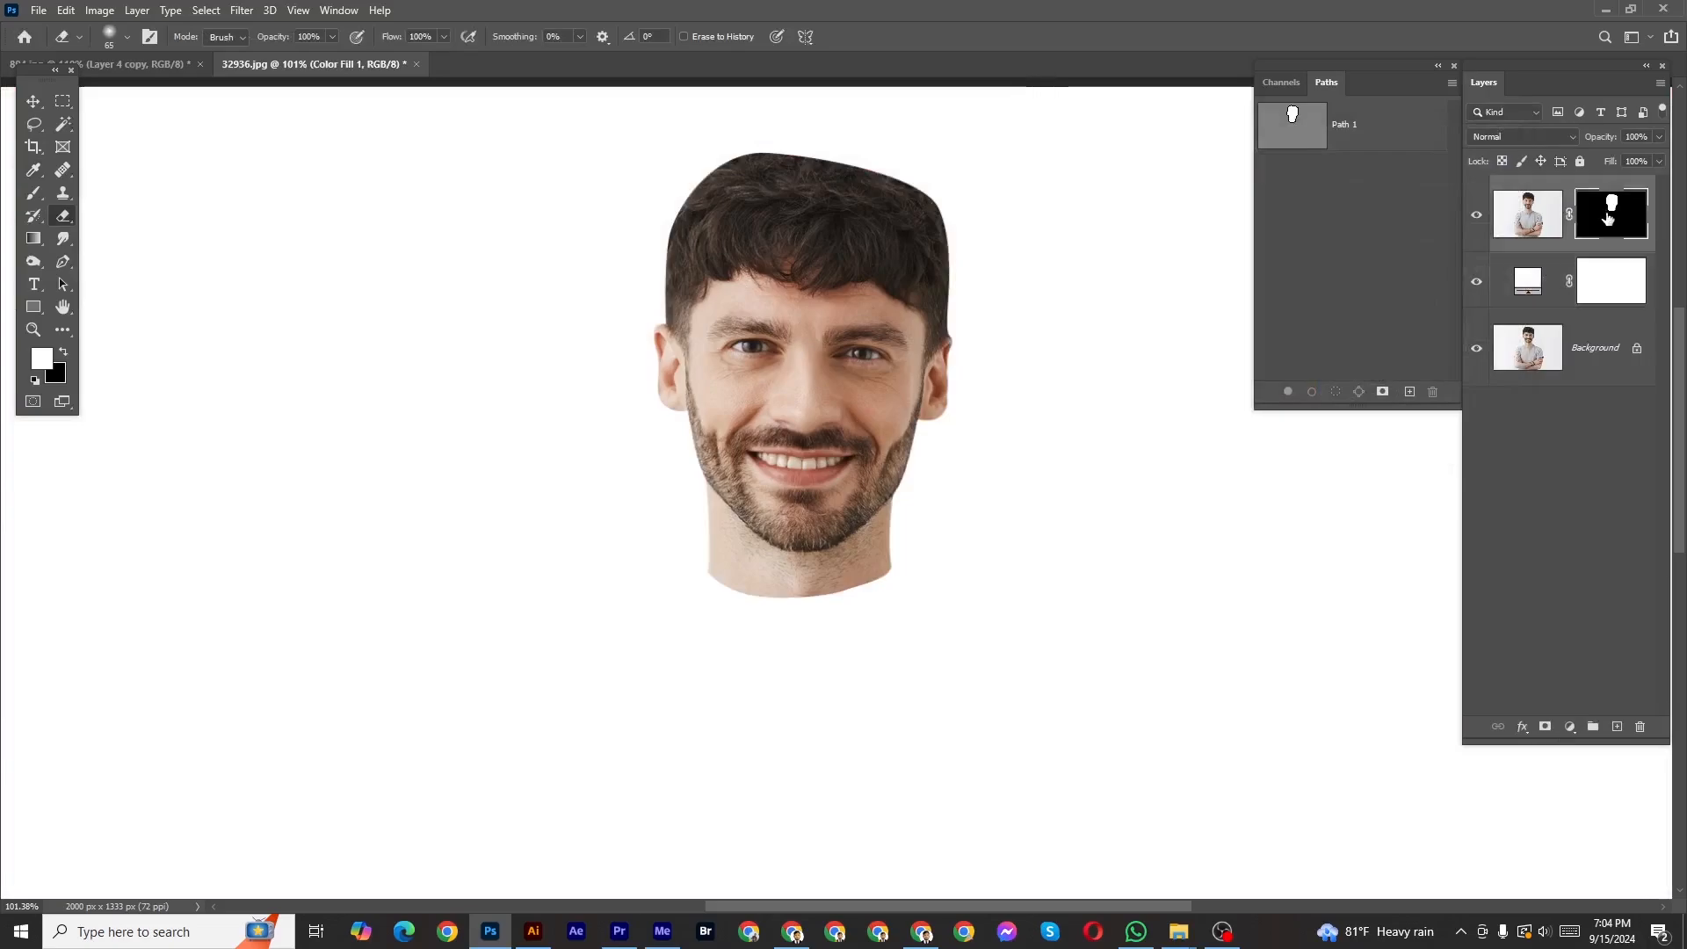
click(209, 11)
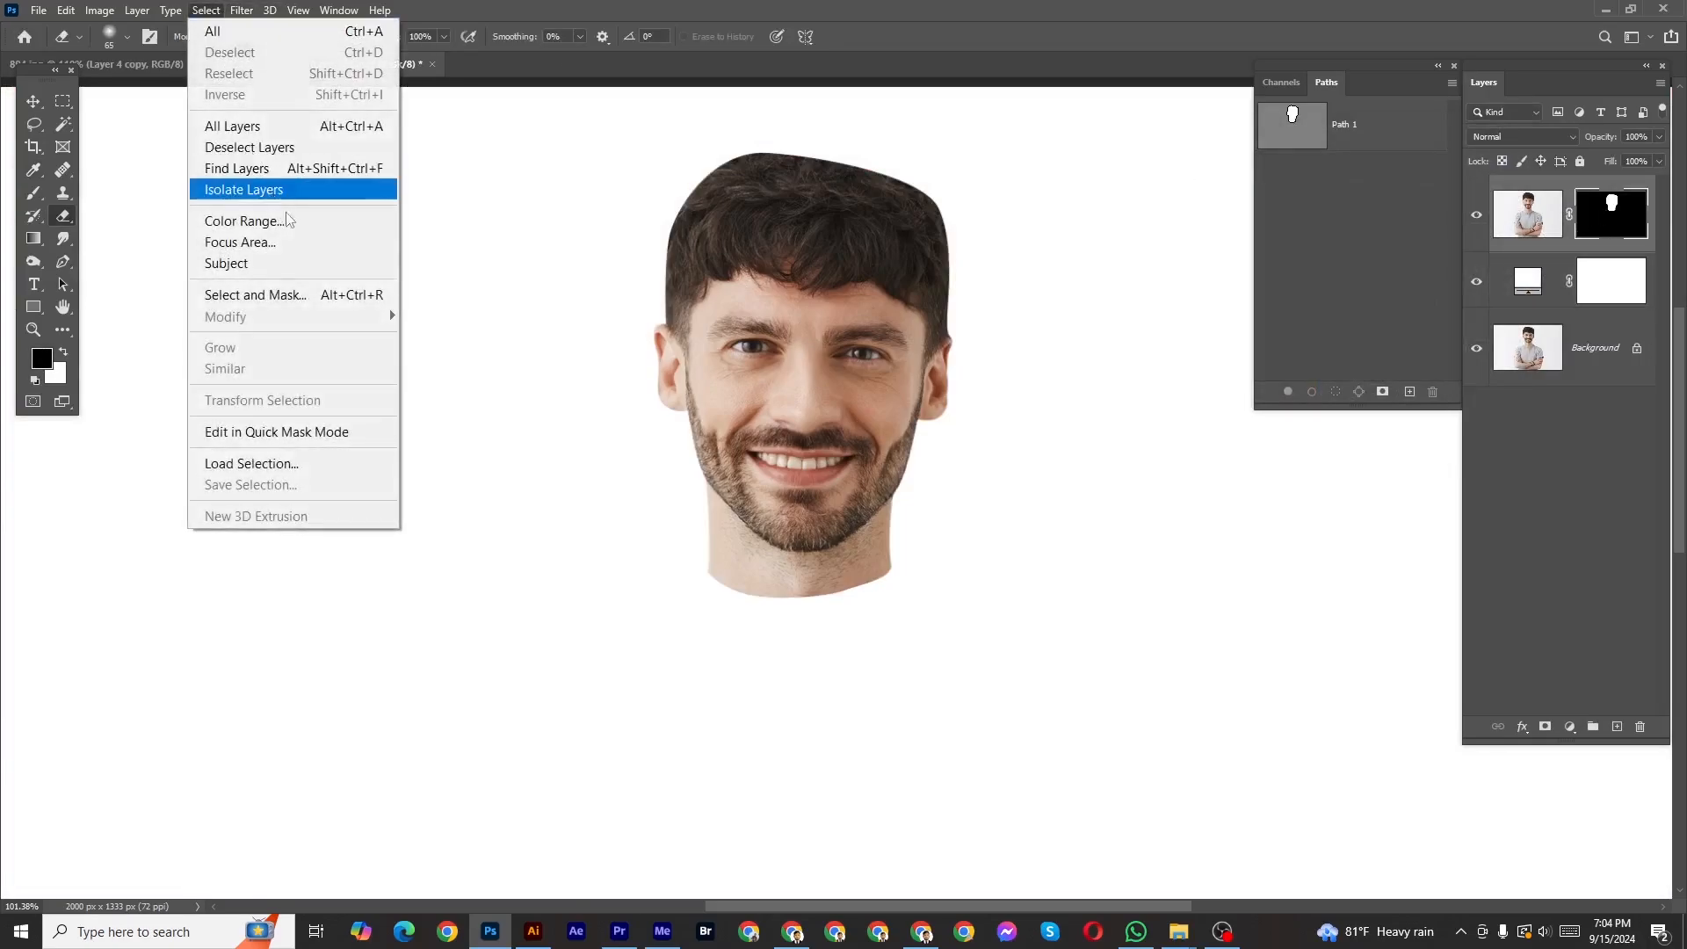
click(342, 296)
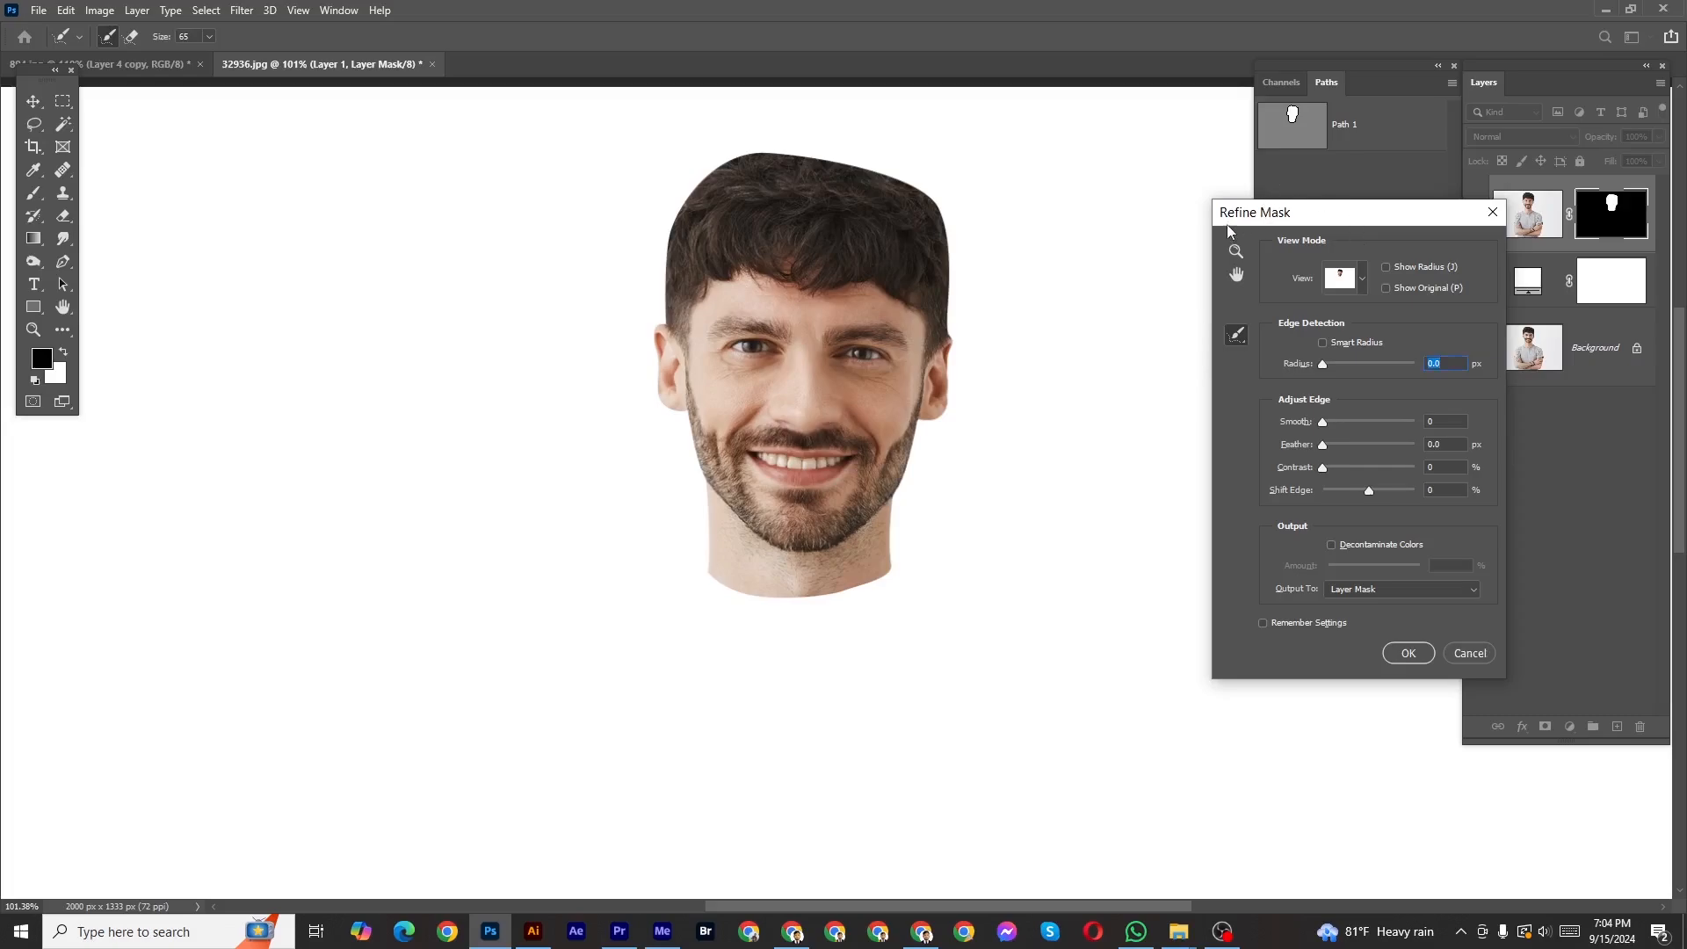
drag(745, 453, 713, 459)
mouse_move(932, 334)
mouse_down()
mouse_move(969, 332)
mouse_move(930, 177)
mouse_move(791, 148)
mouse_move(687, 166)
mouse_move(664, 298)
mouse_move(658, 201)
mouse_move(779, 130)
mouse_move(933, 128)
mouse_move(911, 214)
mouse_up()
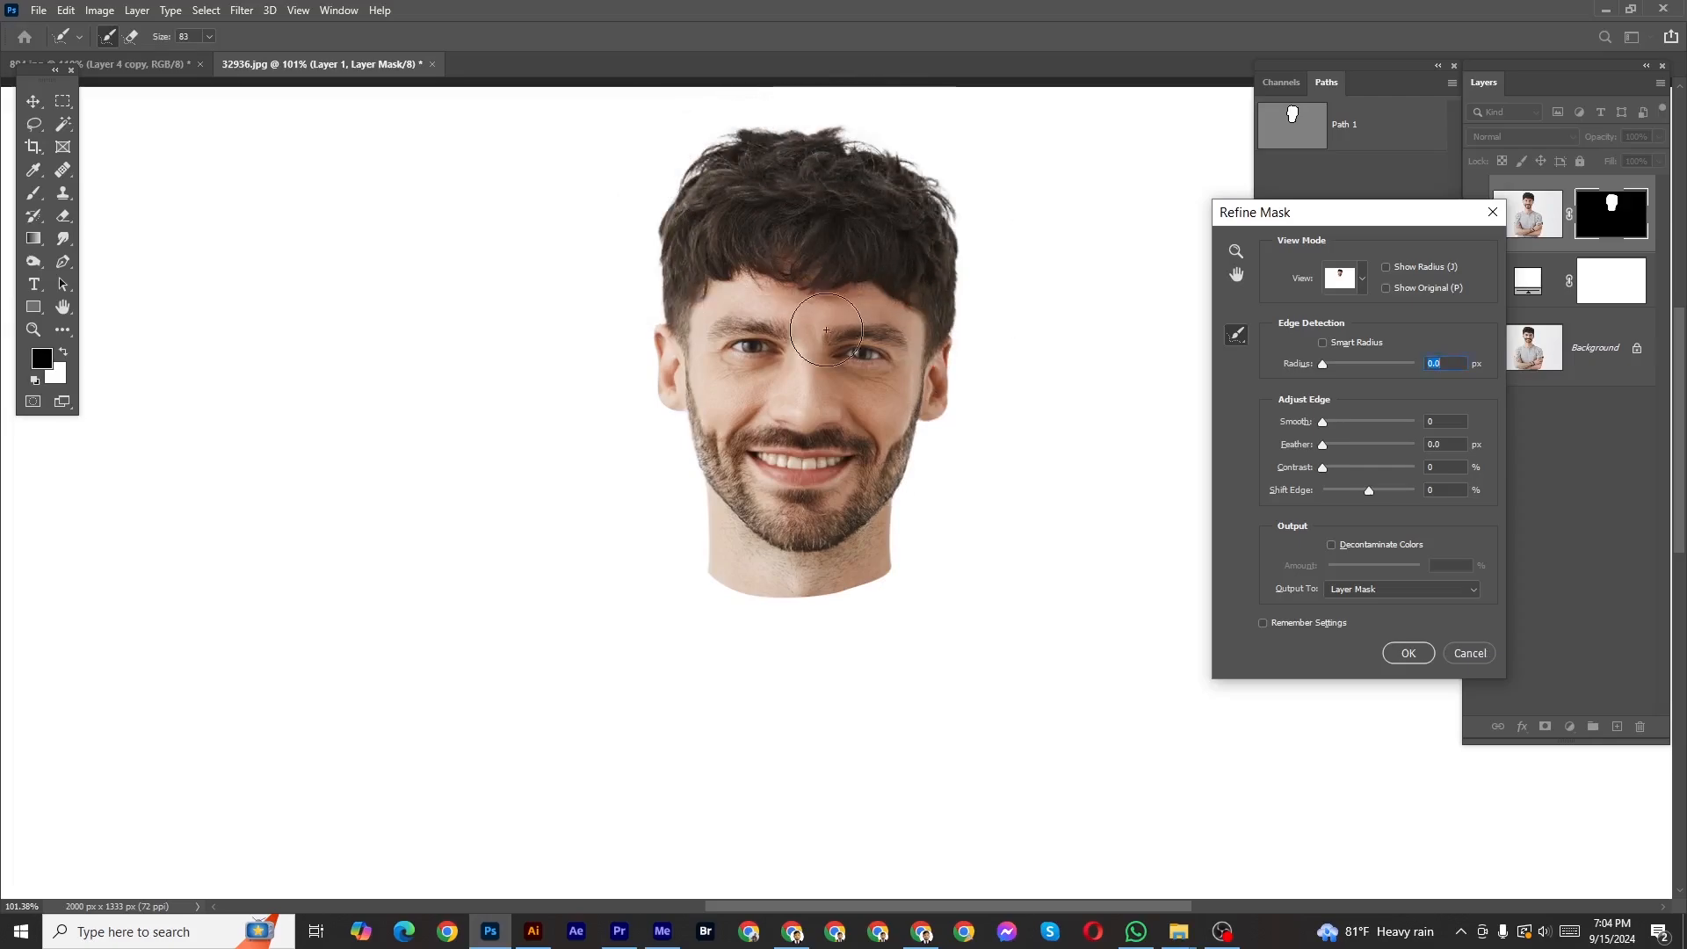
mouse_move(831, 314)
mouse_down()
mouse_move(868, 309)
mouse_move(792, 315)
mouse_move(851, 315)
mouse_move(814, 319)
mouse_up()
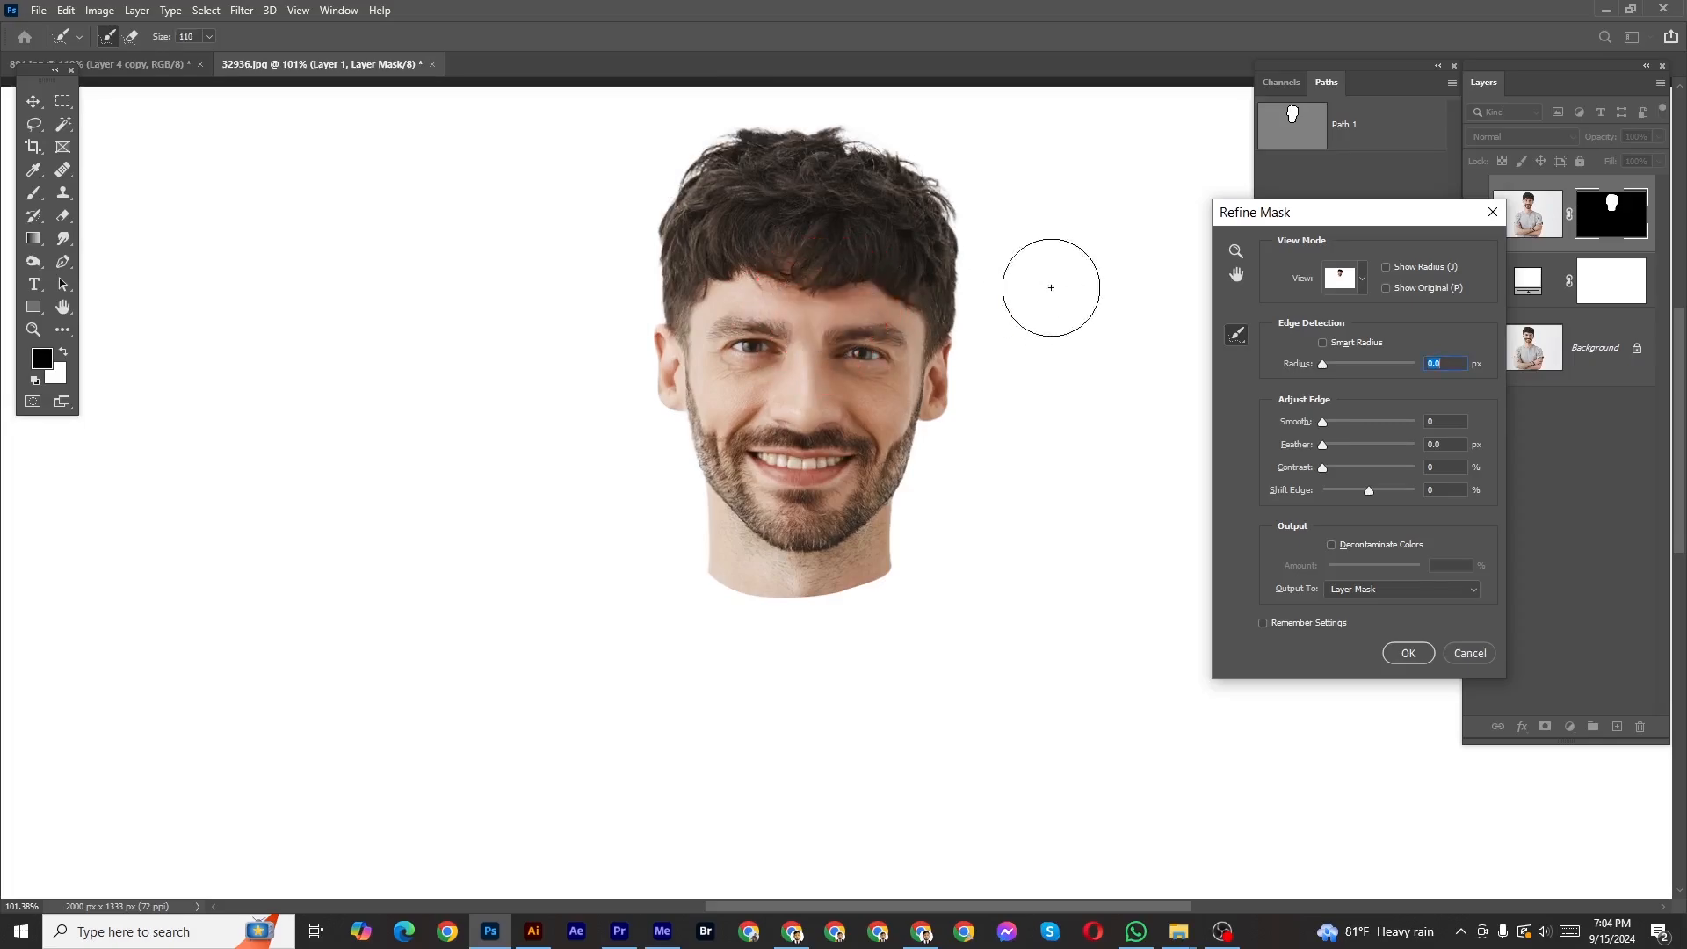
click(1407, 654)
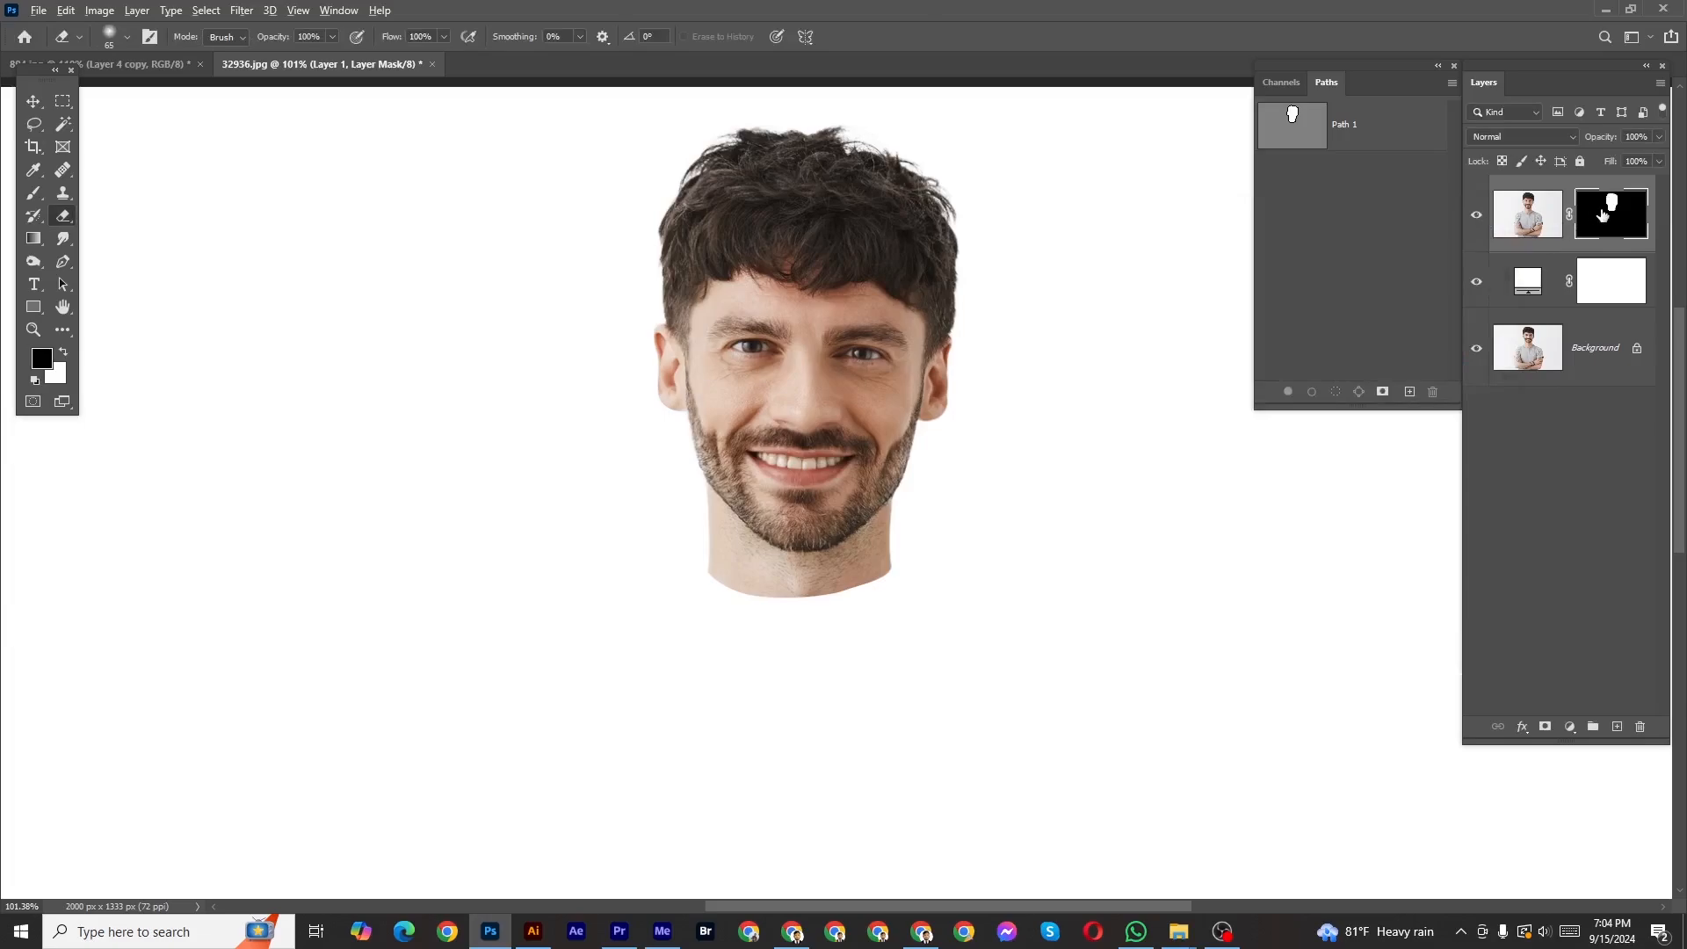
Display the head mask alone and dodge its Highlights at 50% exposure along the jaw edges and hair.
alt+click(1604, 223)
scroll(633, 403, up, 3)
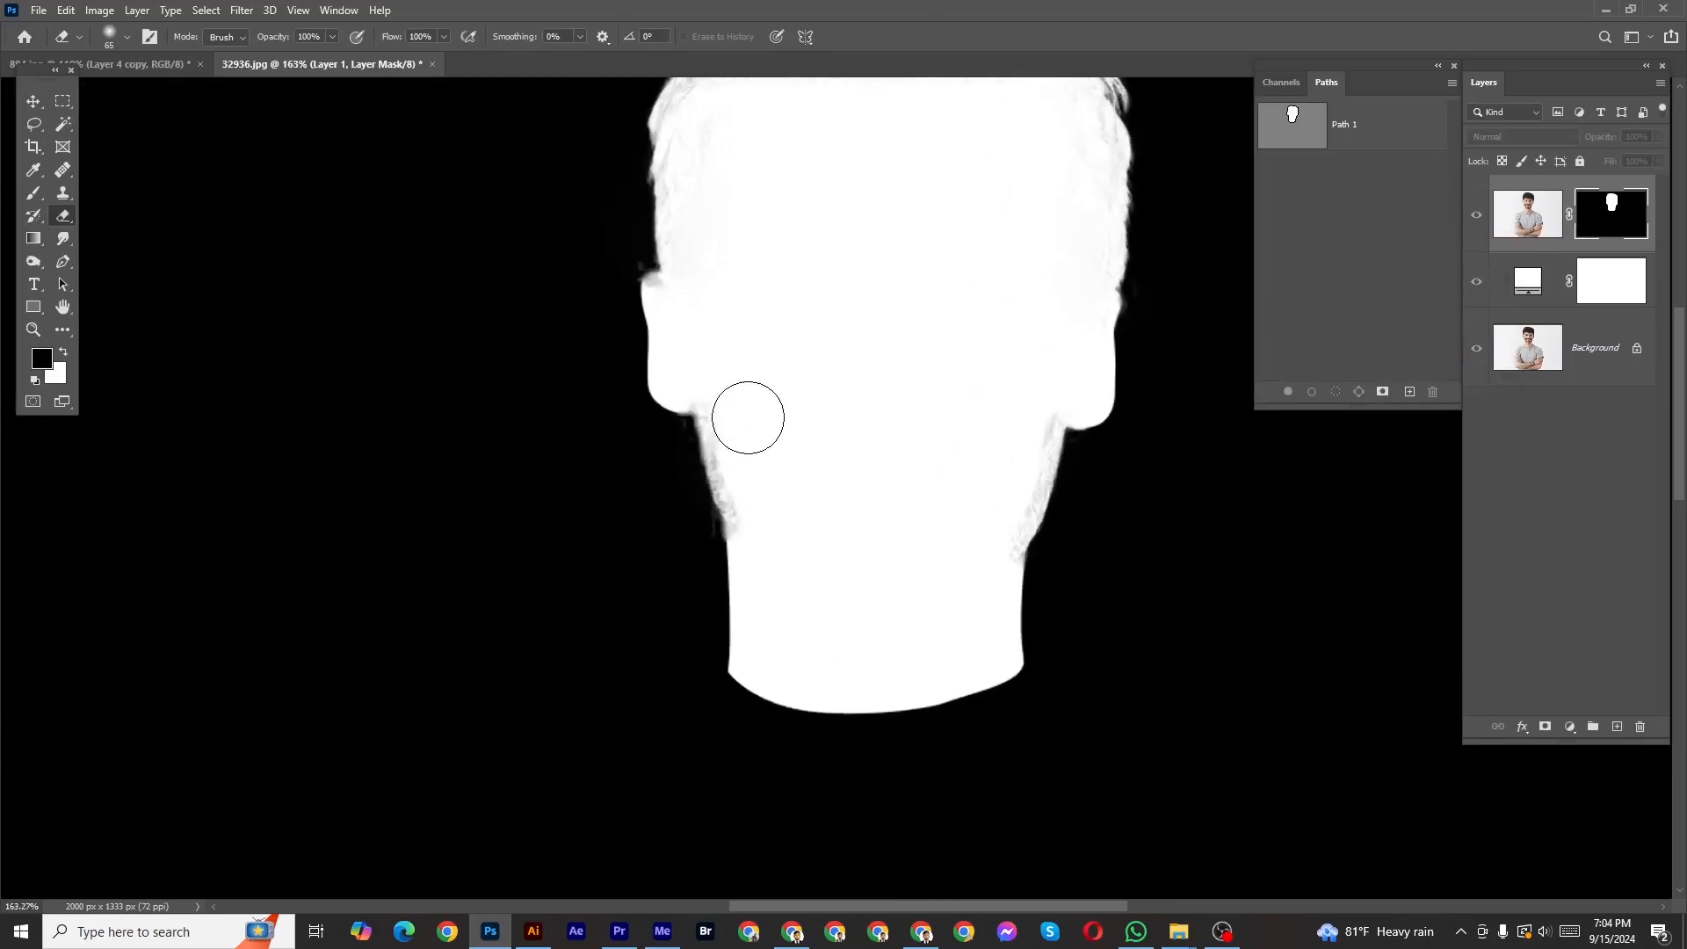
right_click(35, 262)
click(91, 263)
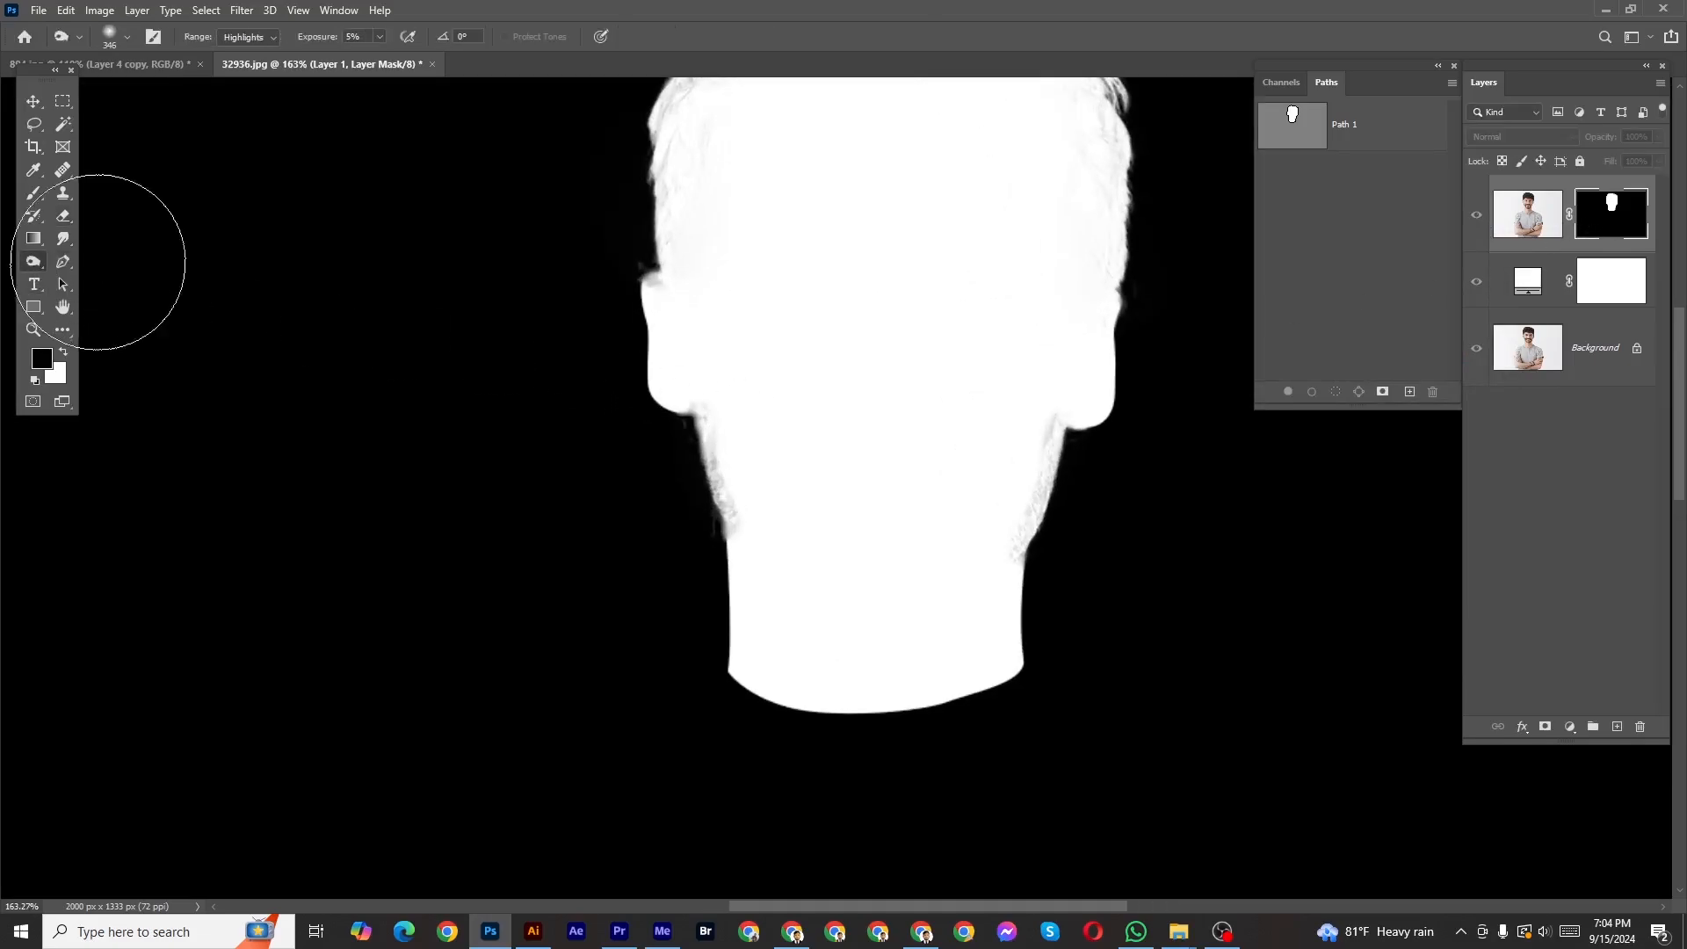
drag(782, 552, 743, 552)
drag(734, 459, 730, 560)
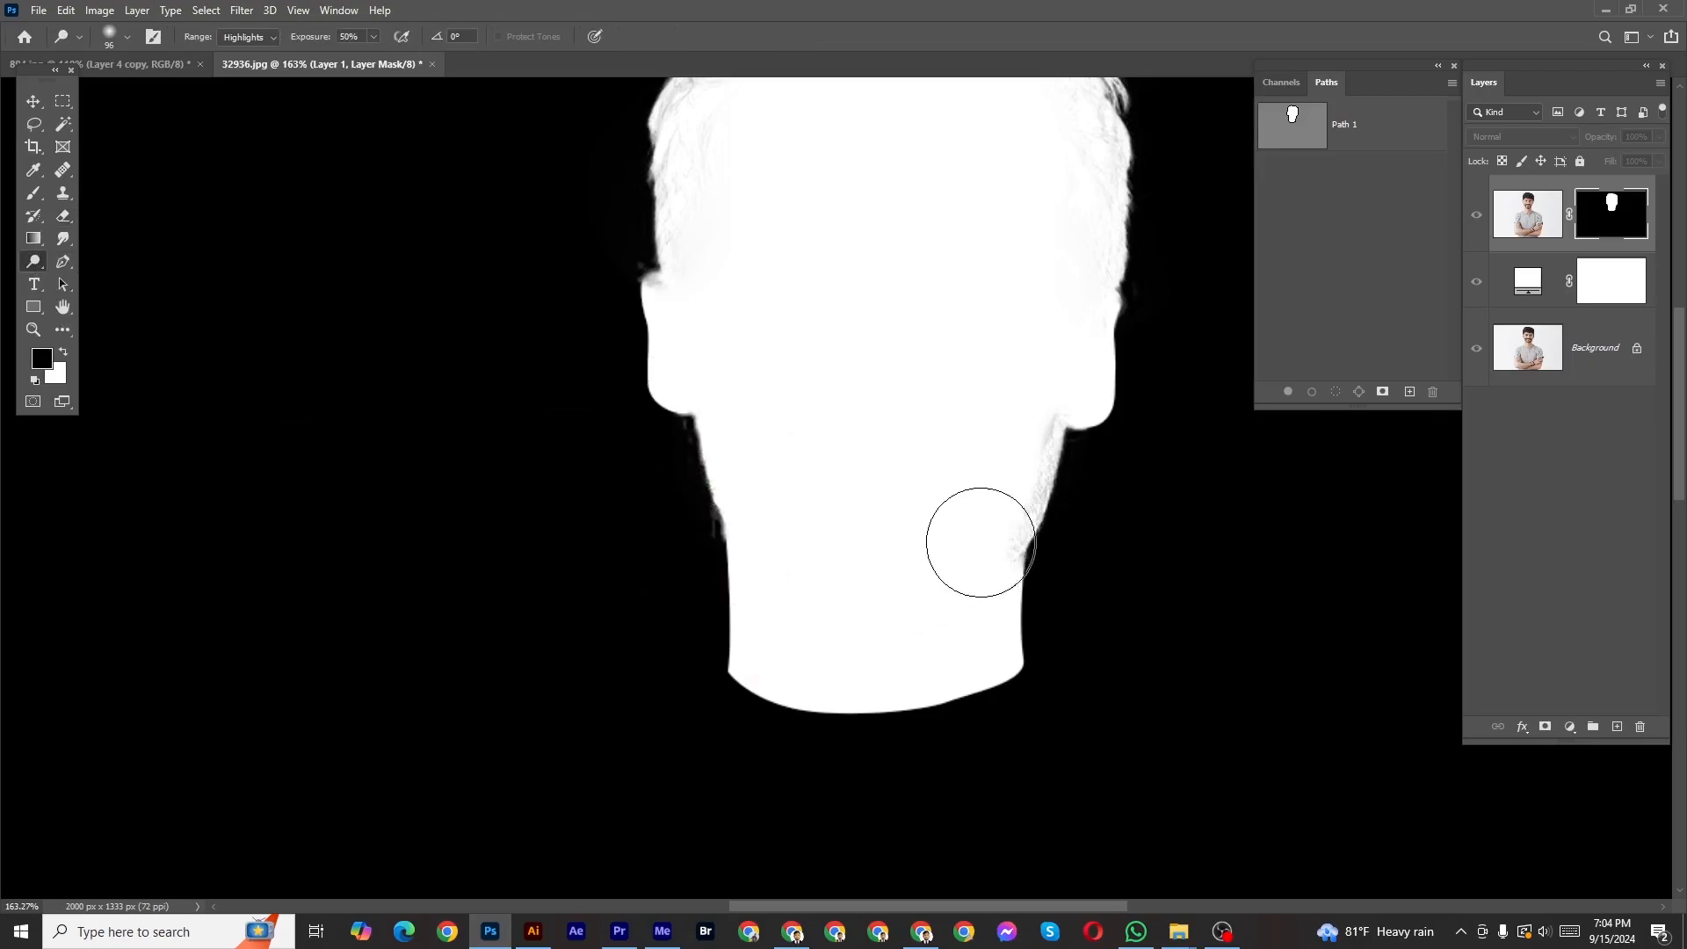
mouse_move(979, 542)
mouse_down()
mouse_move(1074, 438)
mouse_move(1043, 399)
mouse_up()
scroll(782, 305, down, 1)
mouse_move(767, 301)
mouse_down()
mouse_move(715, 599)
mouse_move(776, 597)
mouse_up()
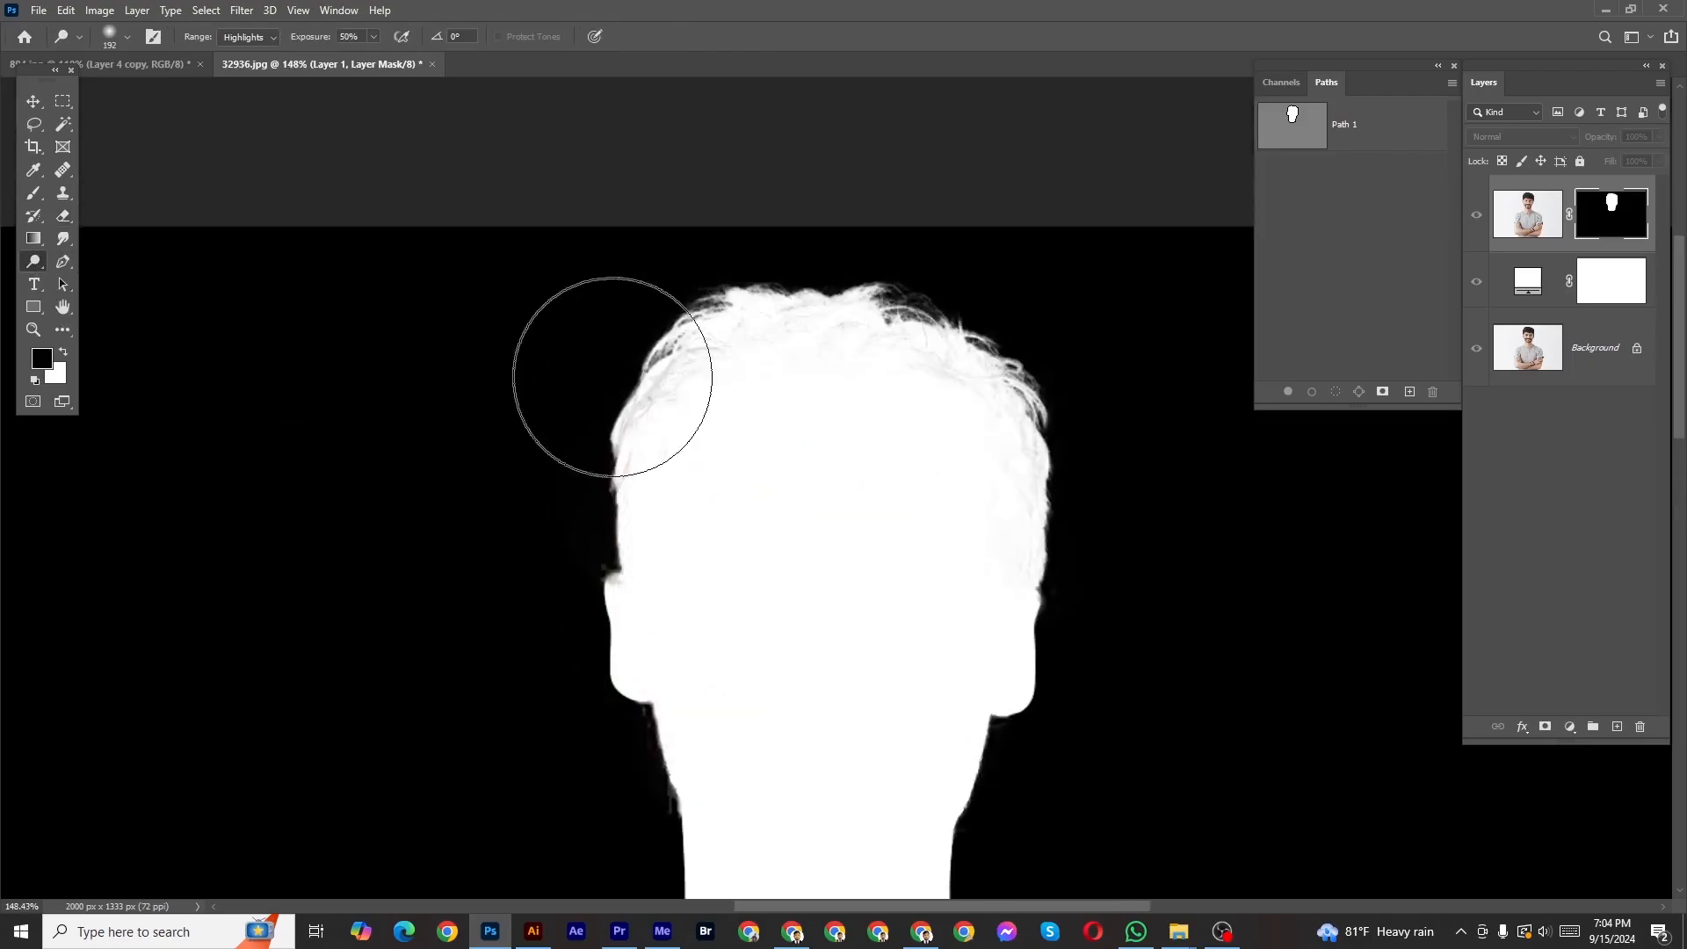
mouse_move(613, 377)
mouse_down()
mouse_move(611, 439)
mouse_move(640, 339)
mouse_move(789, 338)
mouse_move(686, 282)
mouse_up()
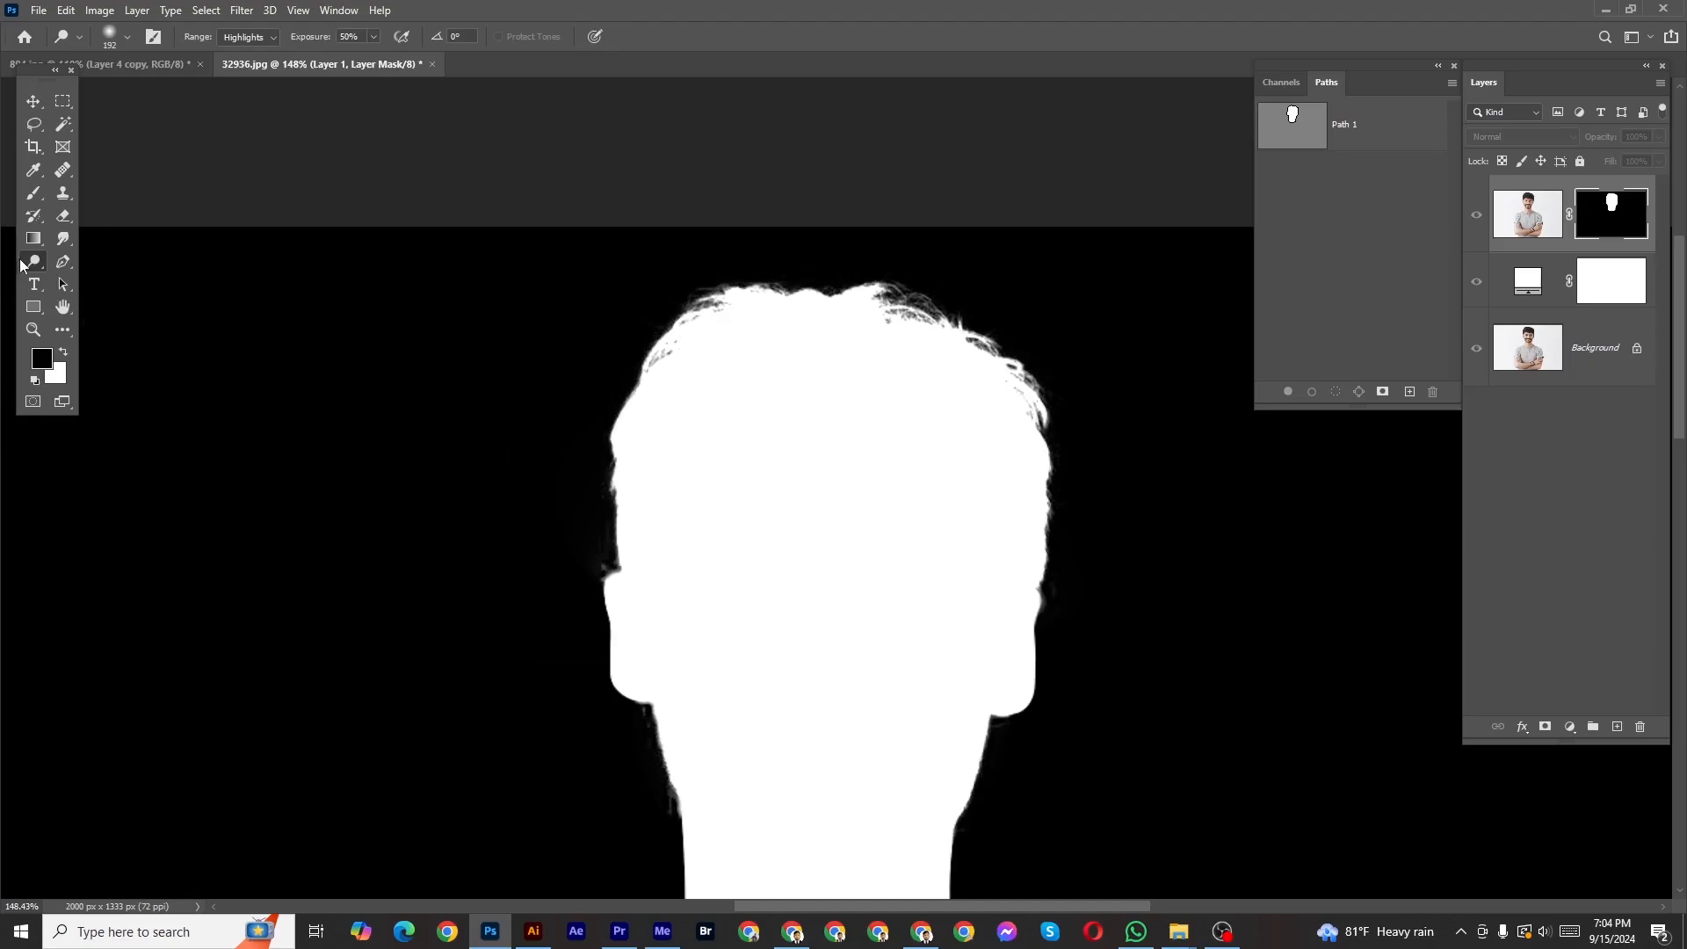
Burn the mask's Shadows at 5% exposure around the outside of the head, and return to the normal image view.
right_click(33, 262)
click(79, 277)
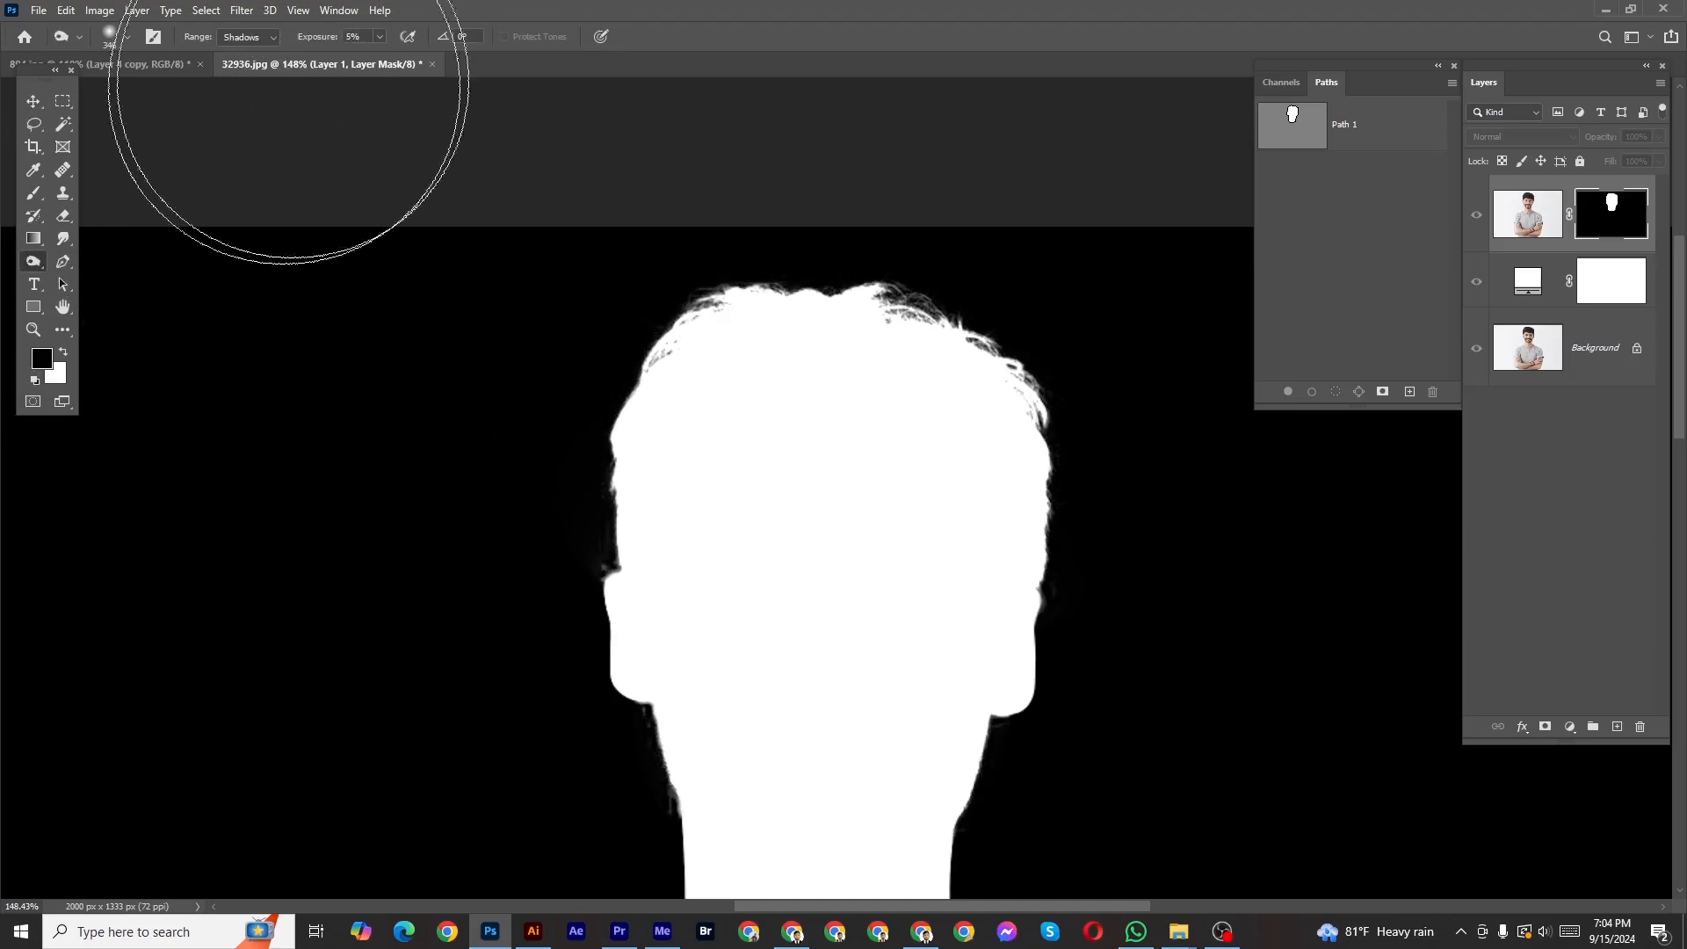
right_click(33, 261)
click(79, 260)
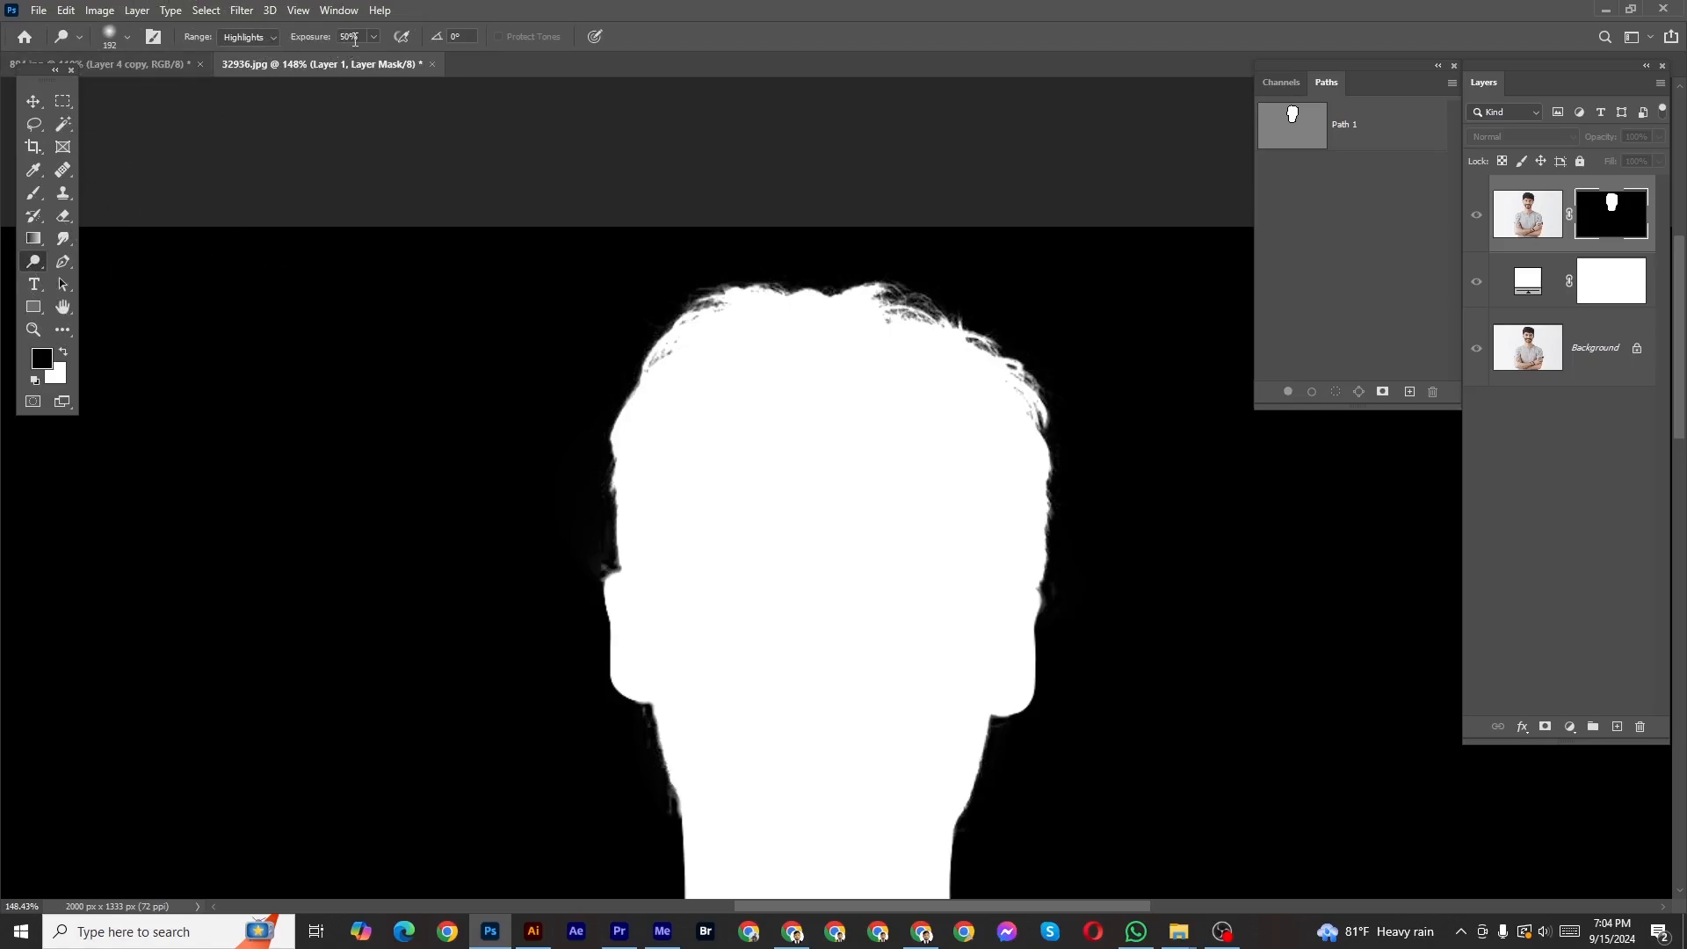
right_click(33, 262)
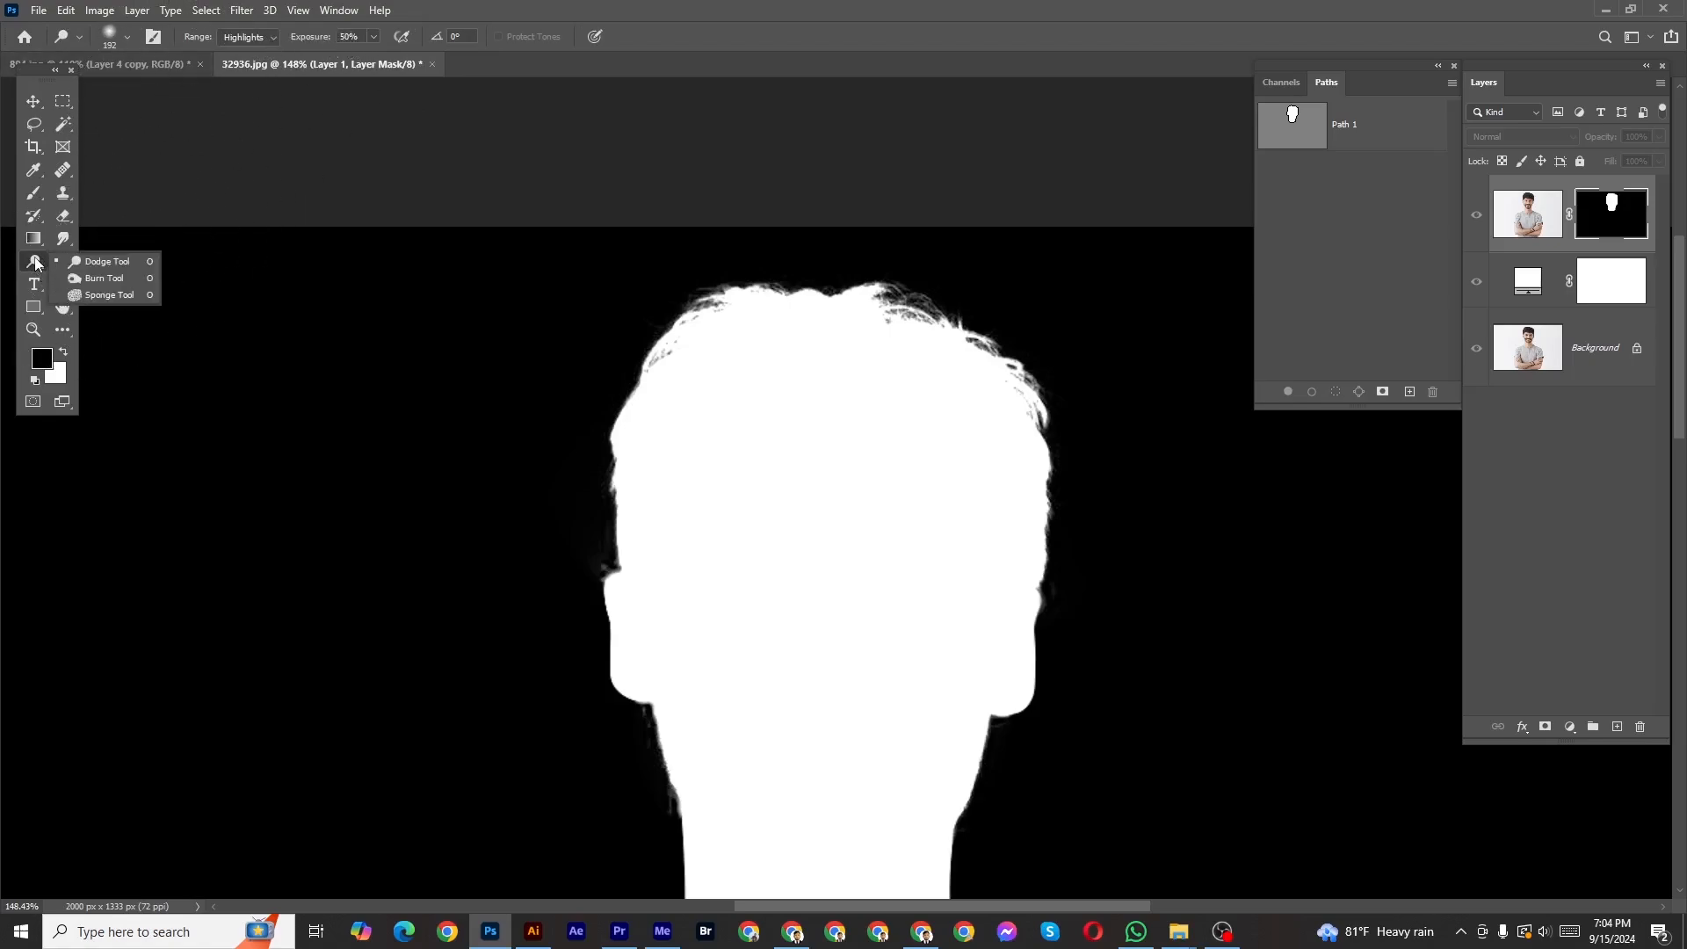
click(96, 281)
alt+right_click(706, 527)
mouse_move(613, 602)
mouse_down()
mouse_move(513, 505)
mouse_move(560, 491)
mouse_move(588, 361)
mouse_up()
mouse_move(1075, 320)
mouse_down()
mouse_move(1093, 553)
mouse_move(1072, 556)
mouse_move(806, 270)
mouse_move(1004, 540)
mouse_up()
scroll(1006, 554, down, 3)
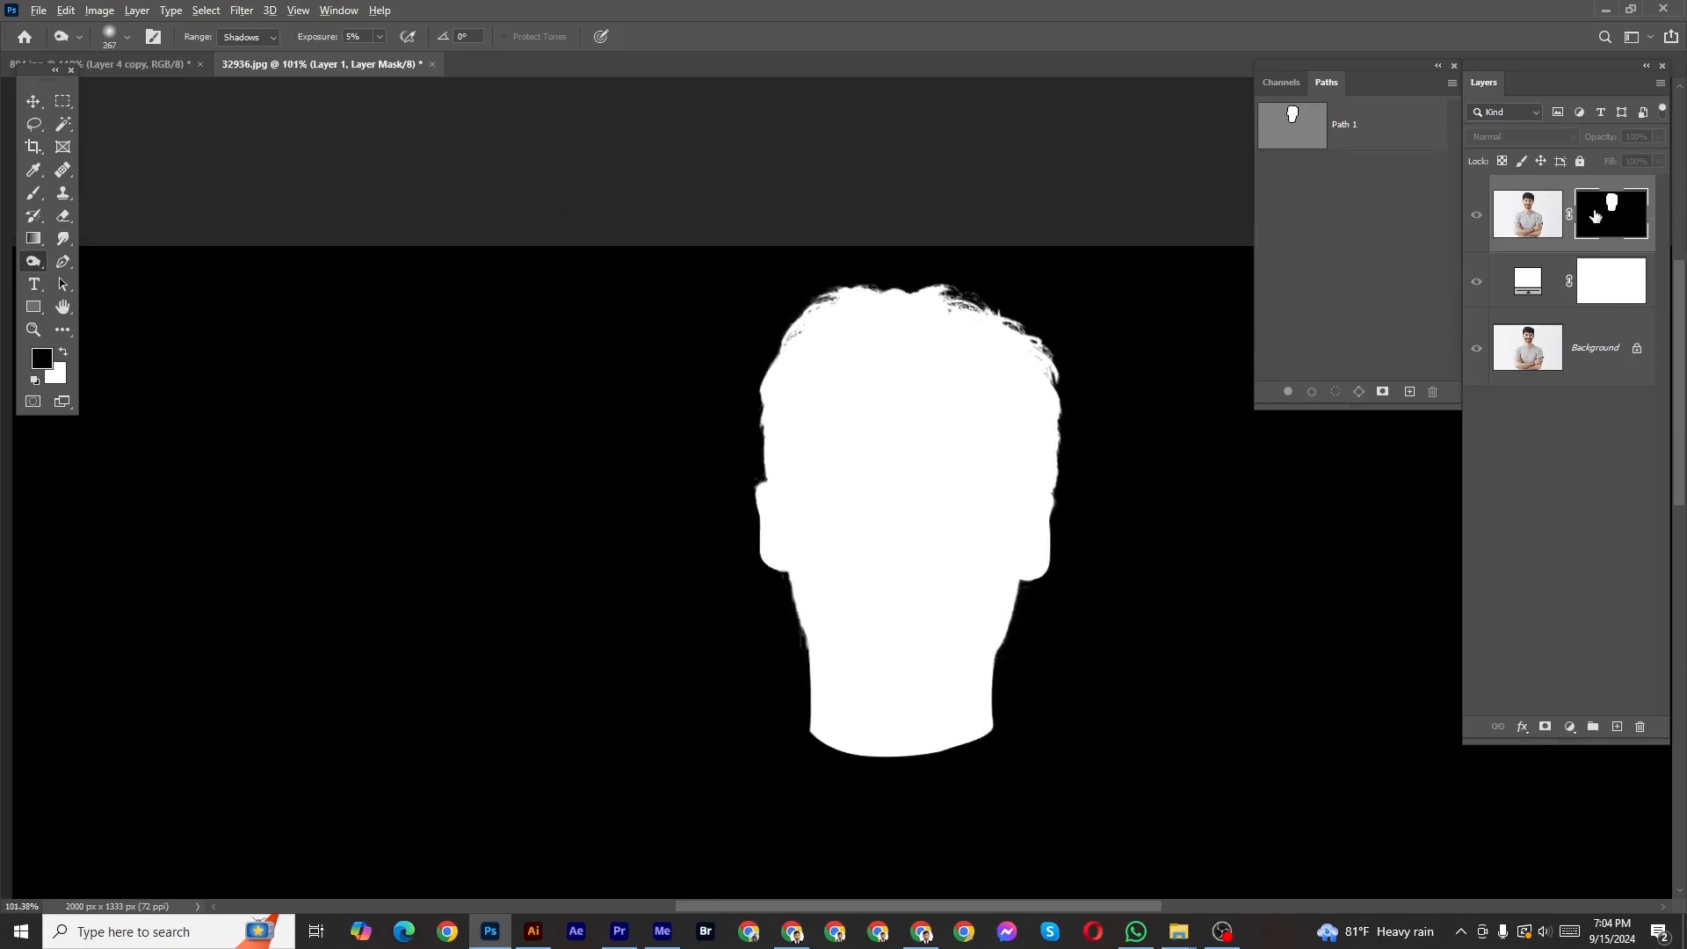
alt+click(1595, 215)
scroll(1081, 346, down, 2)
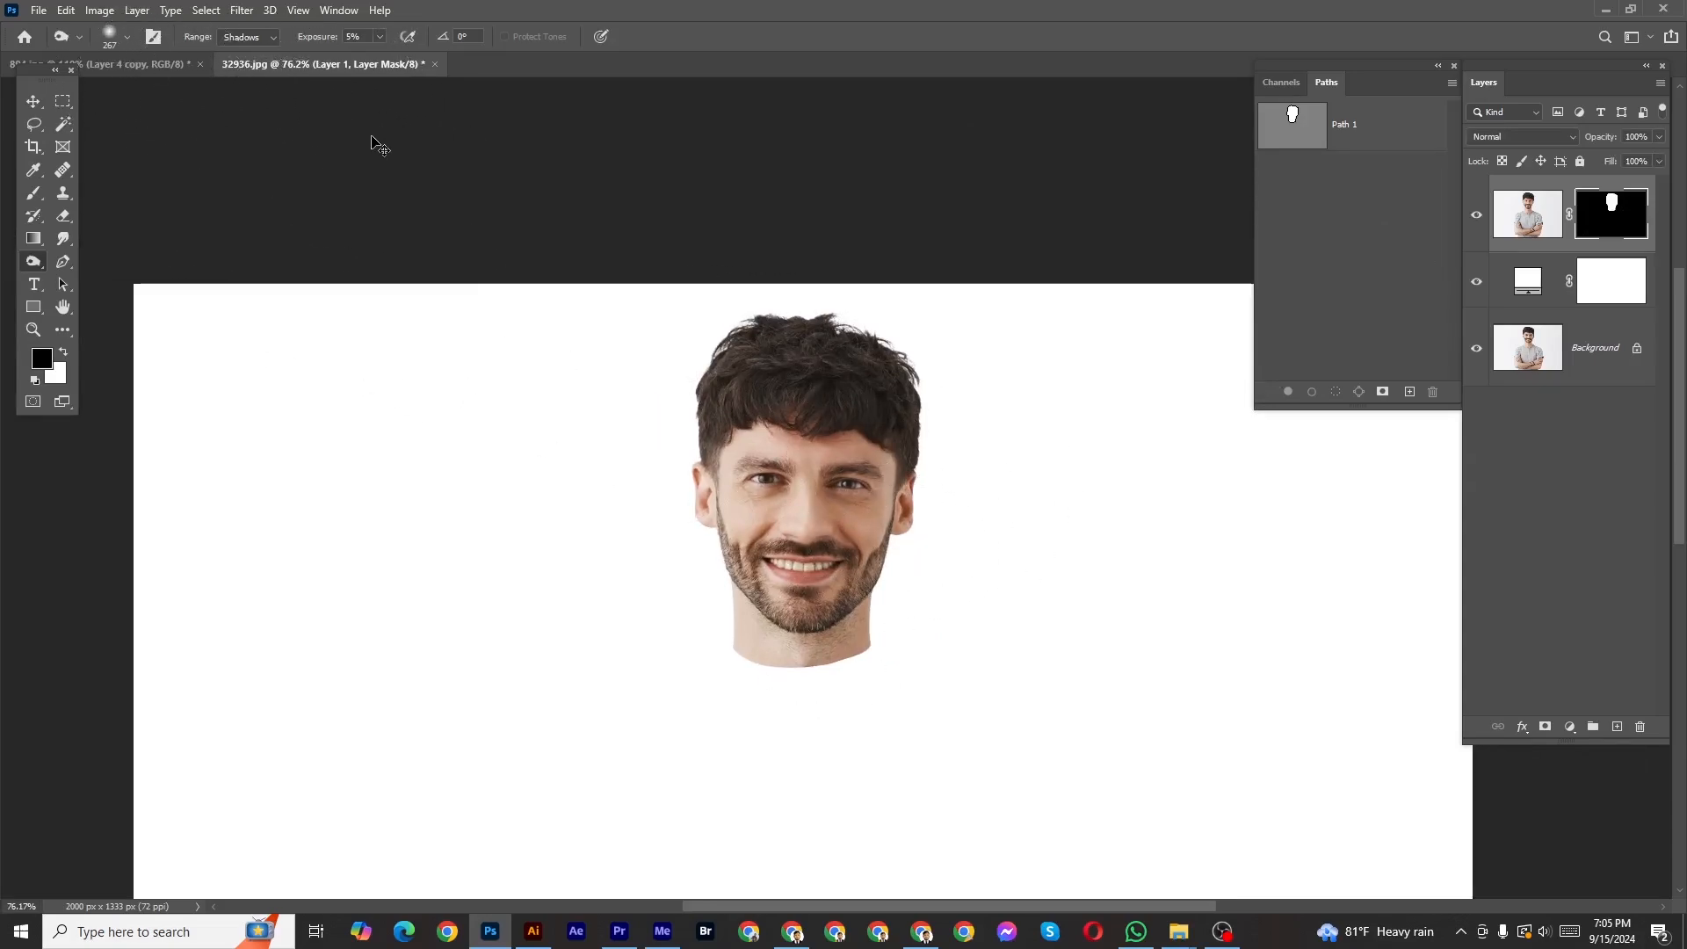
Copy the suit layer from the other open document into 32936.jpg, placing it over the head.
key(ctrl+Tab)
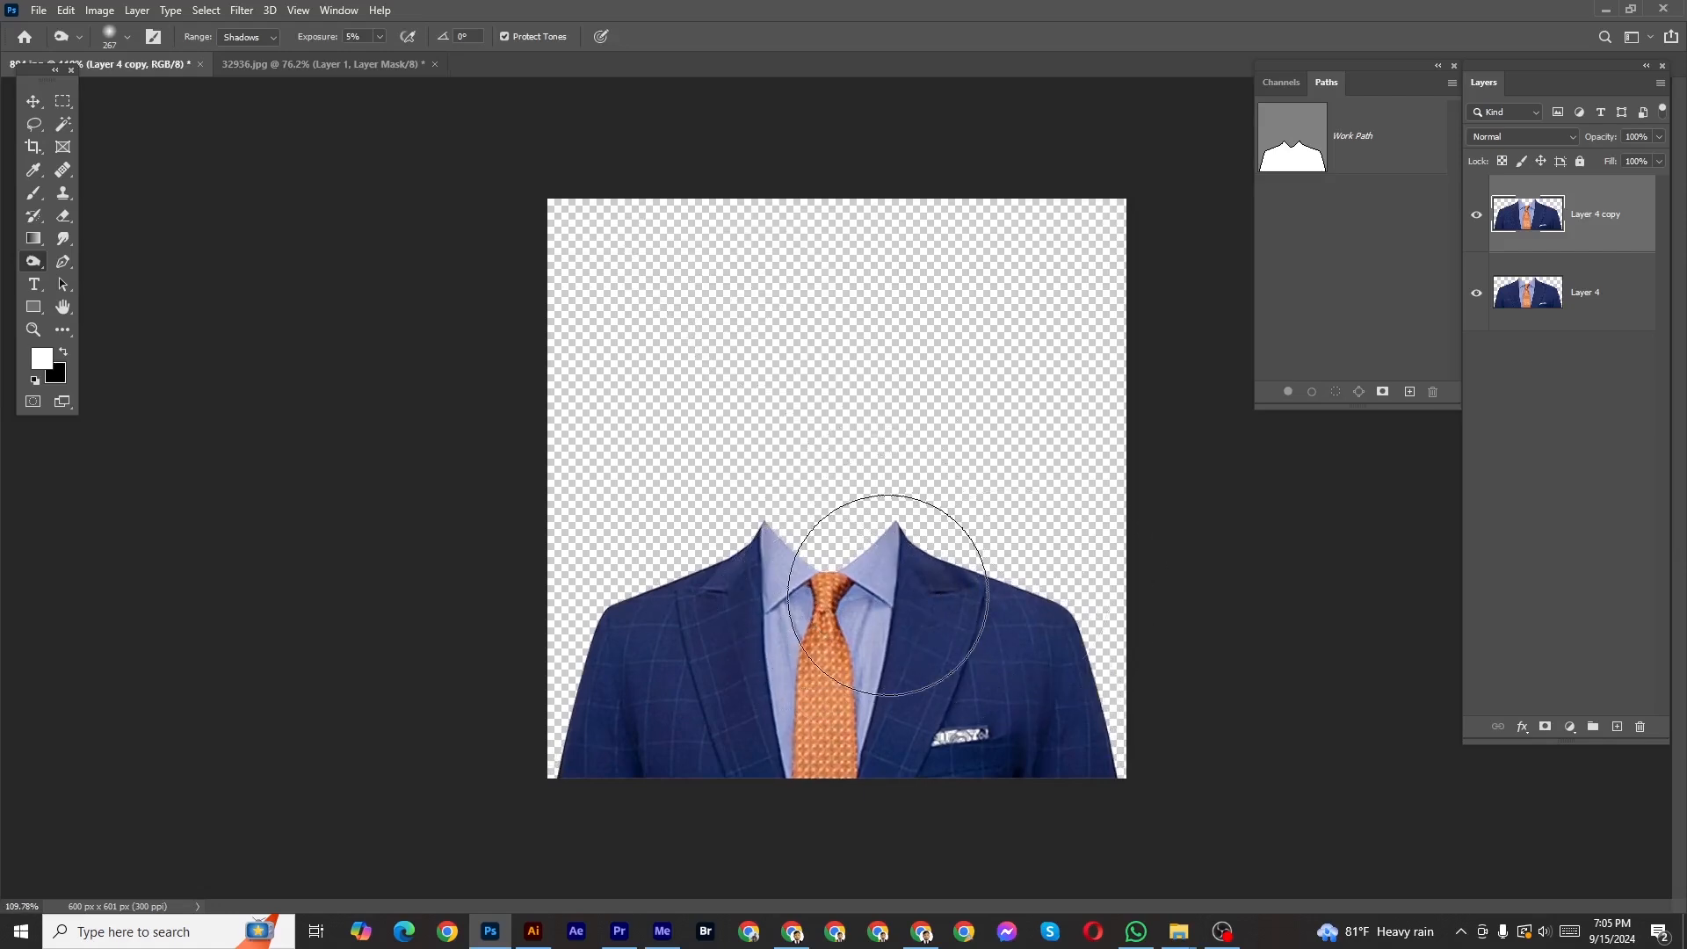
click(33, 102)
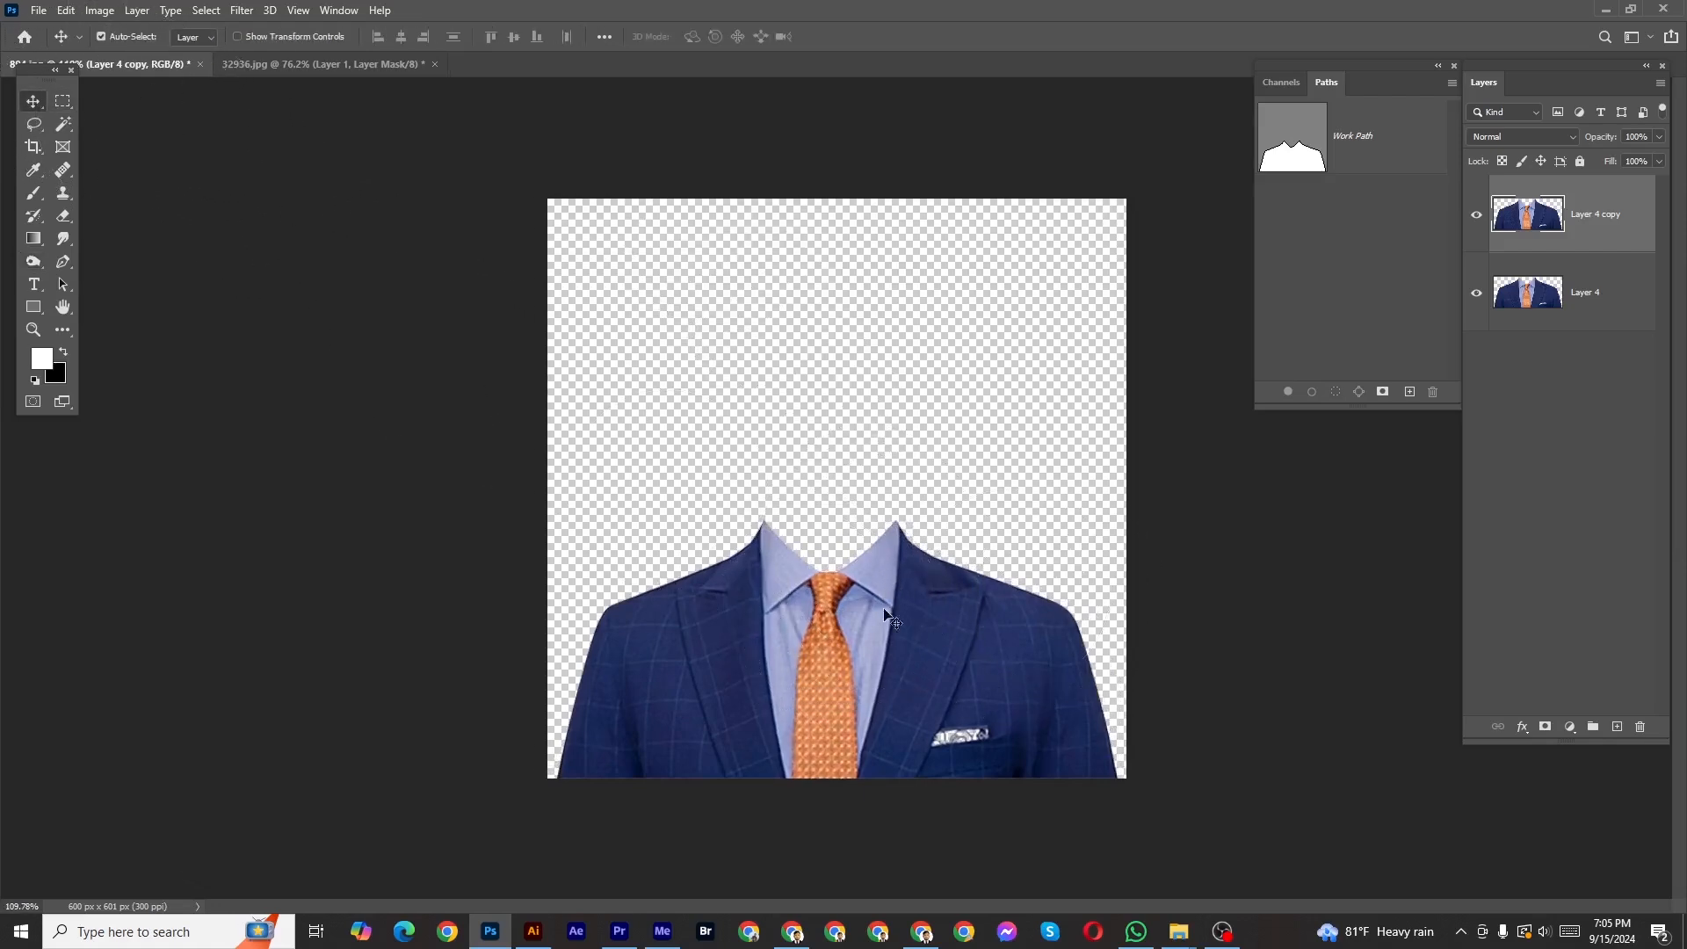
drag(832, 639, 851, 453)
scroll(976, 490, down, 3)
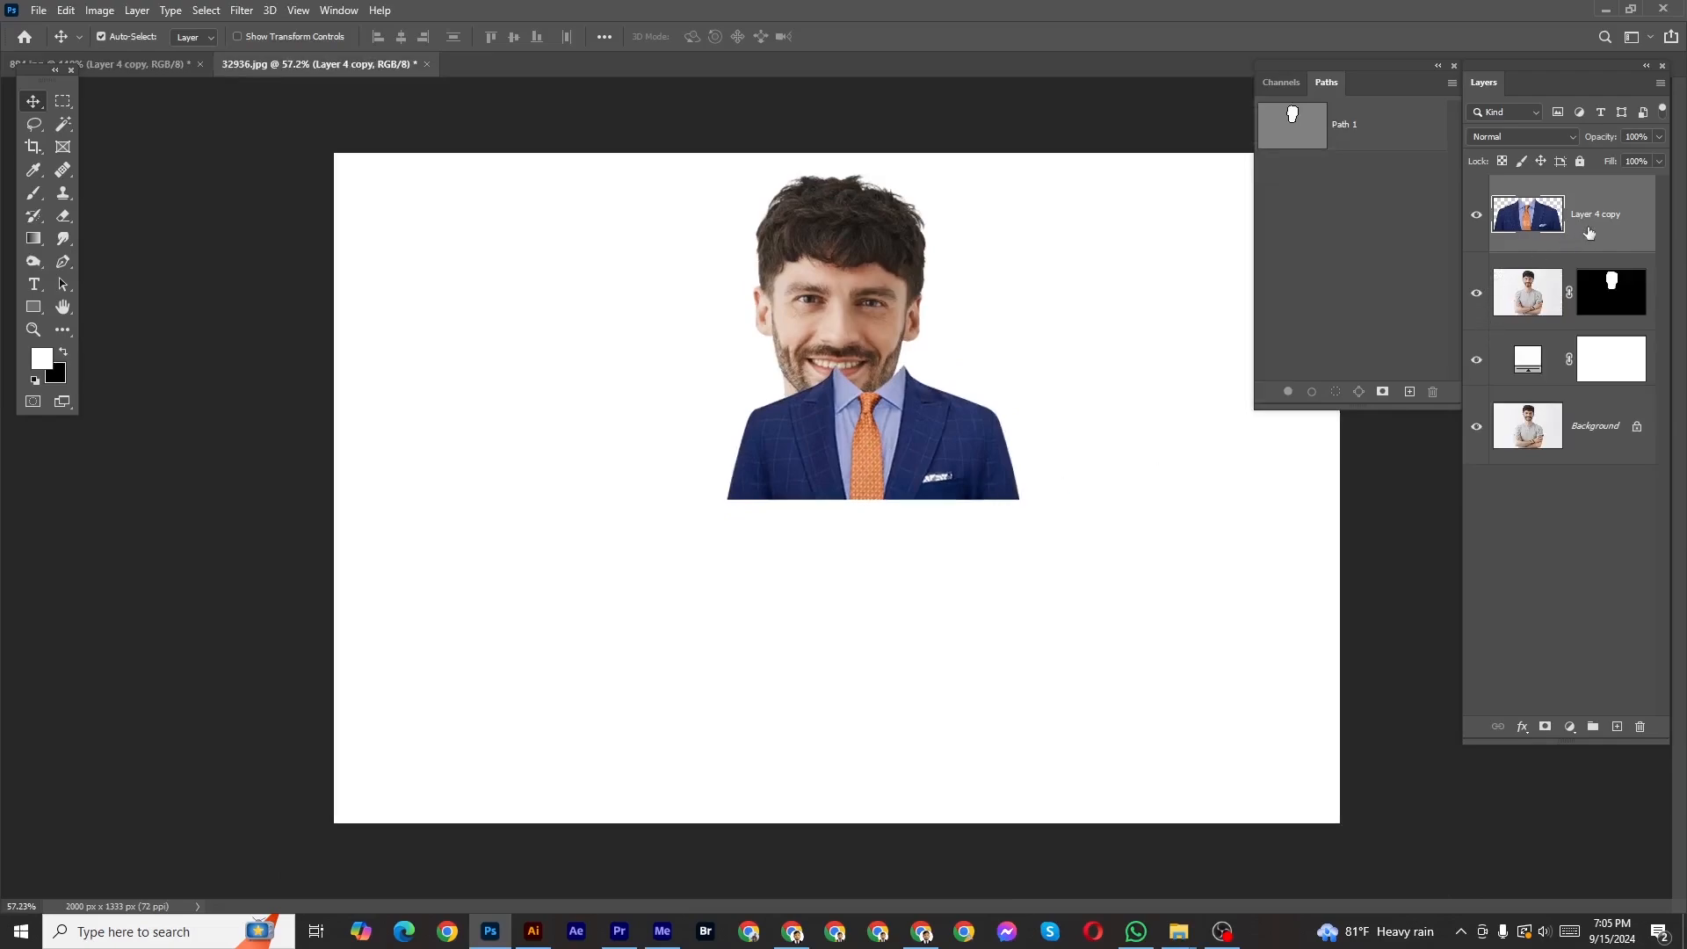
Scale the suit layer up to about 153% with Free Transform and position its collar under the chin.
key(ctrl+t)
scroll(783, 350, up, 5)
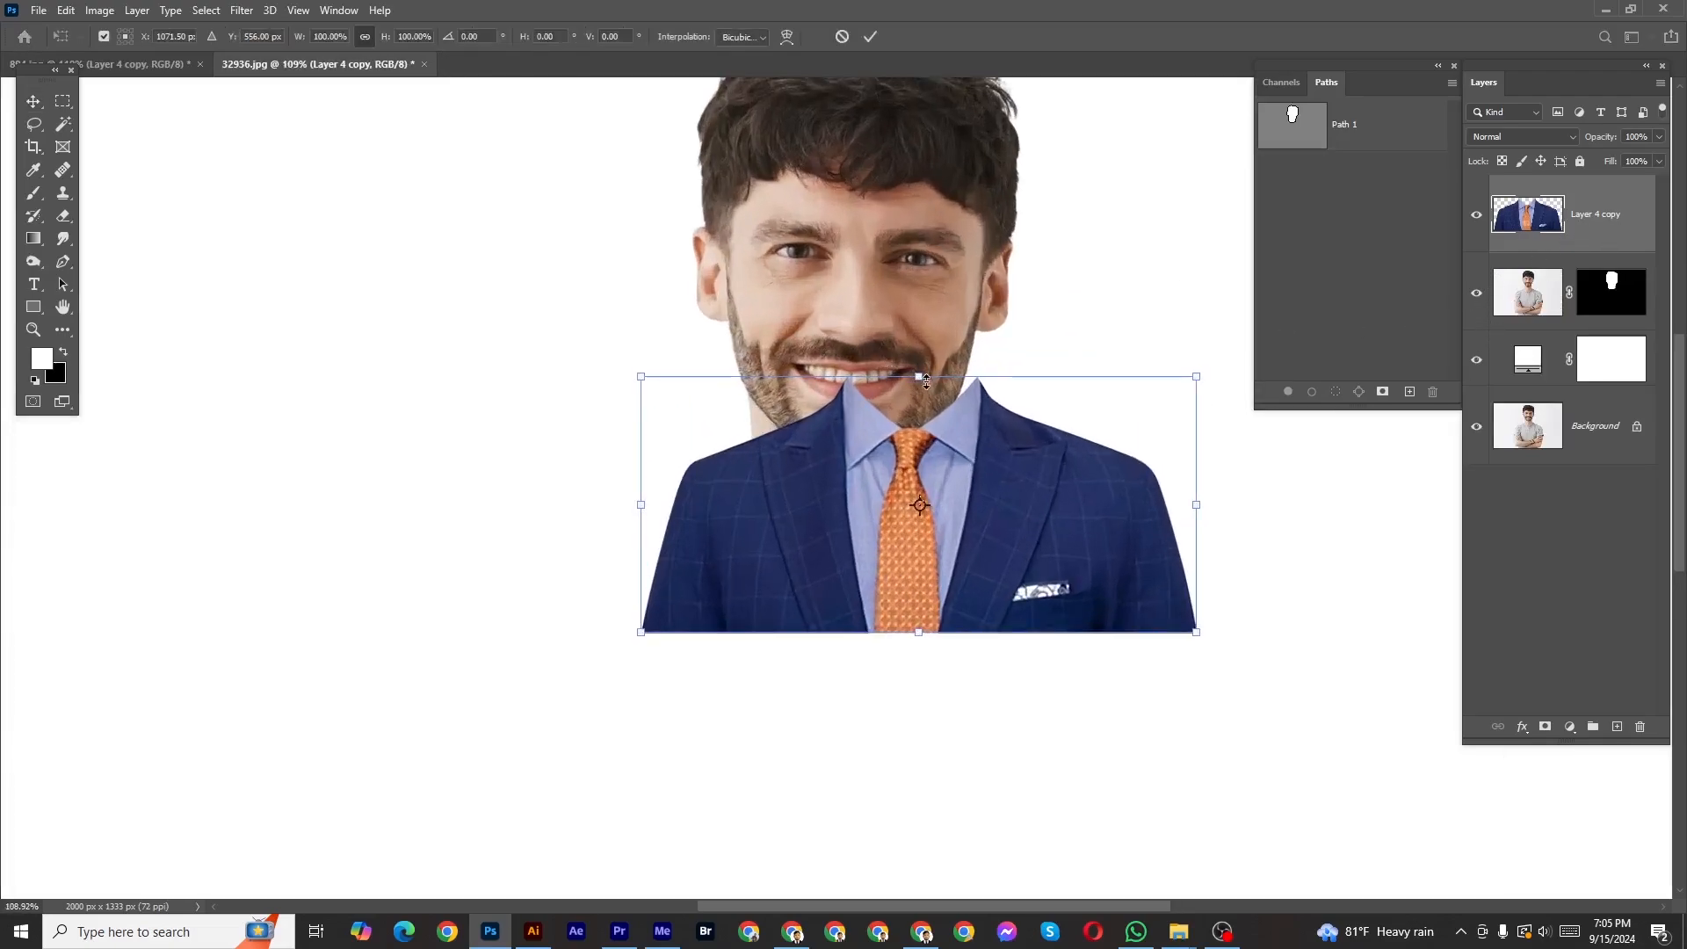
drag(936, 373, 945, 243)
drag(894, 442, 834, 638)
scroll(869, 563, up, 1)
scroll(863, 514, up, 2)
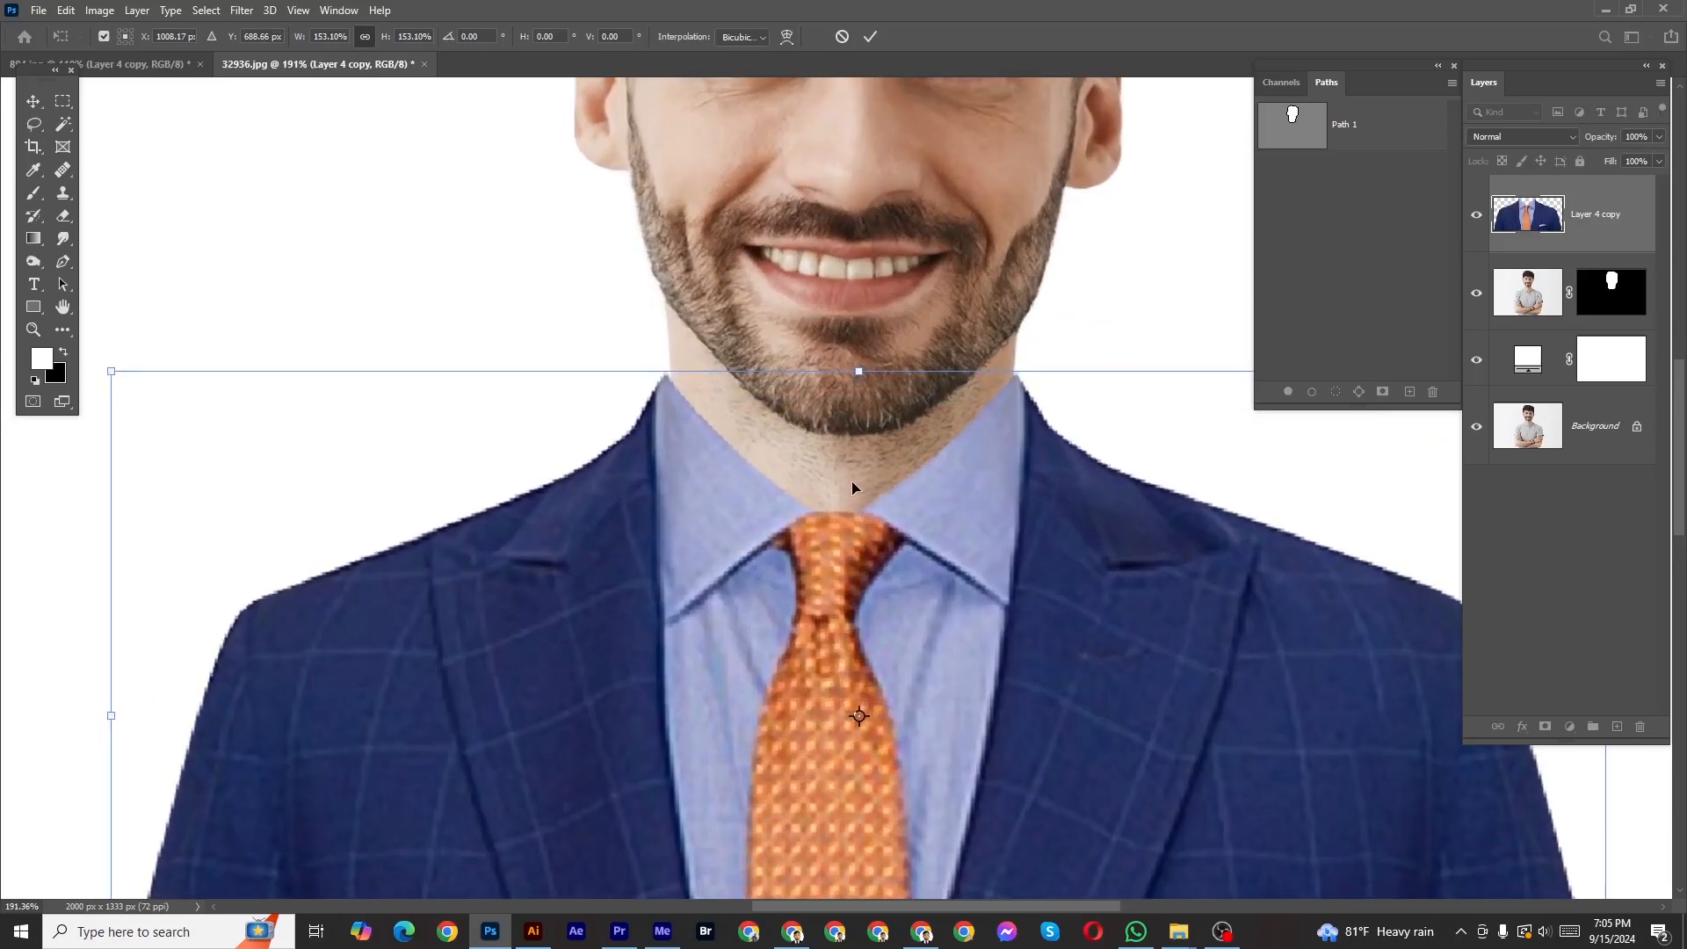
Reduce the suit's scale to about 150%, nudge it to align the collar with the neck, and apply the transformation.
scroll(852, 481, down, 2)
drag(858, 399, 839, 391)
scroll(902, 479, up, 3)
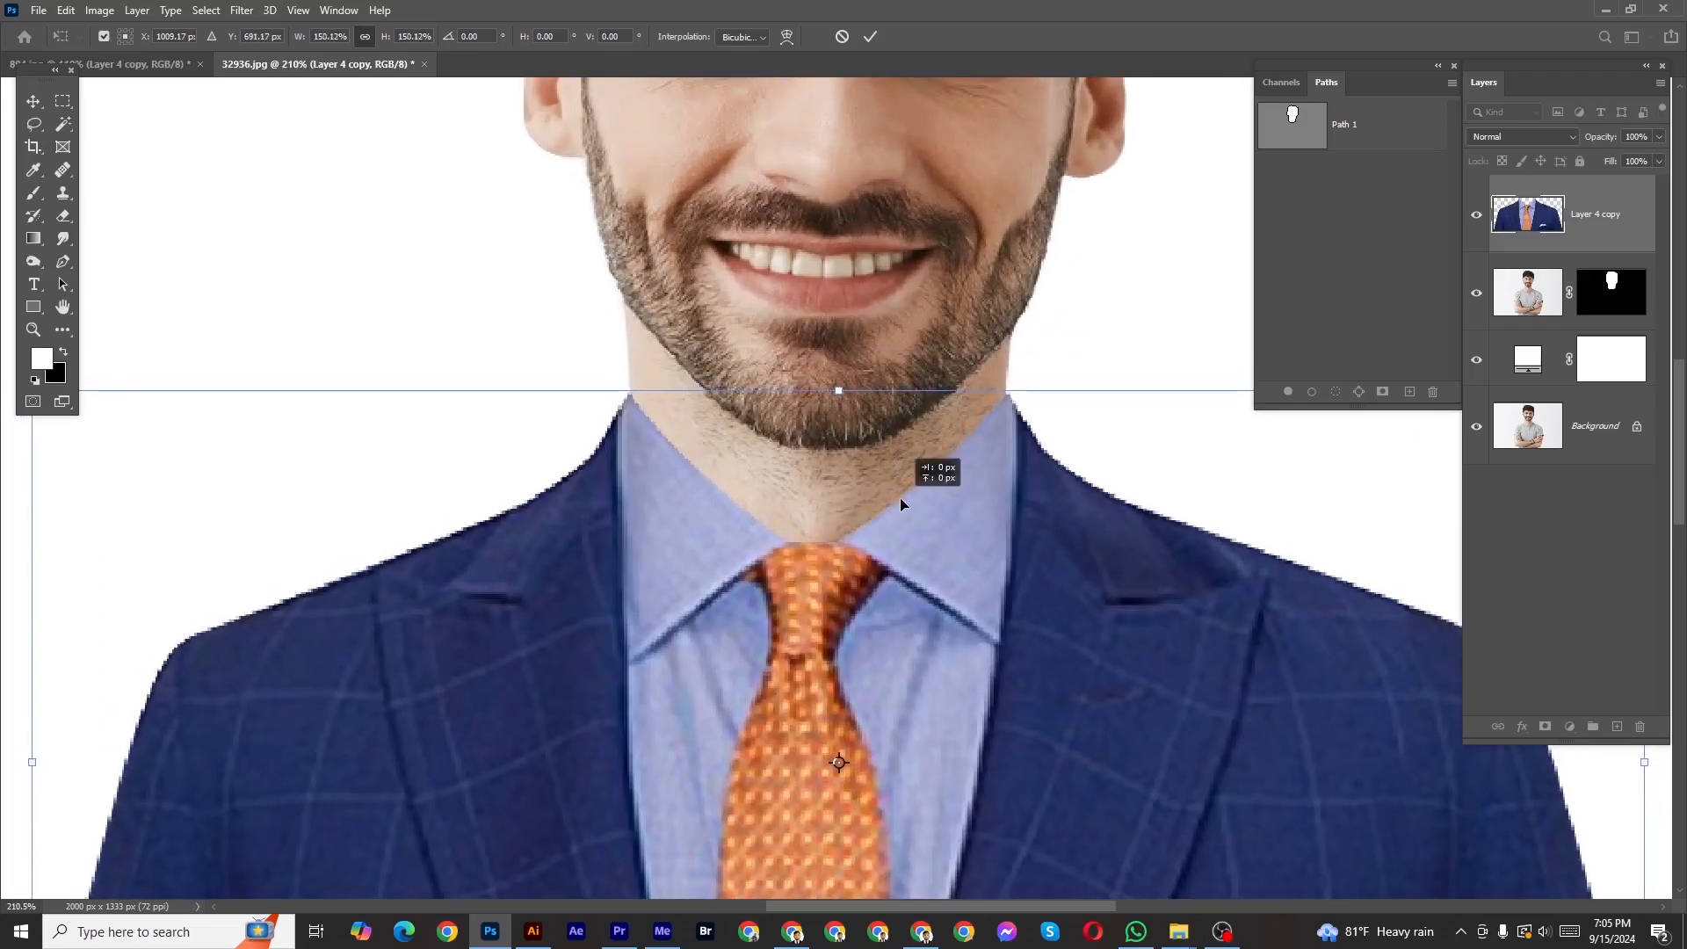
drag(900, 499, 900, 497)
scroll(900, 496, down, 2)
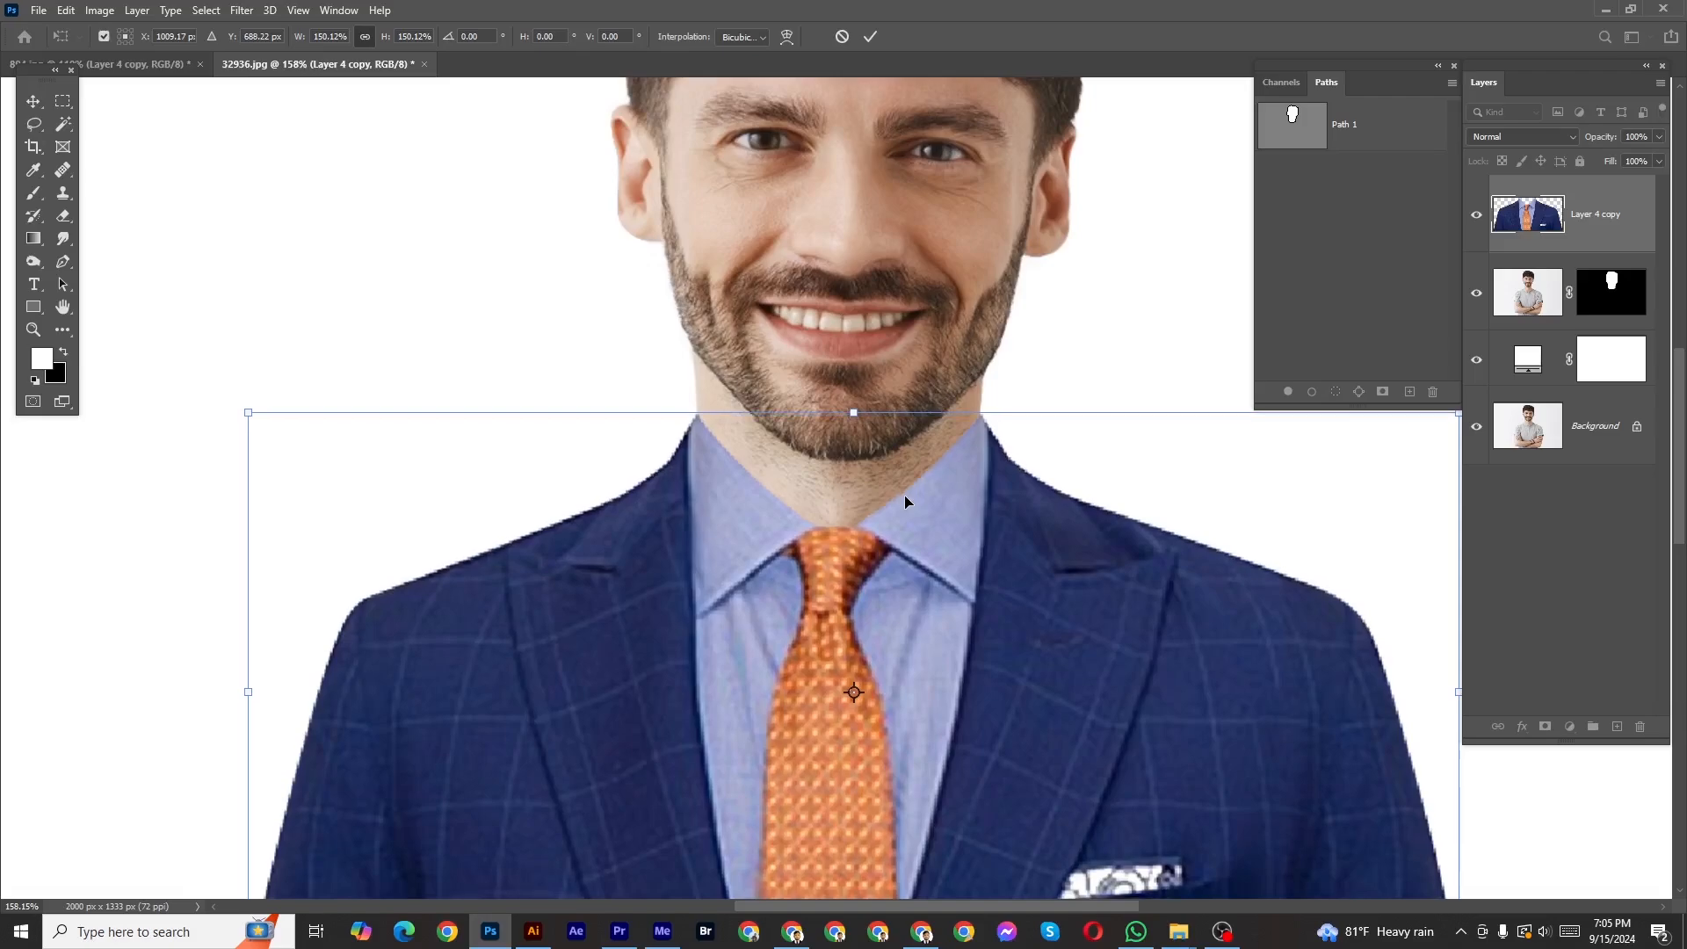
scroll(904, 493, down, 3)
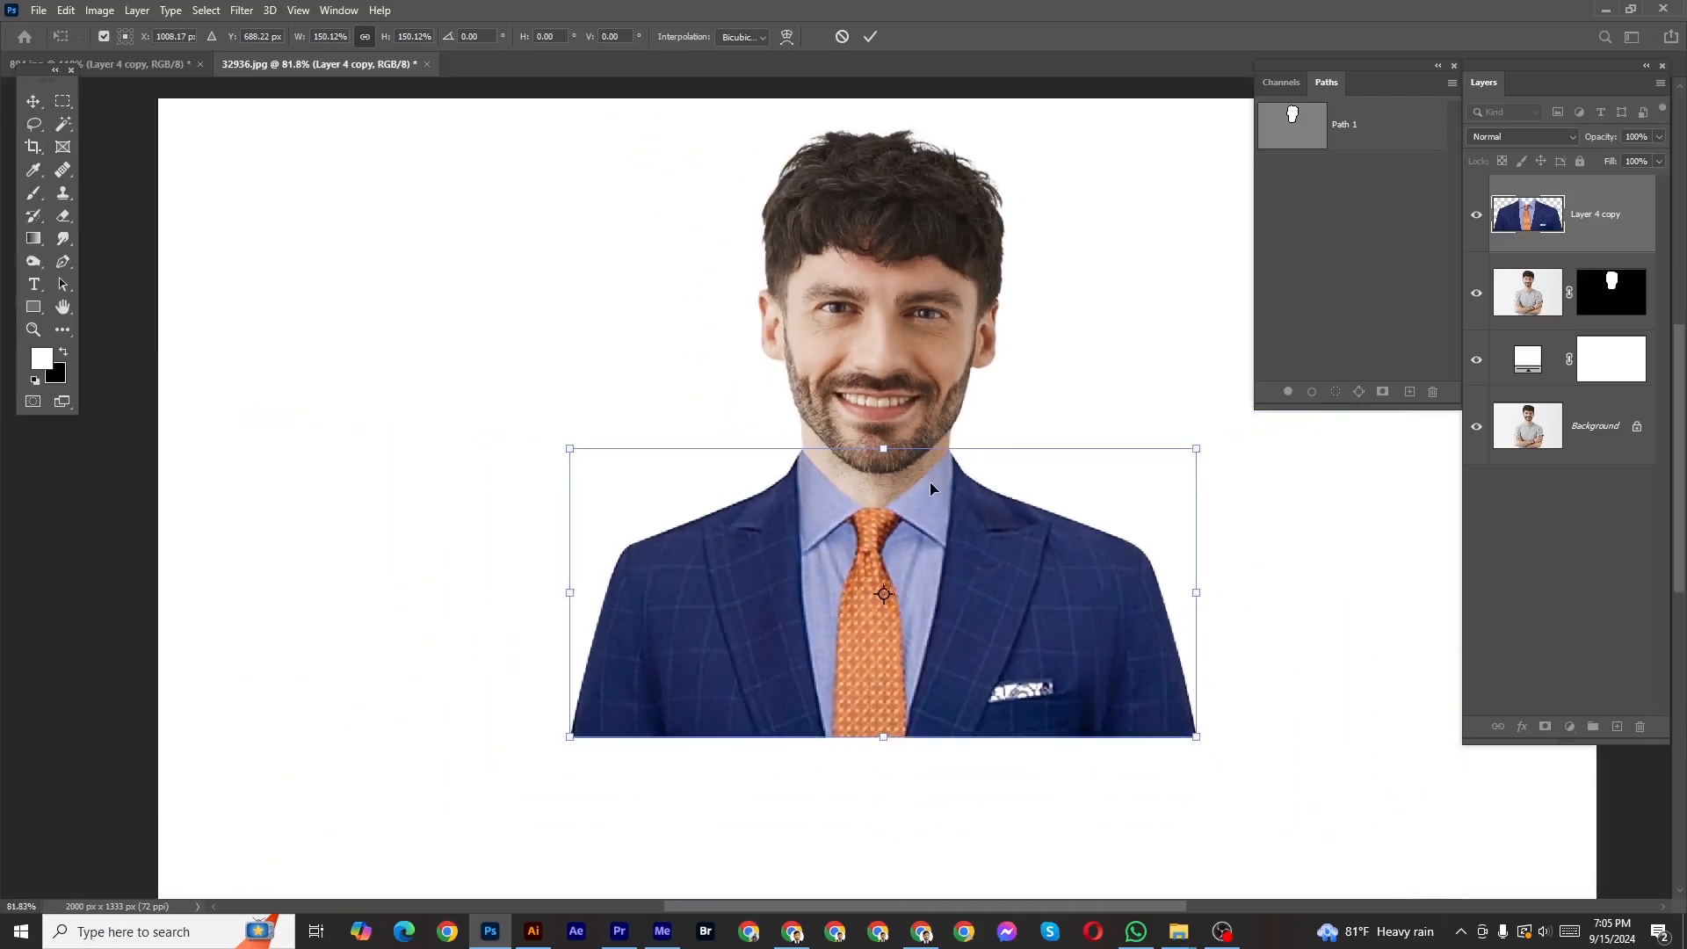
key(Return)
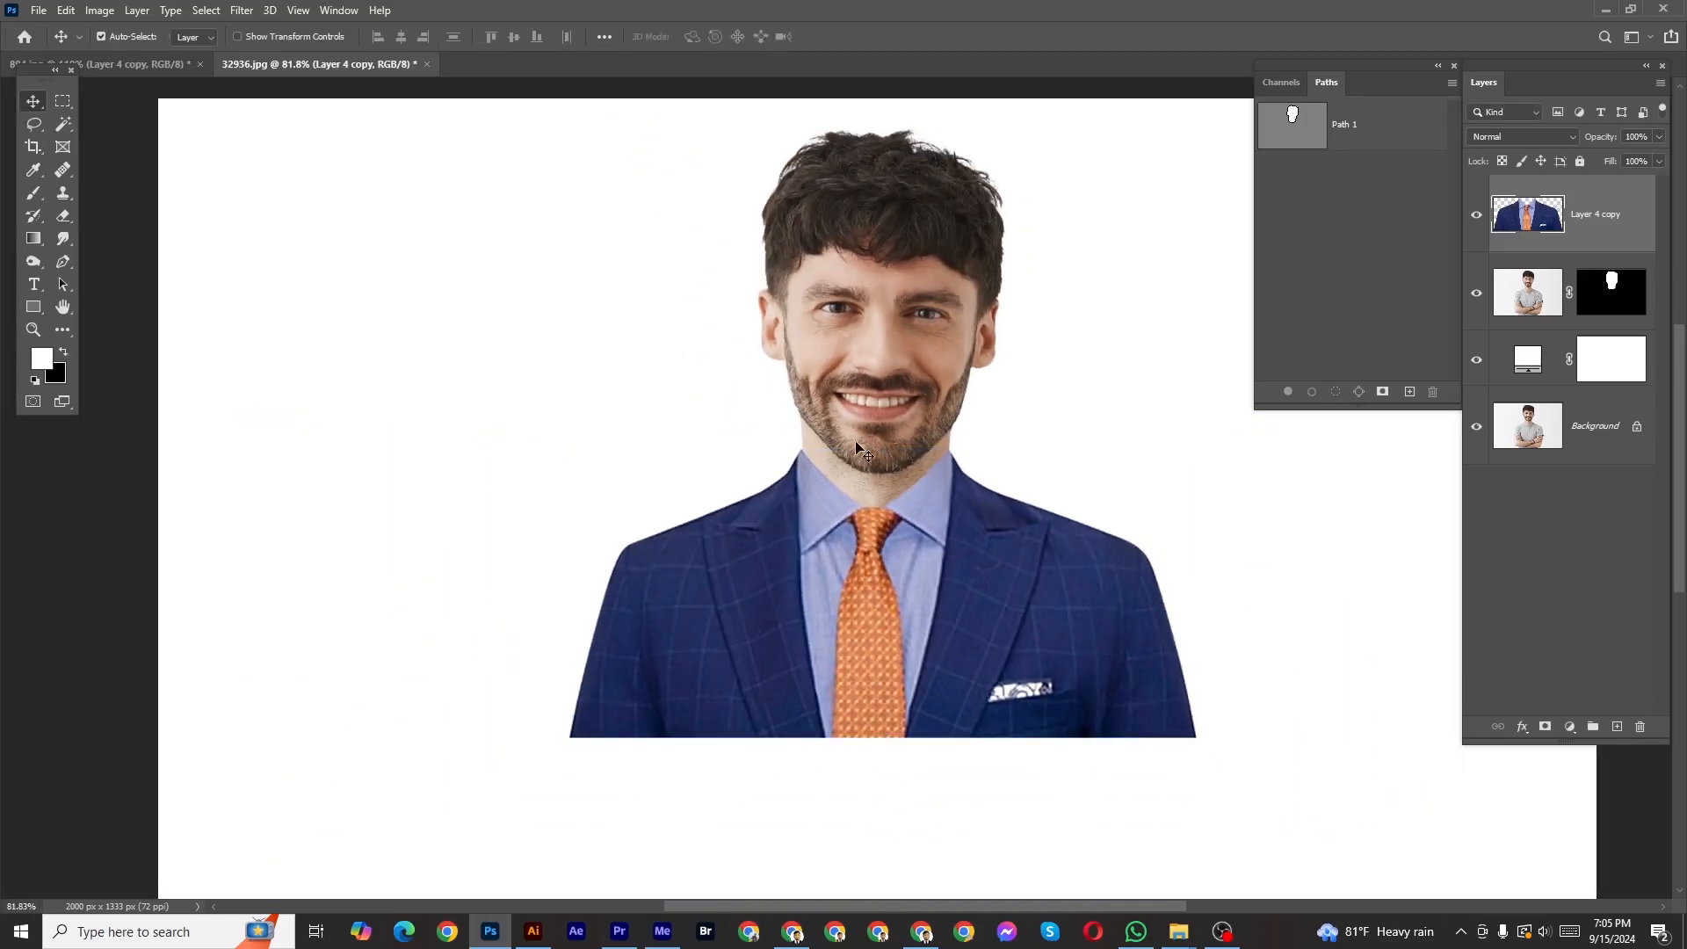
Add a new empty layer between the masked head layer and the suit layer.
scroll(858, 445, down, 2)
scroll(866, 439, up, 7)
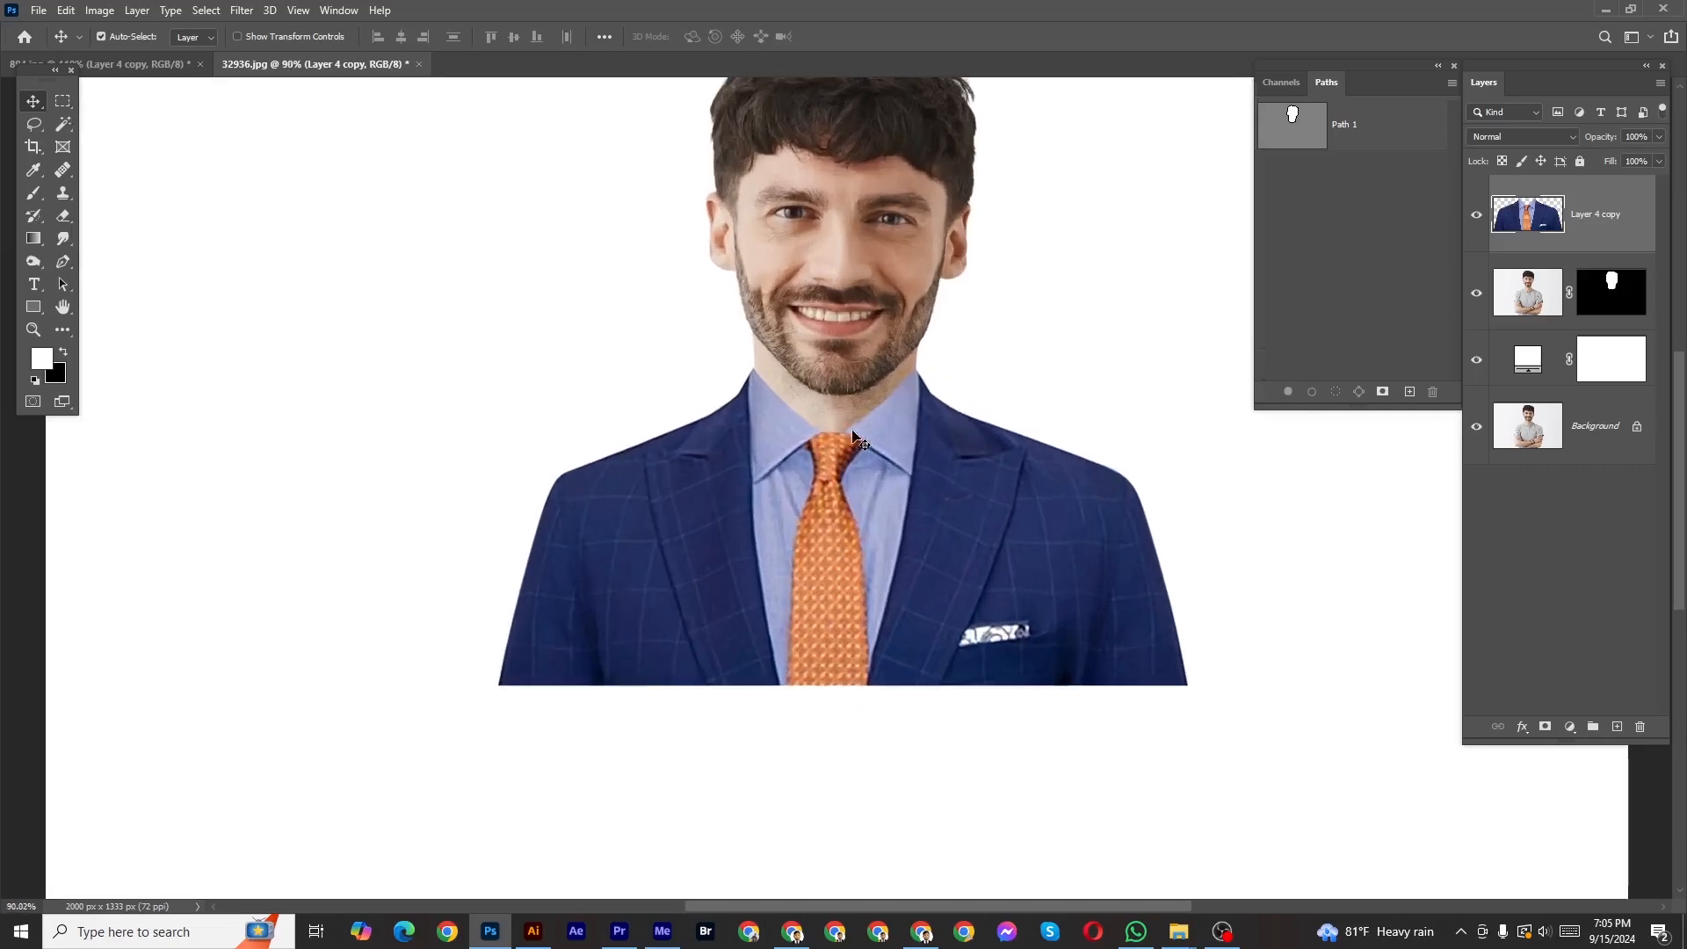
scroll(1025, 408, down, 2)
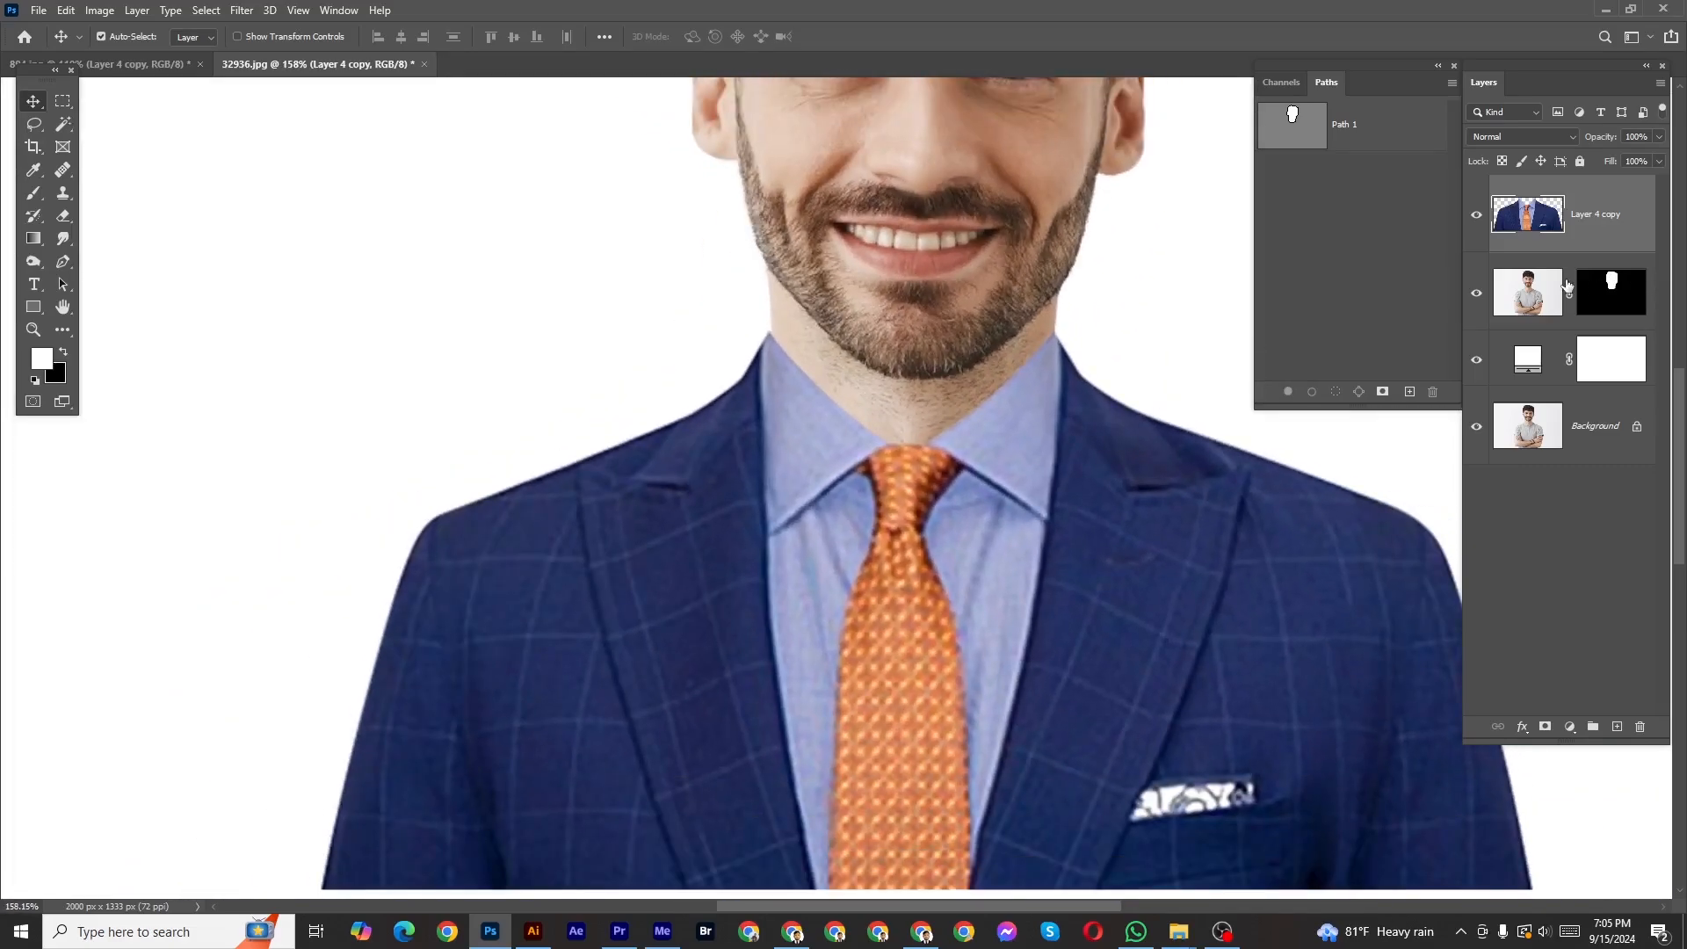
click(1592, 297)
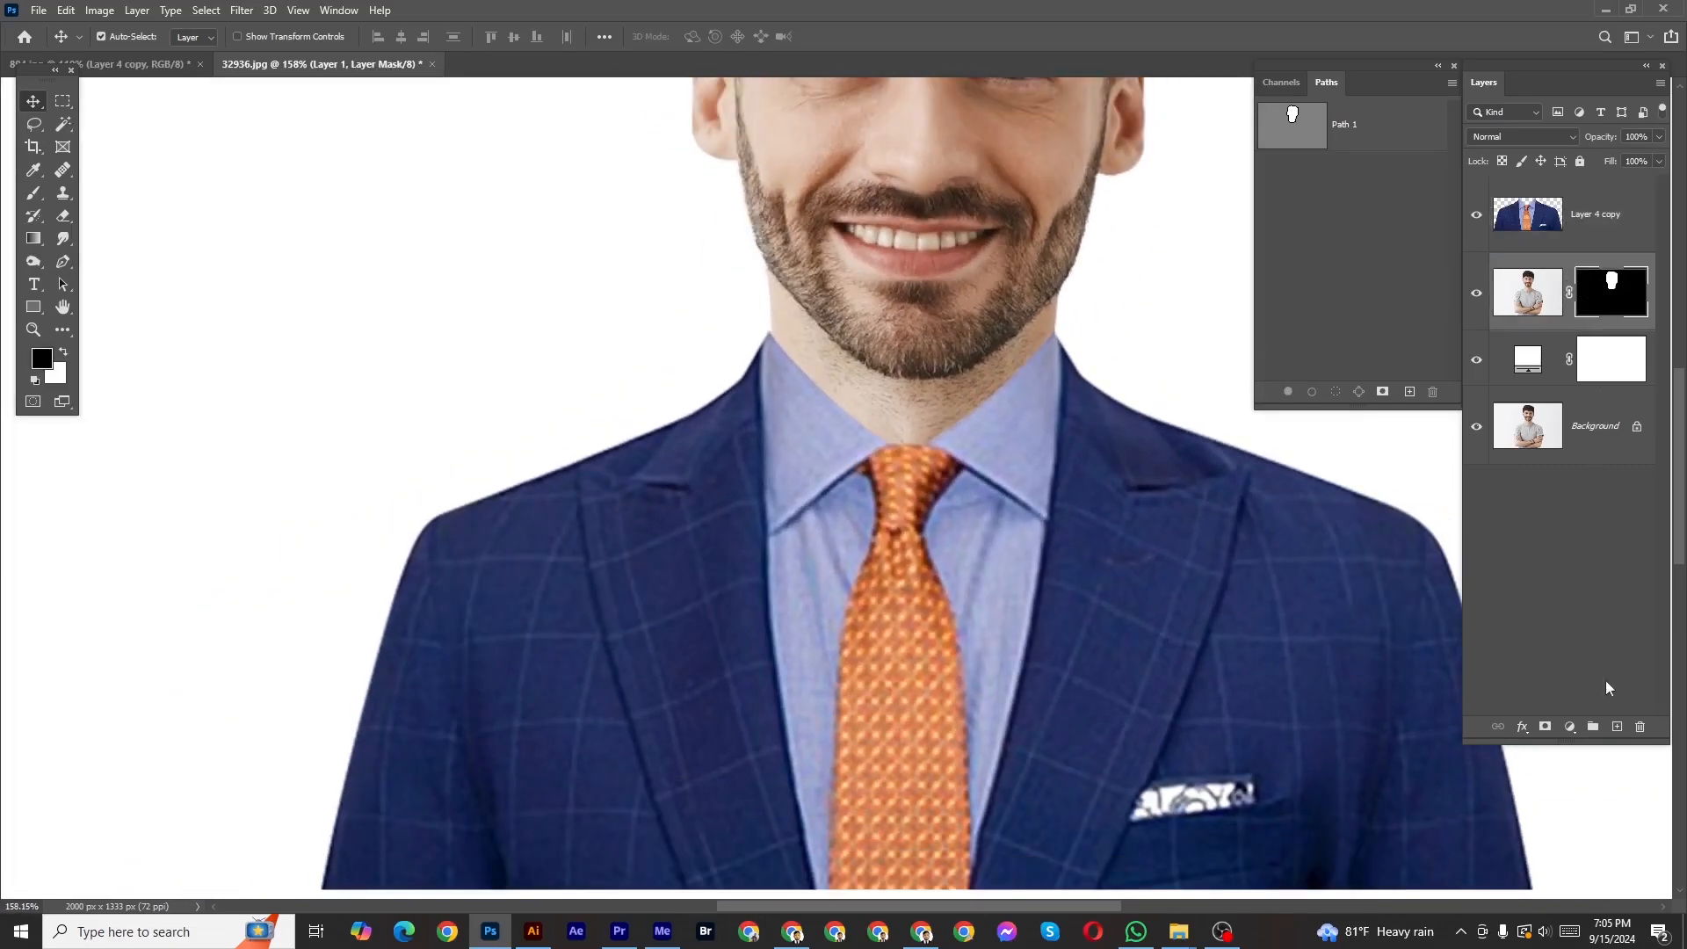
click(1614, 726)
scroll(1085, 416, down, 2)
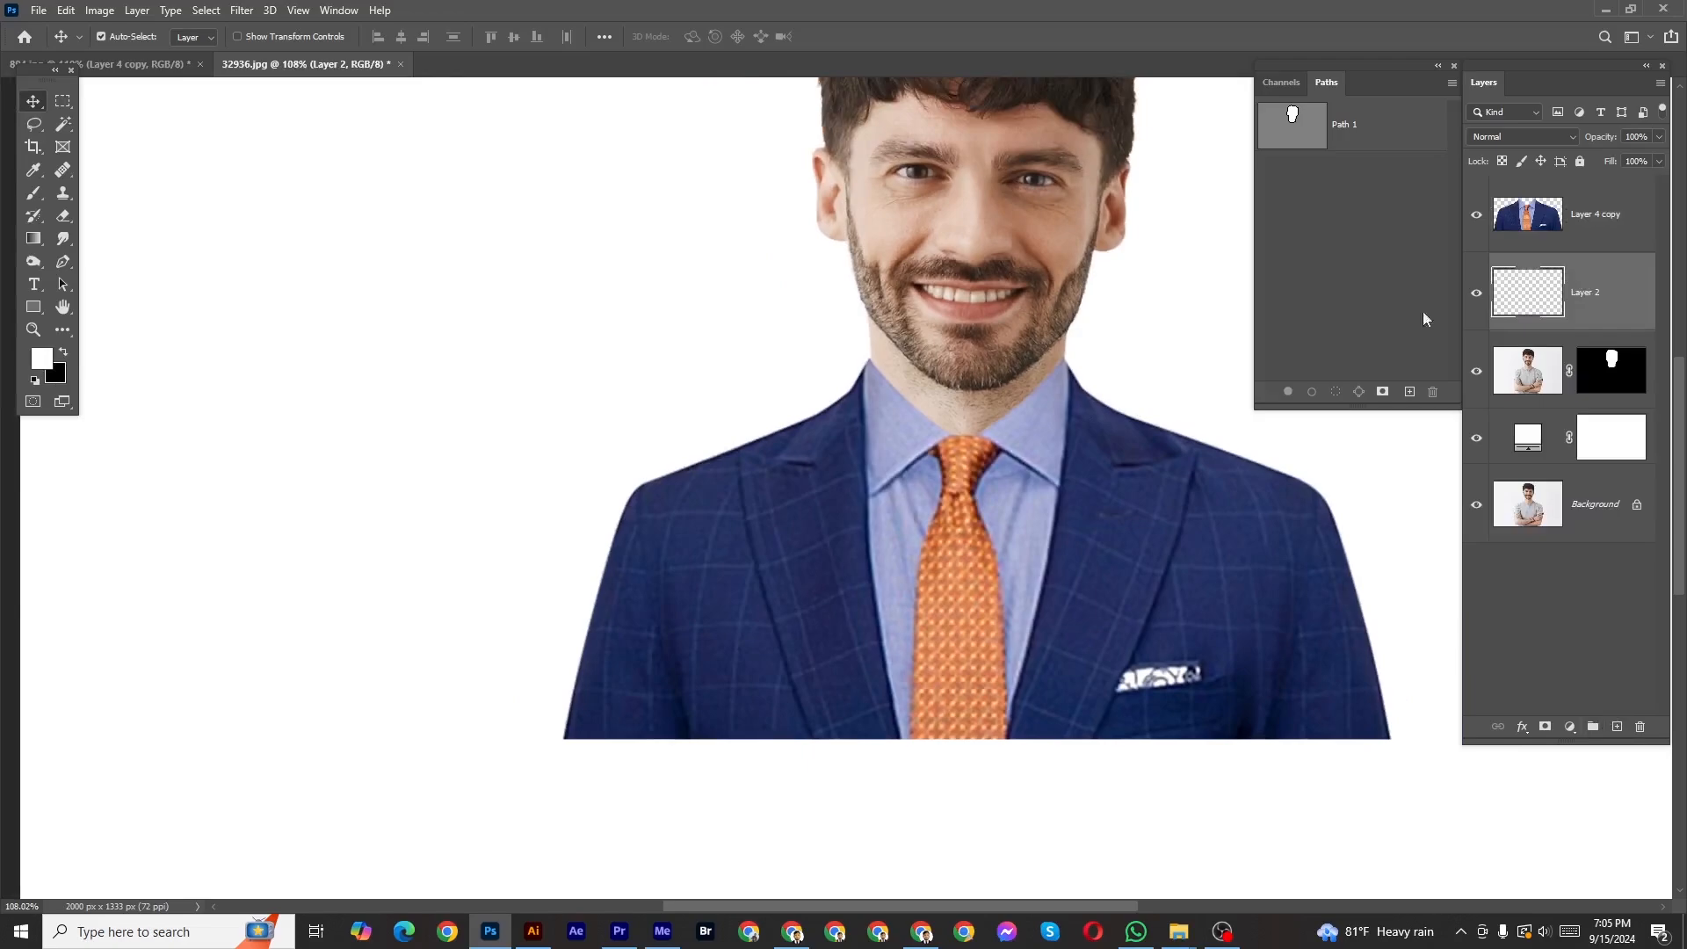
Fill the suit's silhouette with black on the new layer under the suit, and deselect.
ctrl+click(1534, 226)
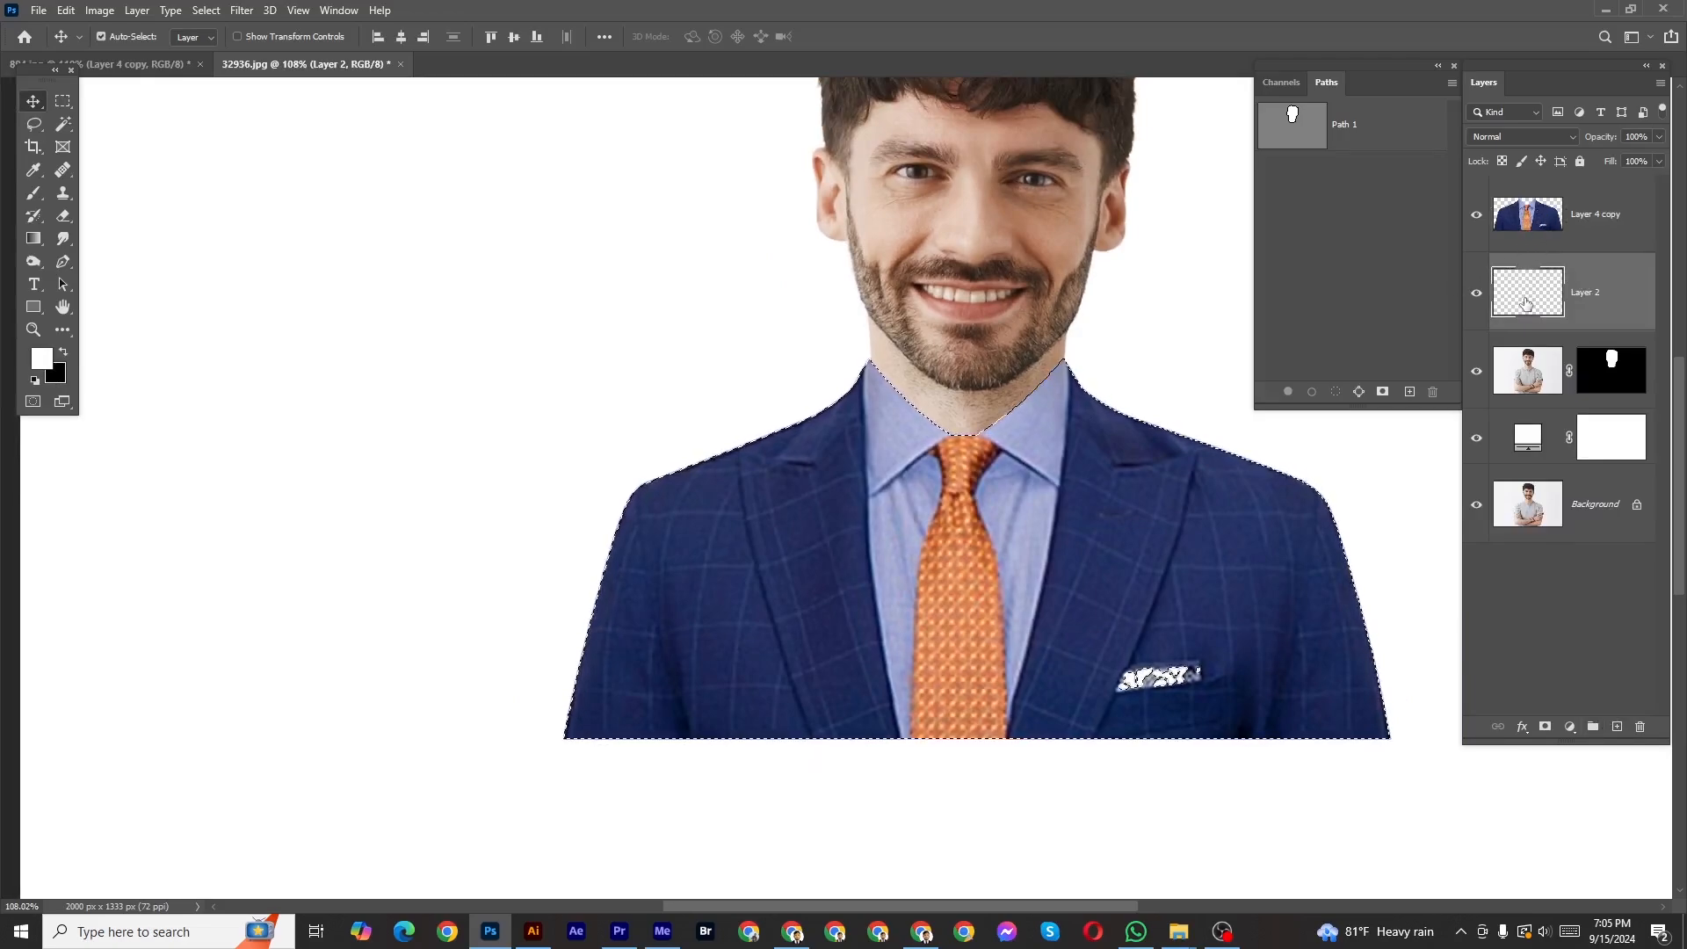
key(ctrl+BackSpace)
key(ctrl+d)
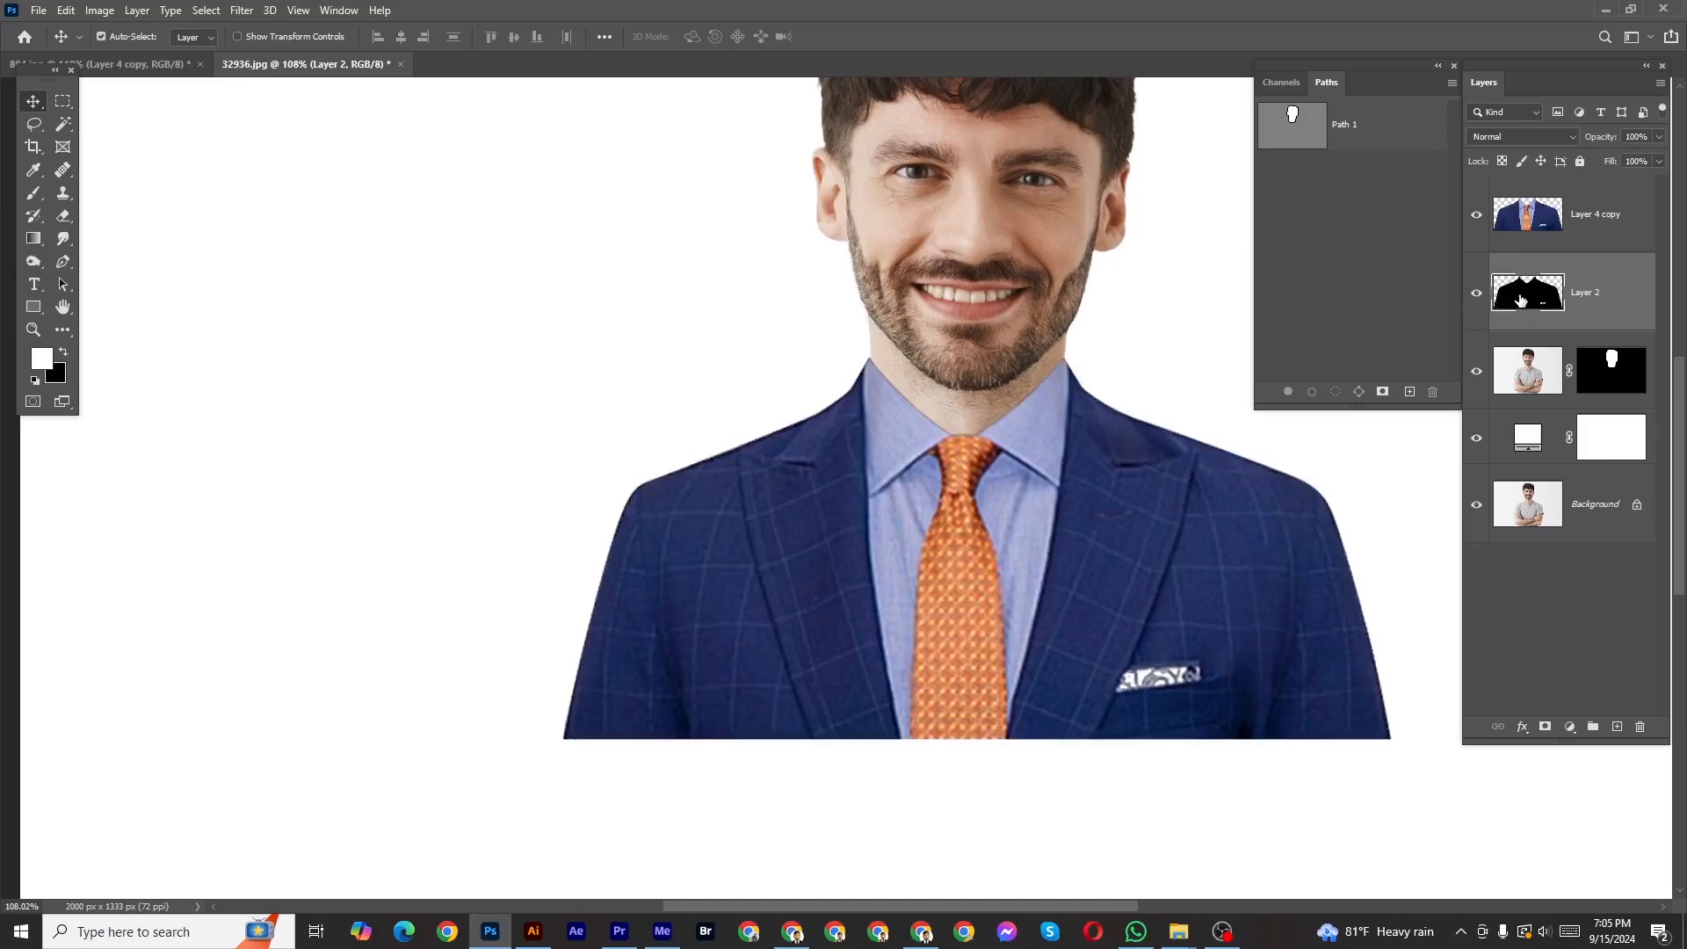
Apply a Gaussian Blur with a 10-pixel radius to the black silhouette layer.
click(242, 10)
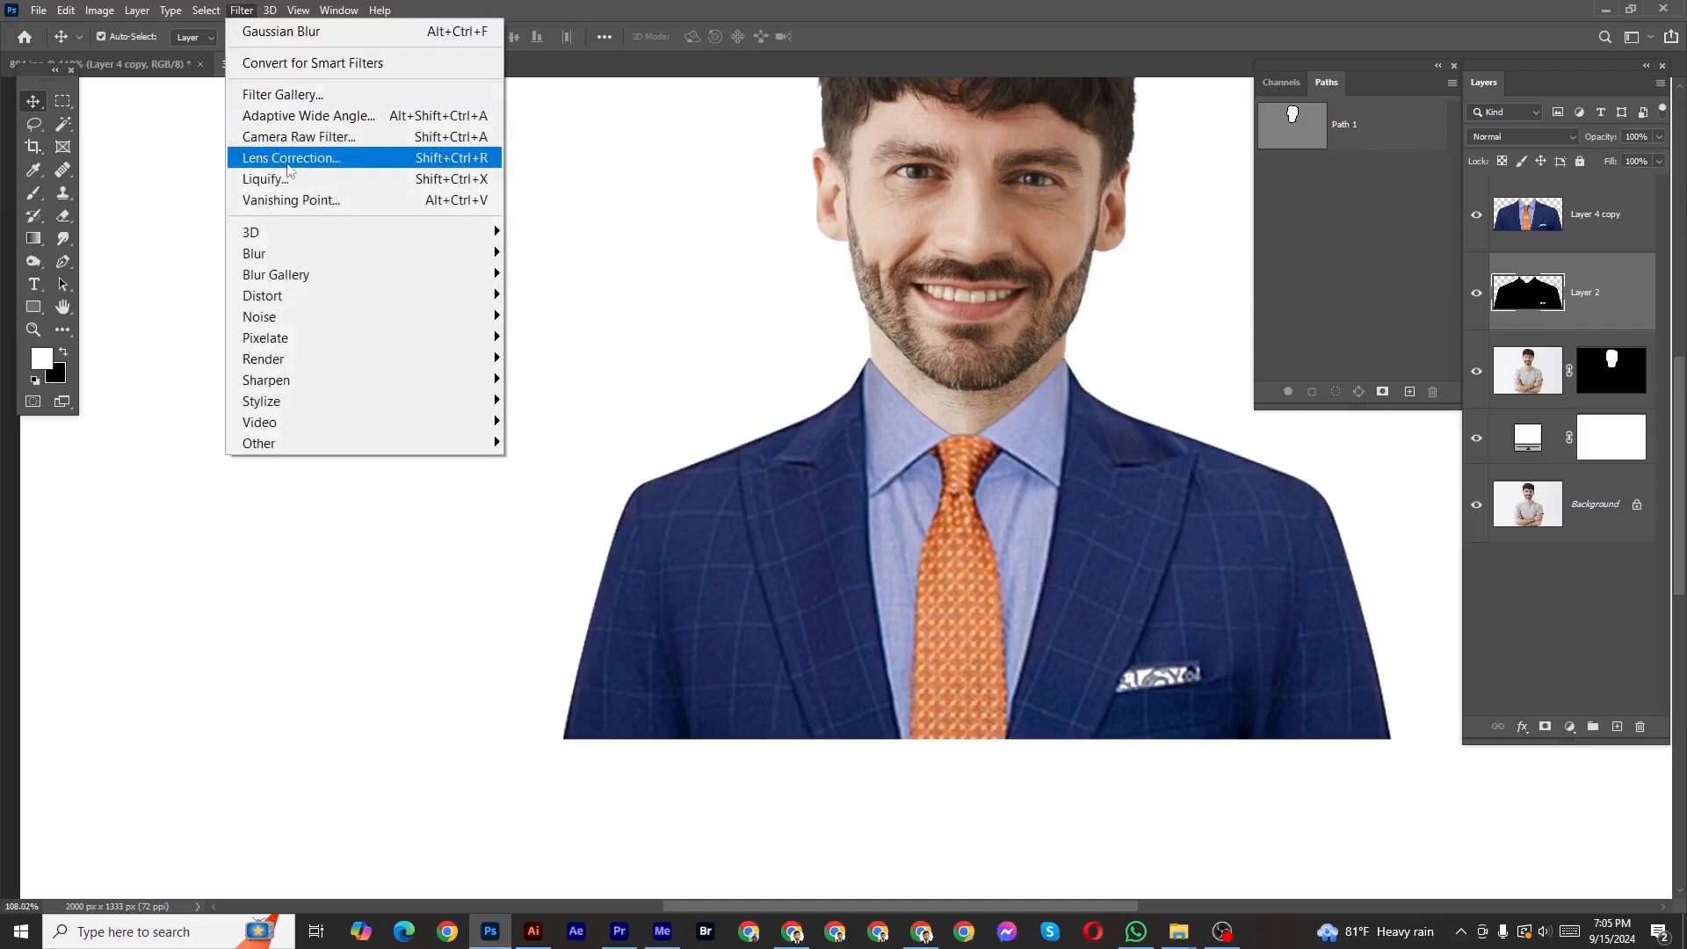
mouse_move(303, 255)
click(549, 343)
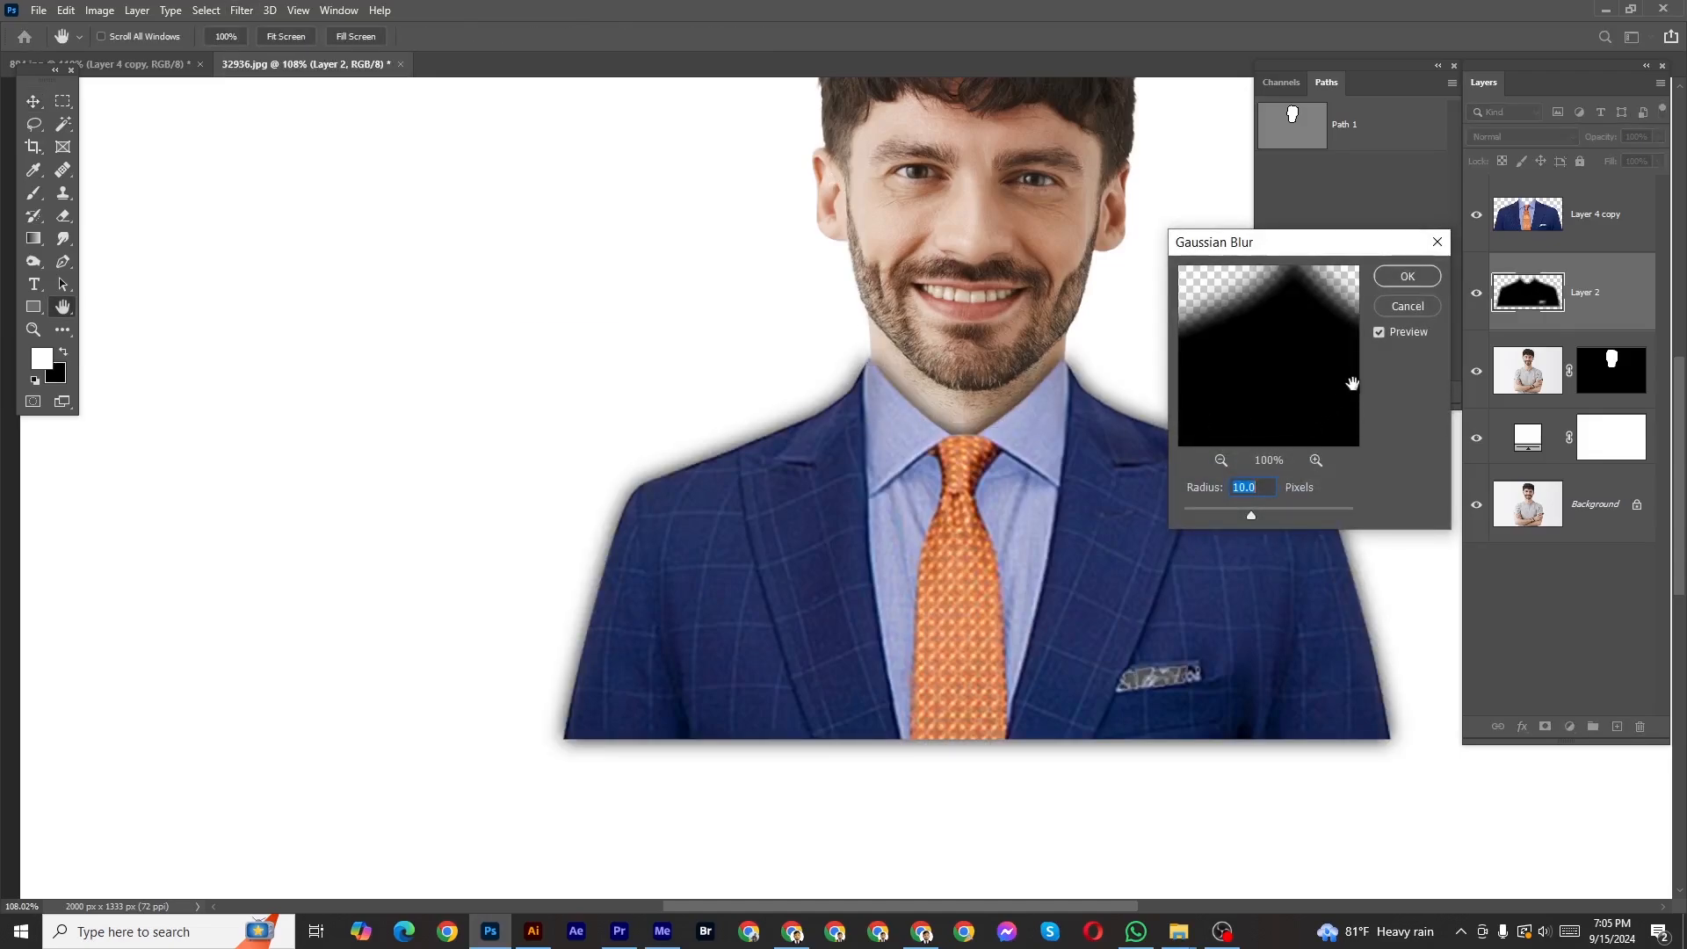
click(1406, 276)
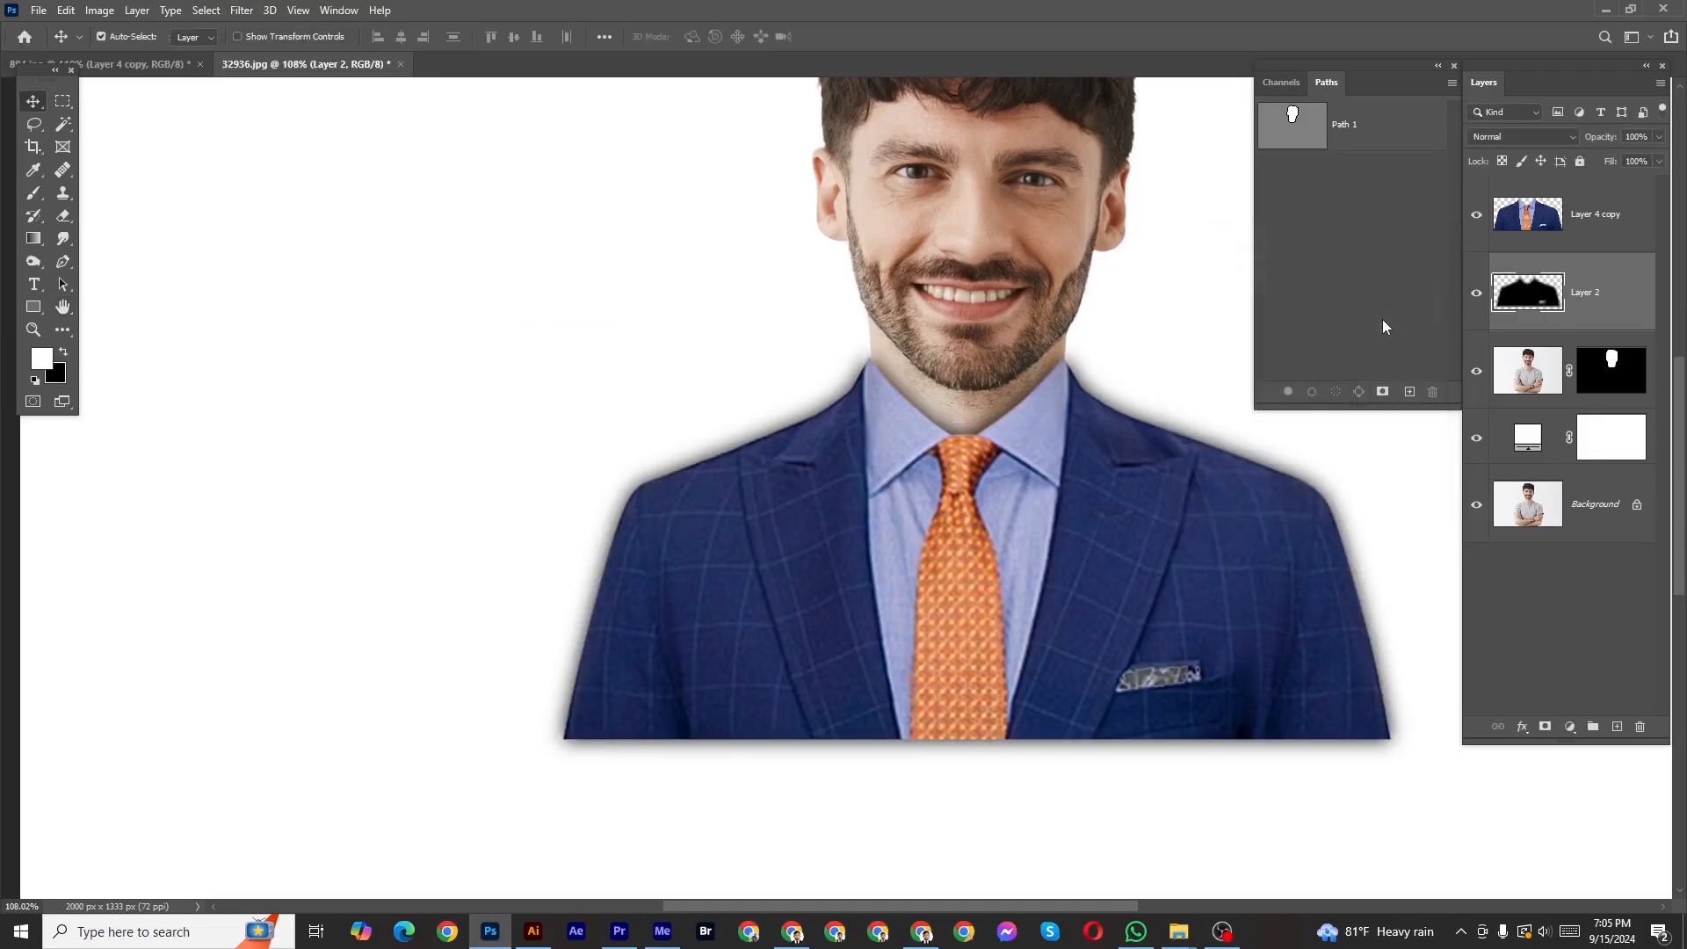
Erase the blurred shadow outside the suit along the shoulders, sides and bottom edge, keeping it on the neck.
scroll(826, 411, up, 5)
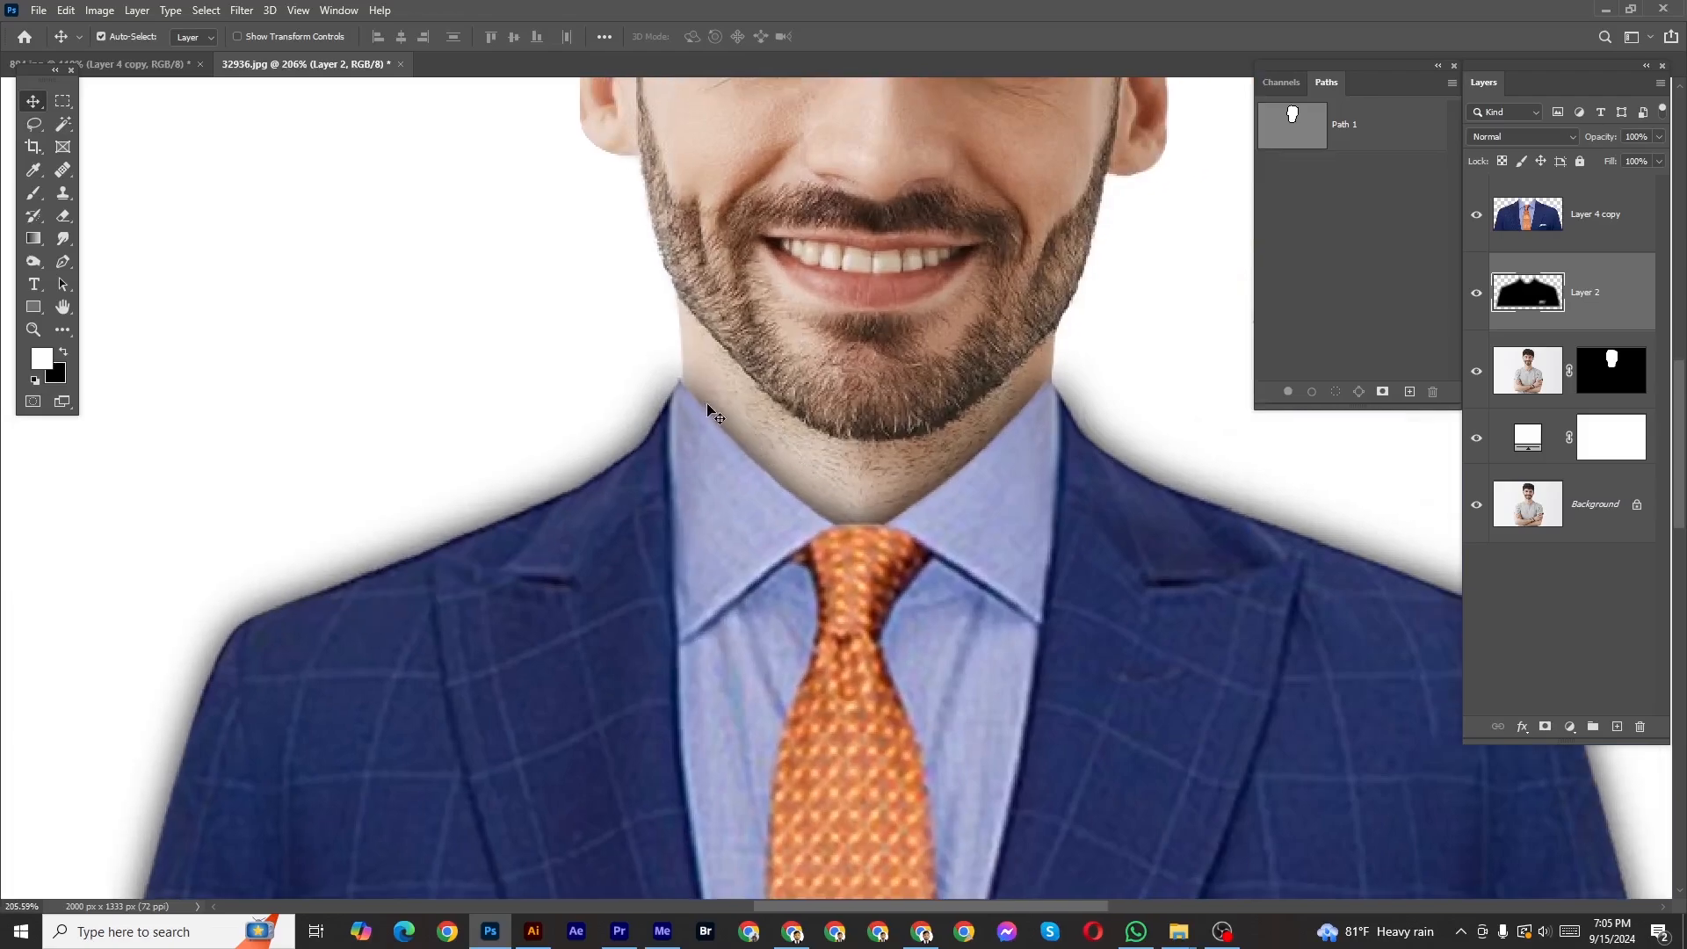
scroll(1021, 406, down, 4)
scroll(838, 397, up, 2)
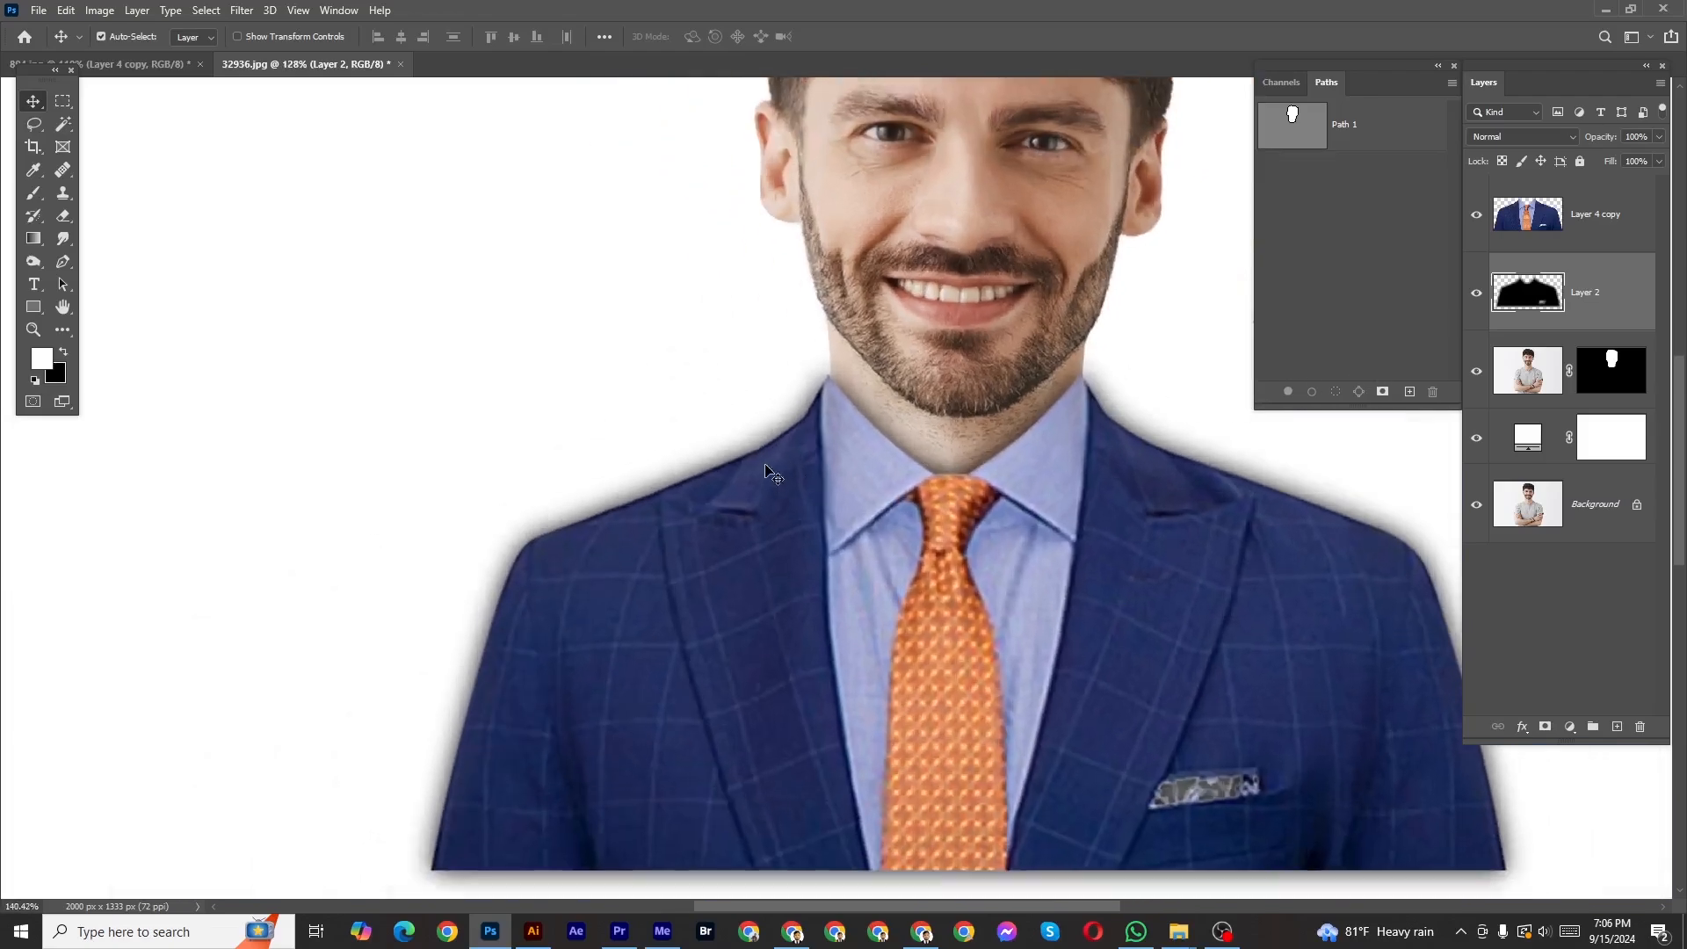
scroll(838, 397, up, 3)
scroll(868, 410, down, 5)
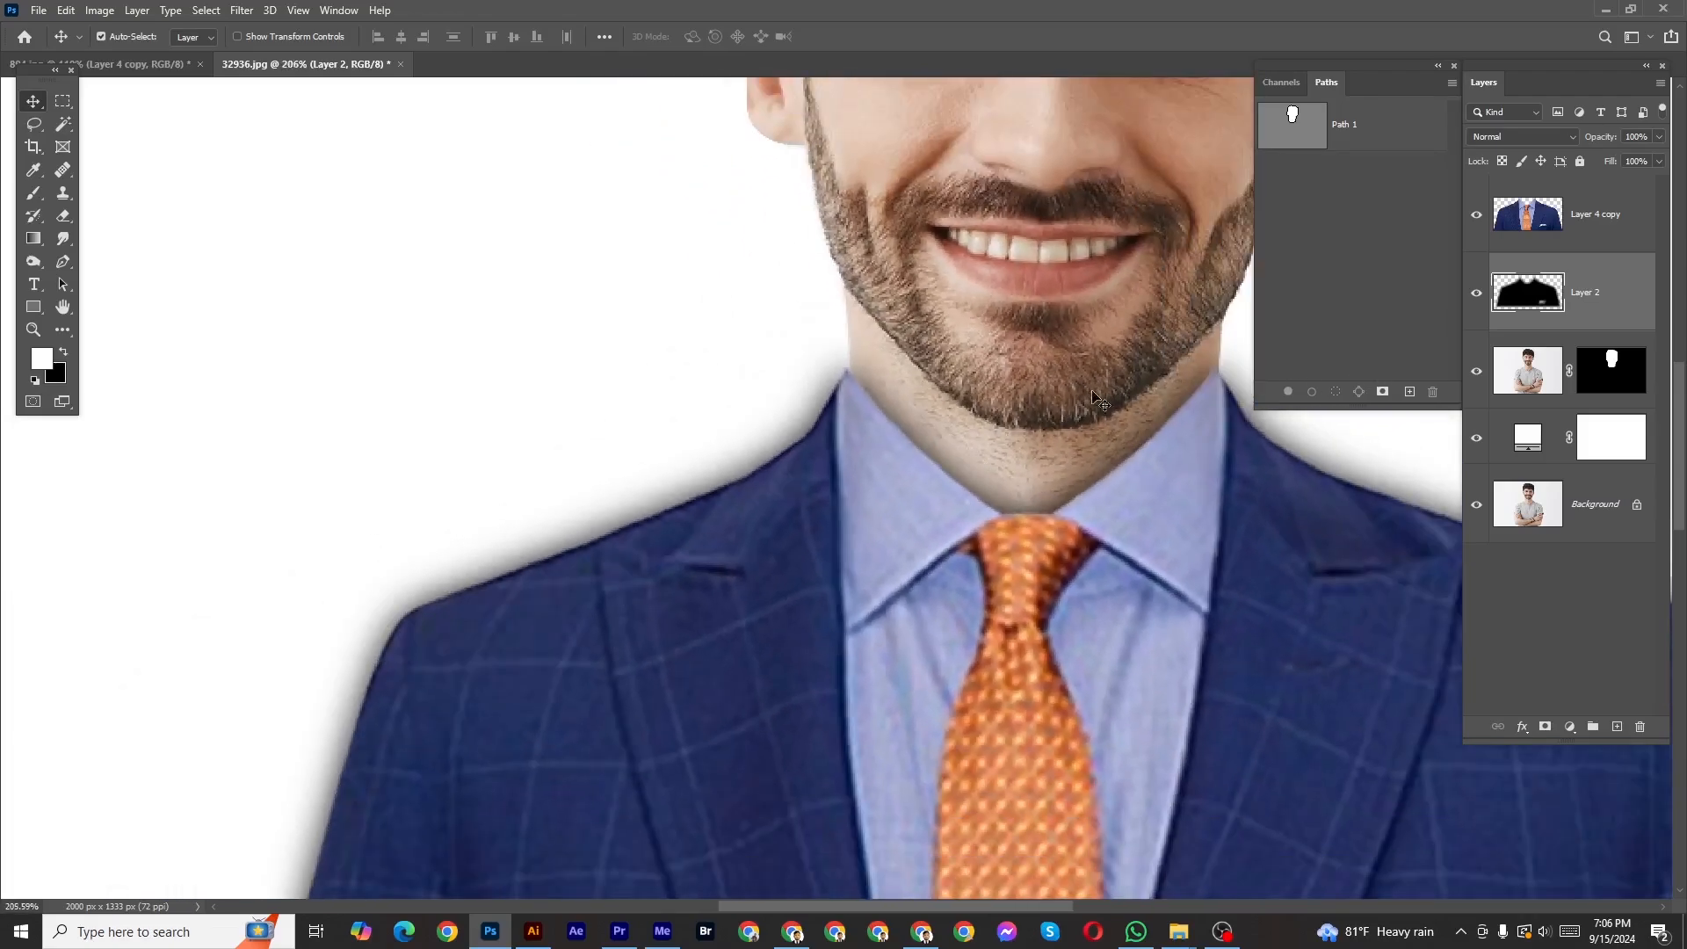
key(e)
scroll(672, 436, up, 2)
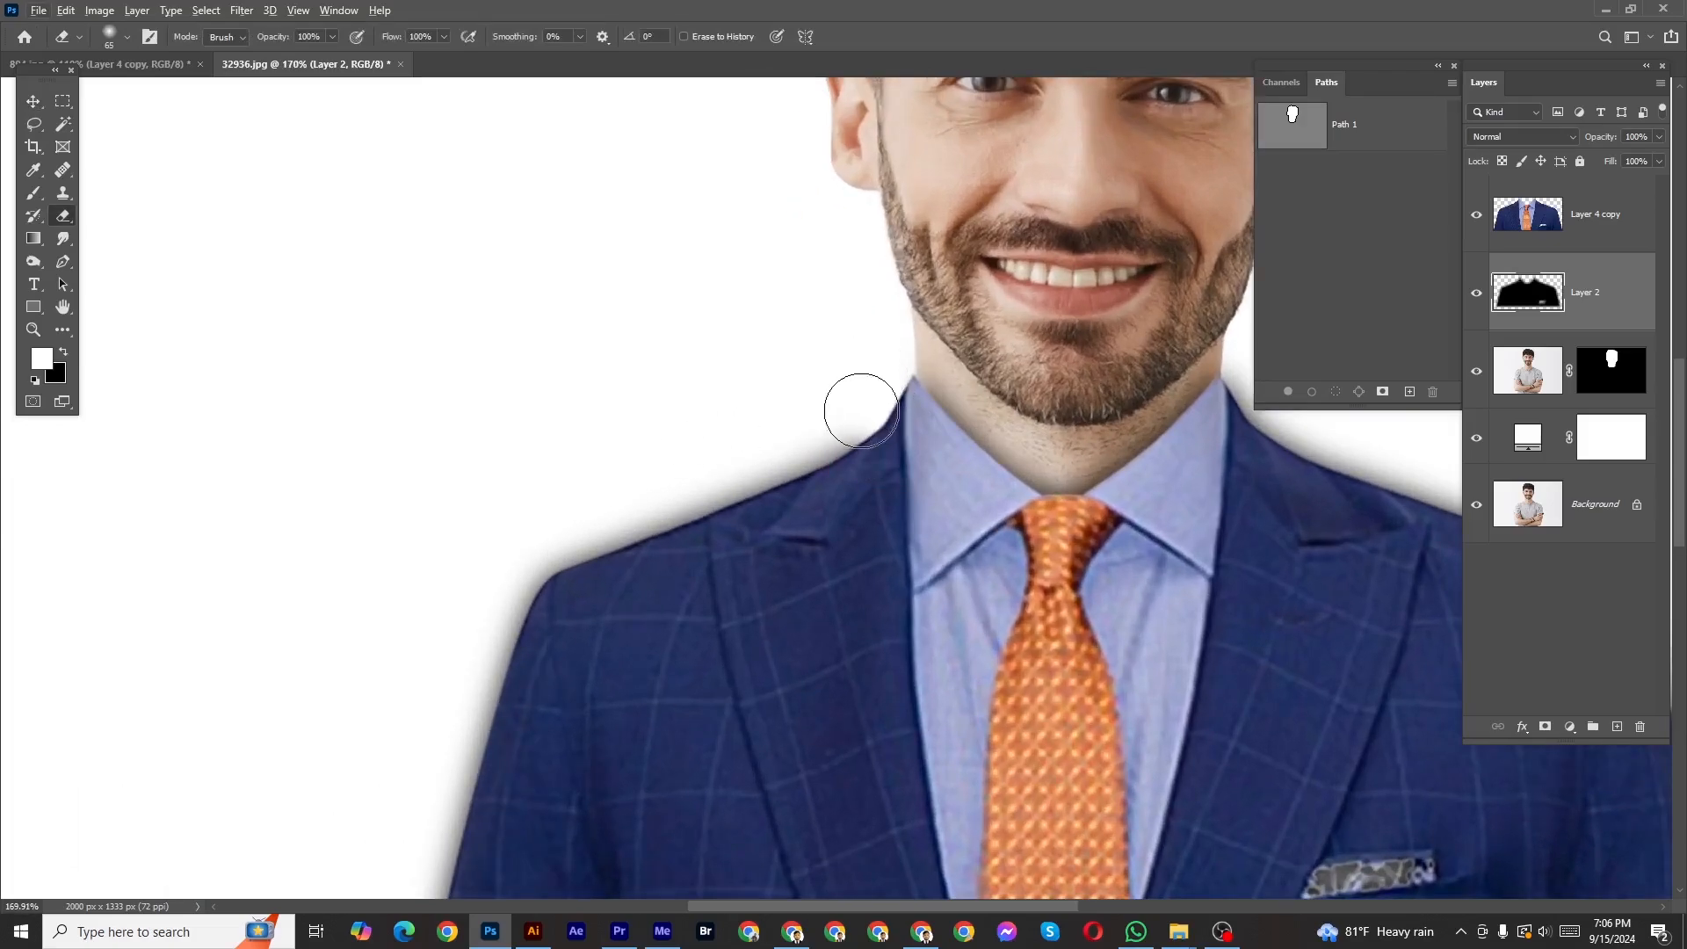
mouse_move(820, 445)
mouse_down()
mouse_move(836, 449)
mouse_move(636, 519)
mouse_move(489, 625)
mouse_up()
scroll(565, 531, down, 4)
mouse_move(516, 563)
mouse_down()
mouse_move(481, 738)
mouse_move(507, 787)
mouse_move(823, 803)
mouse_move(1253, 794)
mouse_move(1233, 652)
mouse_move(1174, 550)
mouse_move(1044, 498)
mouse_move(1012, 526)
mouse_up()
scroll(996, 477, up, 4)
mouse_move(1081, 534)
mouse_down()
mouse_move(1002, 495)
mouse_move(999, 440)
mouse_move(920, 410)
mouse_up()
scroll(998, 440, up, 4)
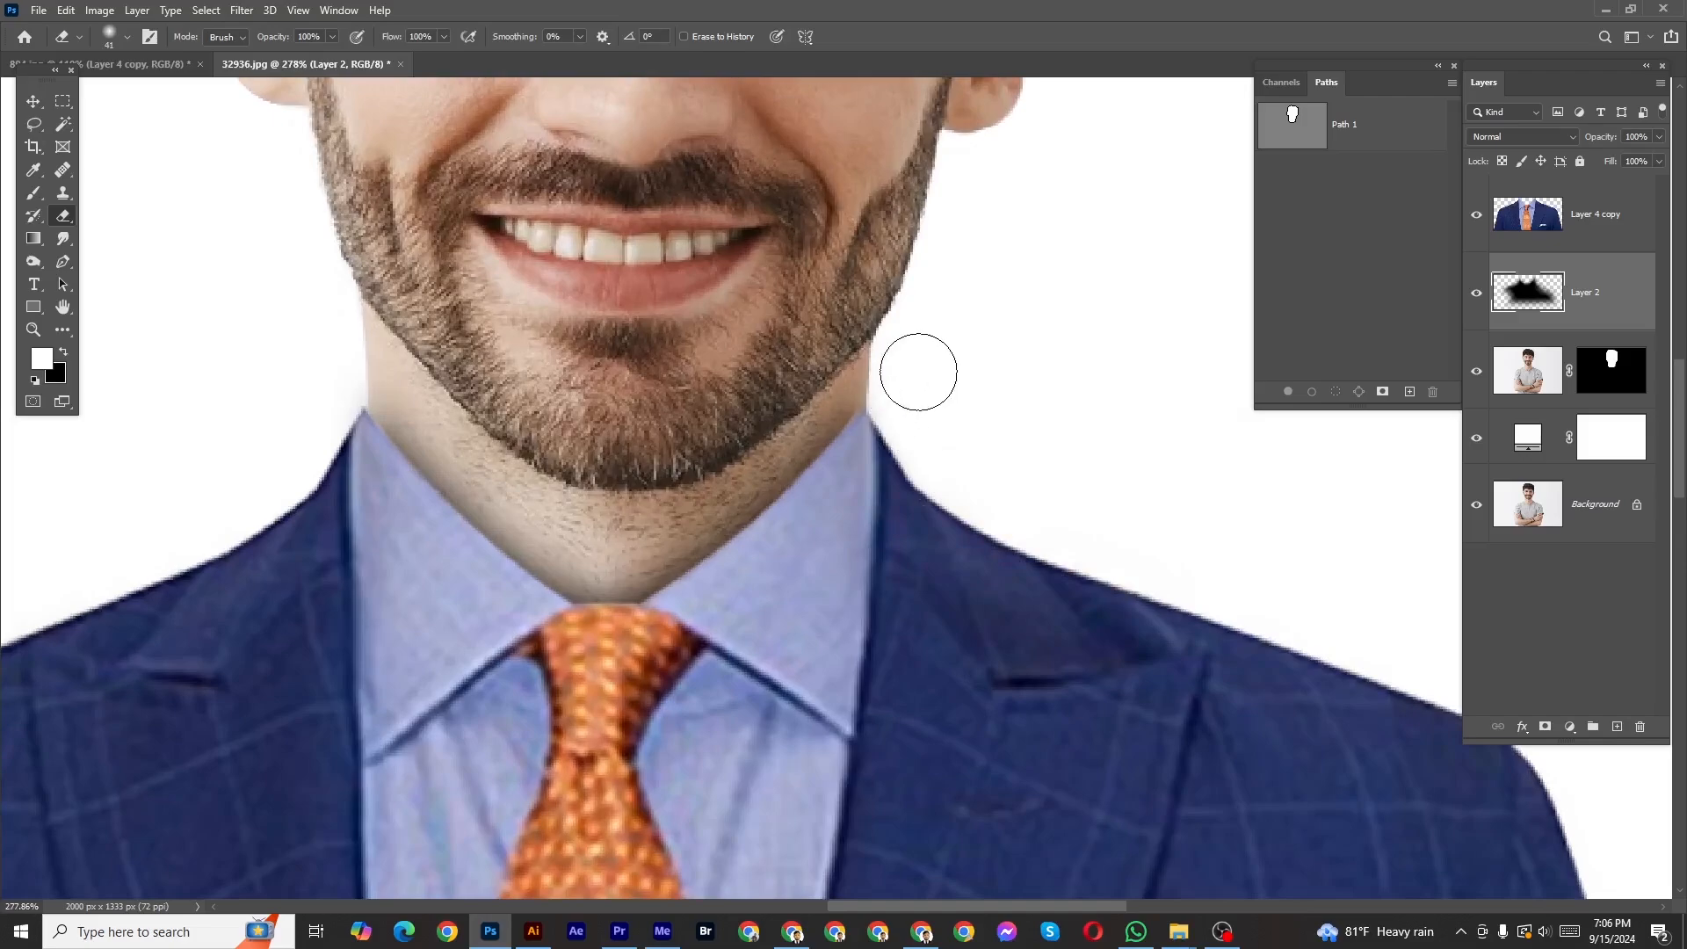
Set the shadow layer's opacity to 30% and deselect the layer.
scroll(921, 475, down, 6)
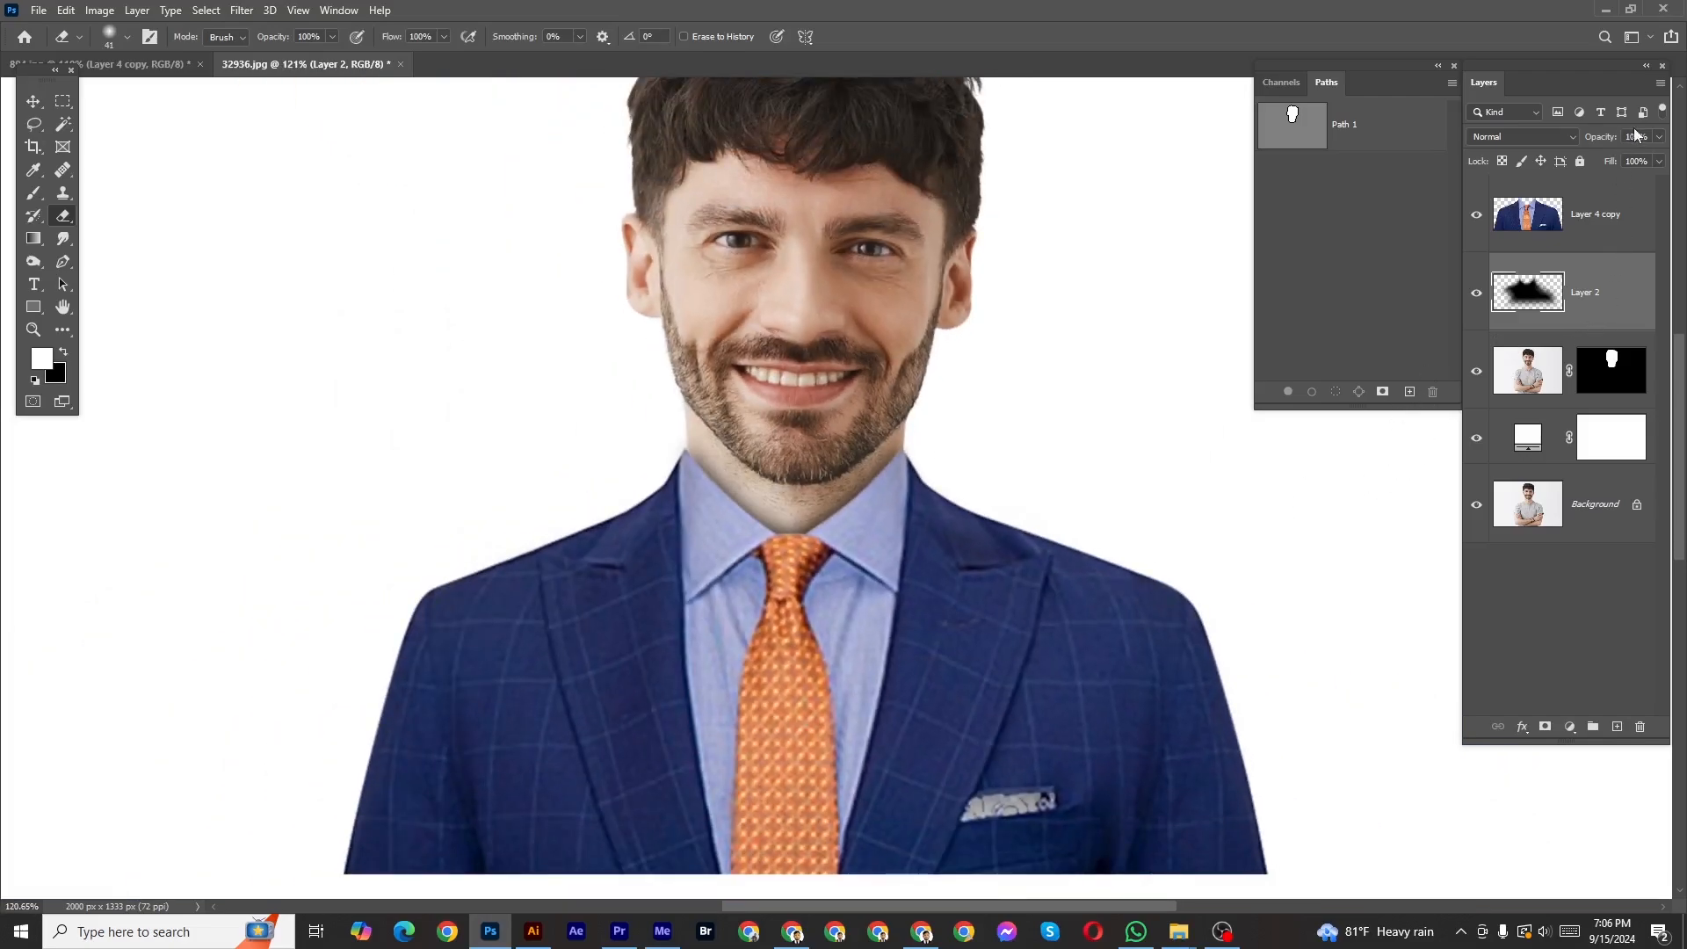
text(30)
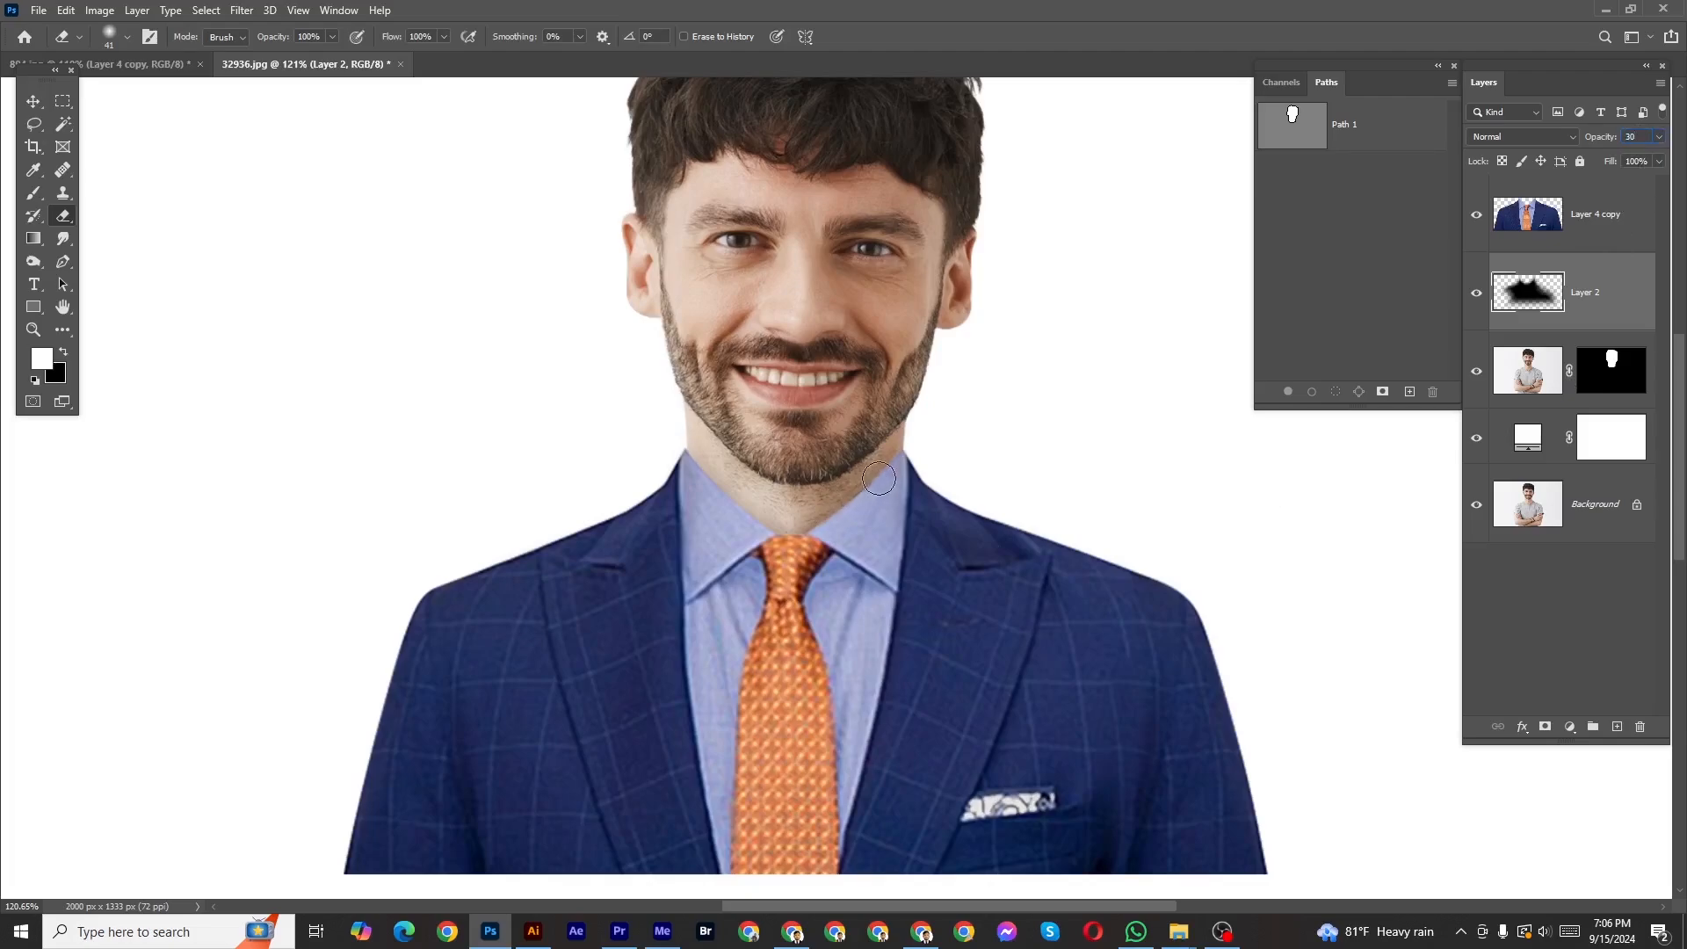
click(1539, 584)
scroll(959, 492, down, 8)
Crop the image to a 2 × 2 in square at 300 px/in, framed around the head and upper shoulders.
key(c)
key(v)
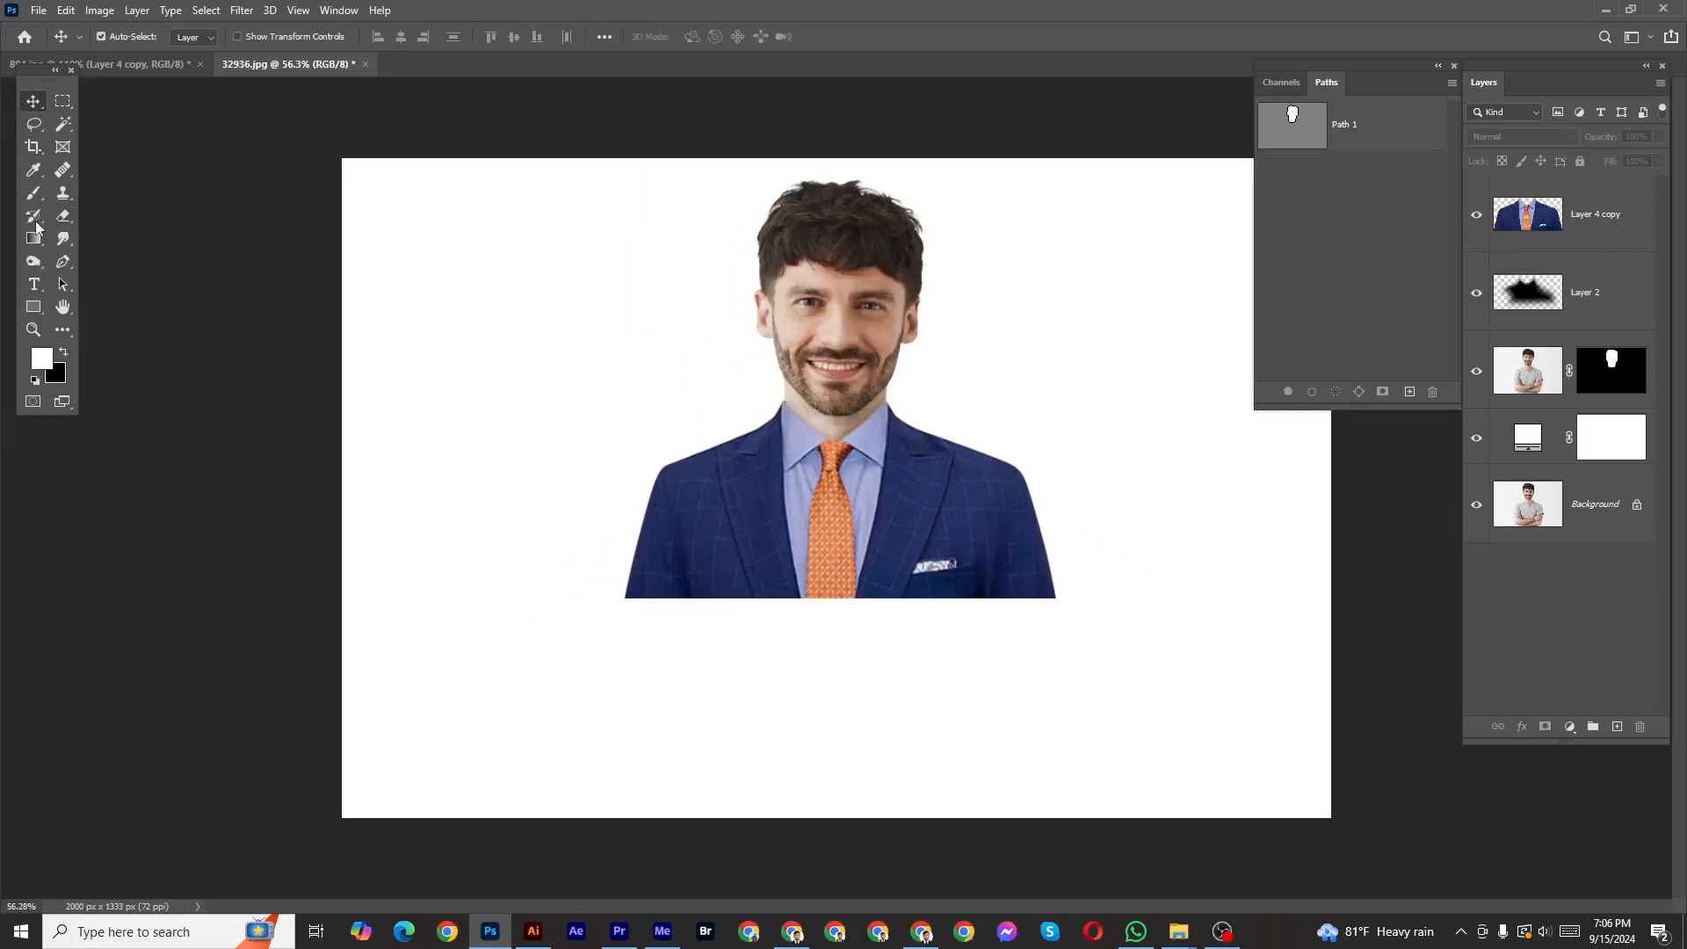
right_click(36, 156)
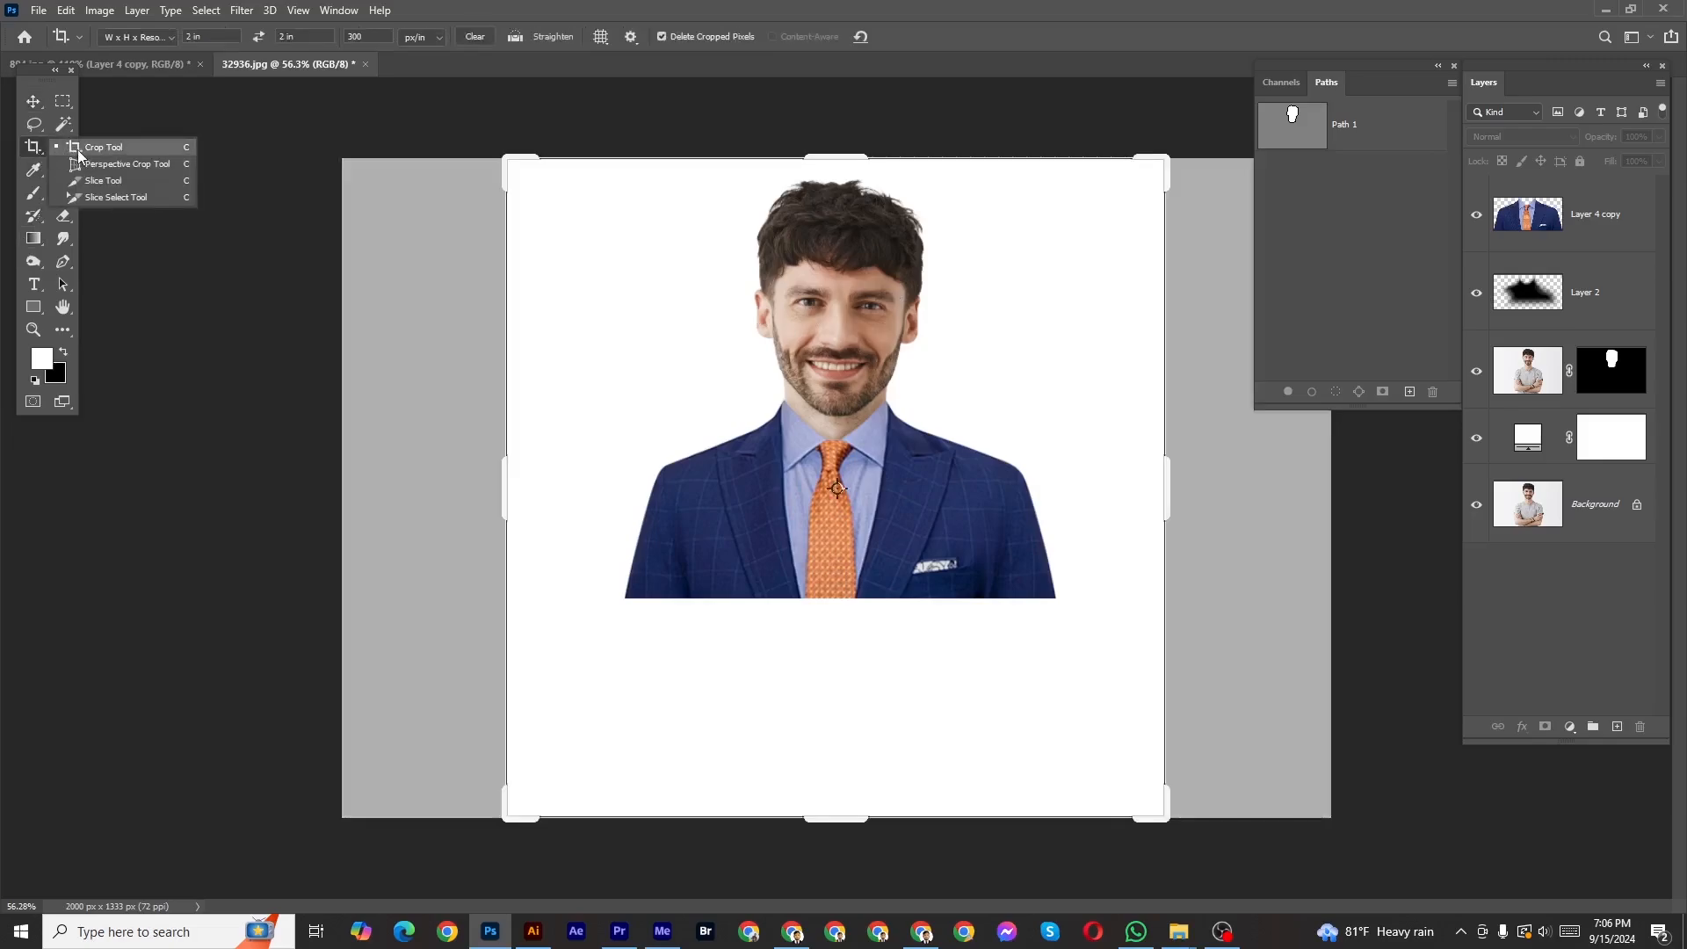
click(106, 151)
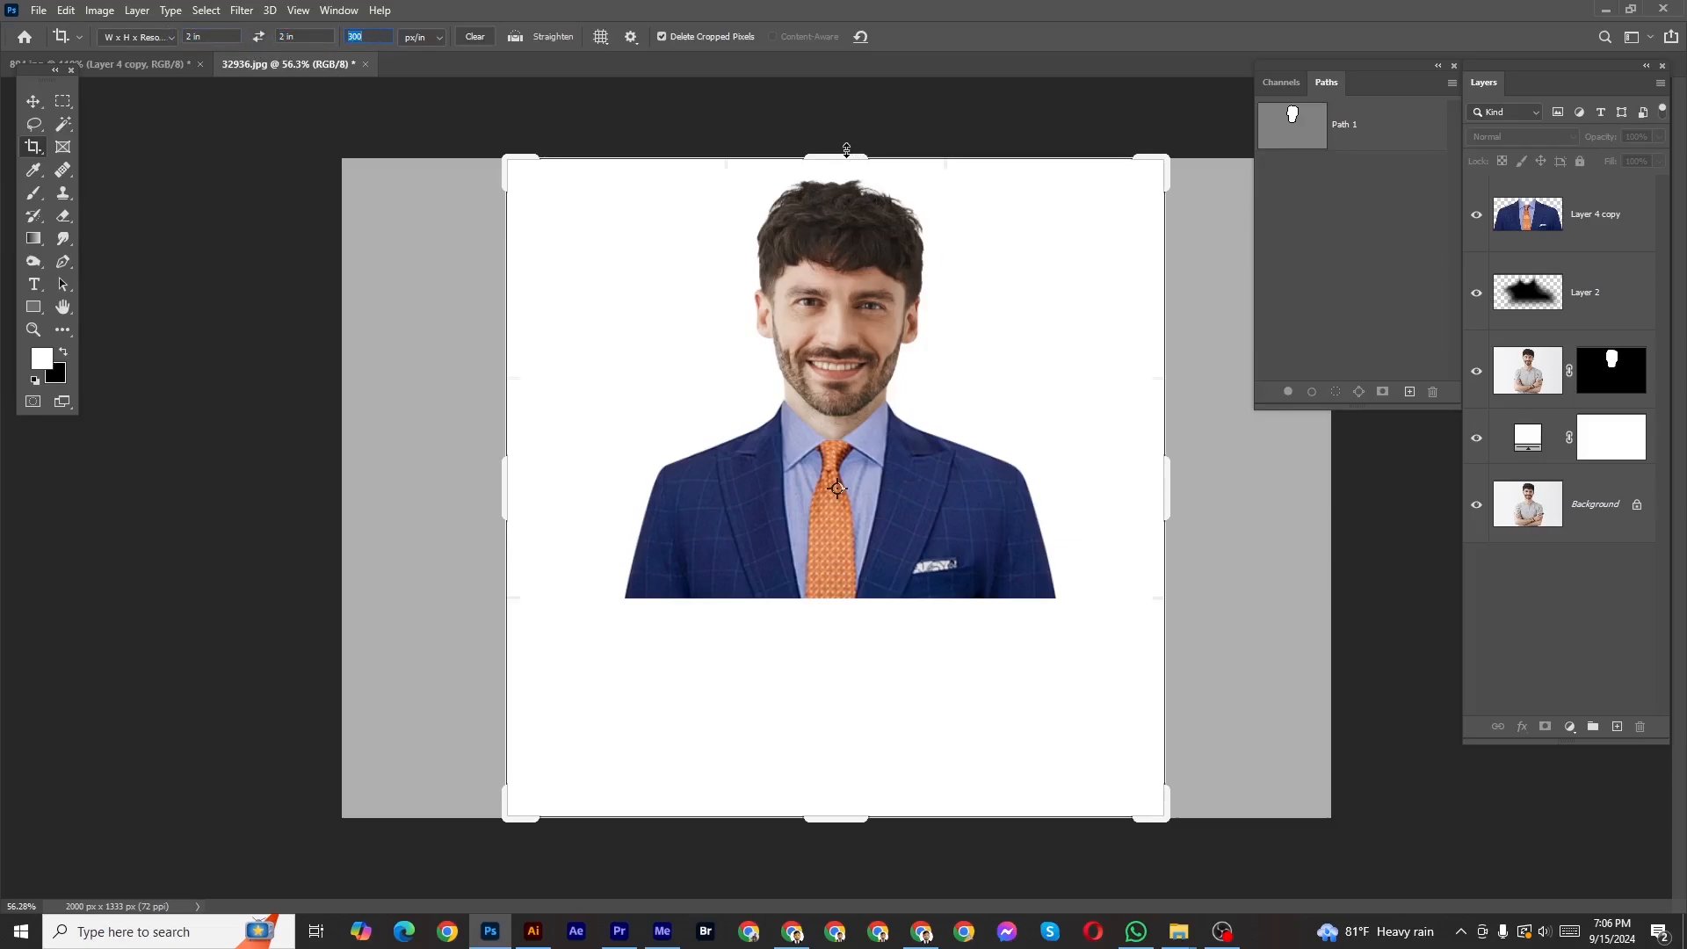
drag(846, 149, 866, 608)
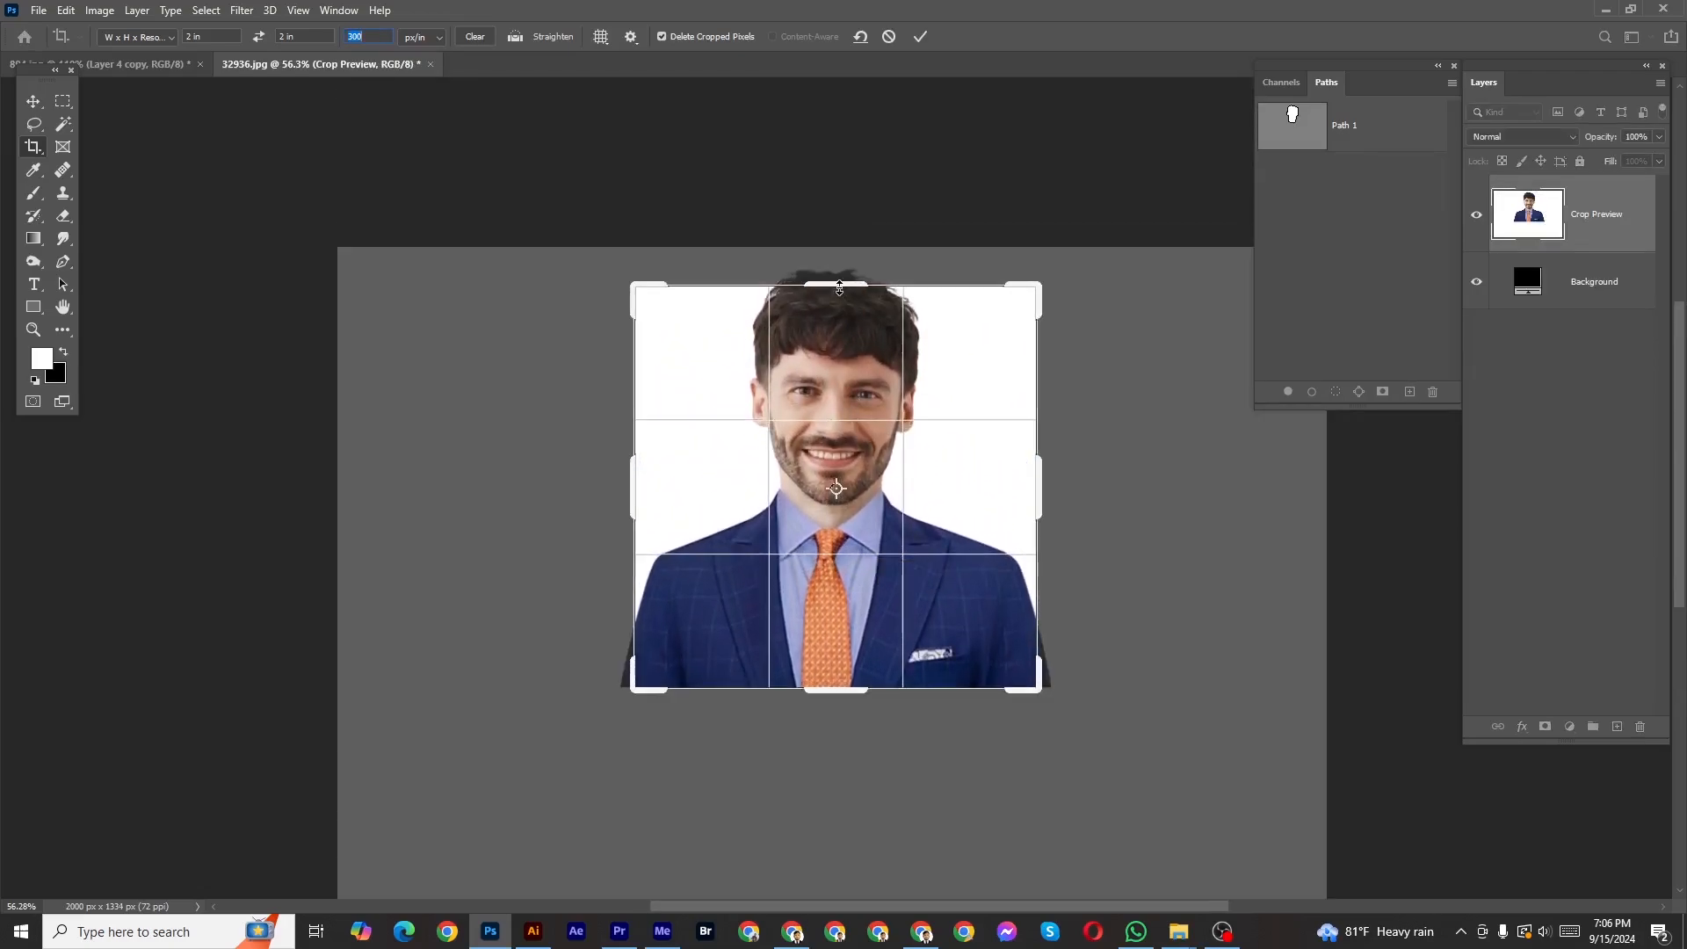
drag(839, 287, 840, 263)
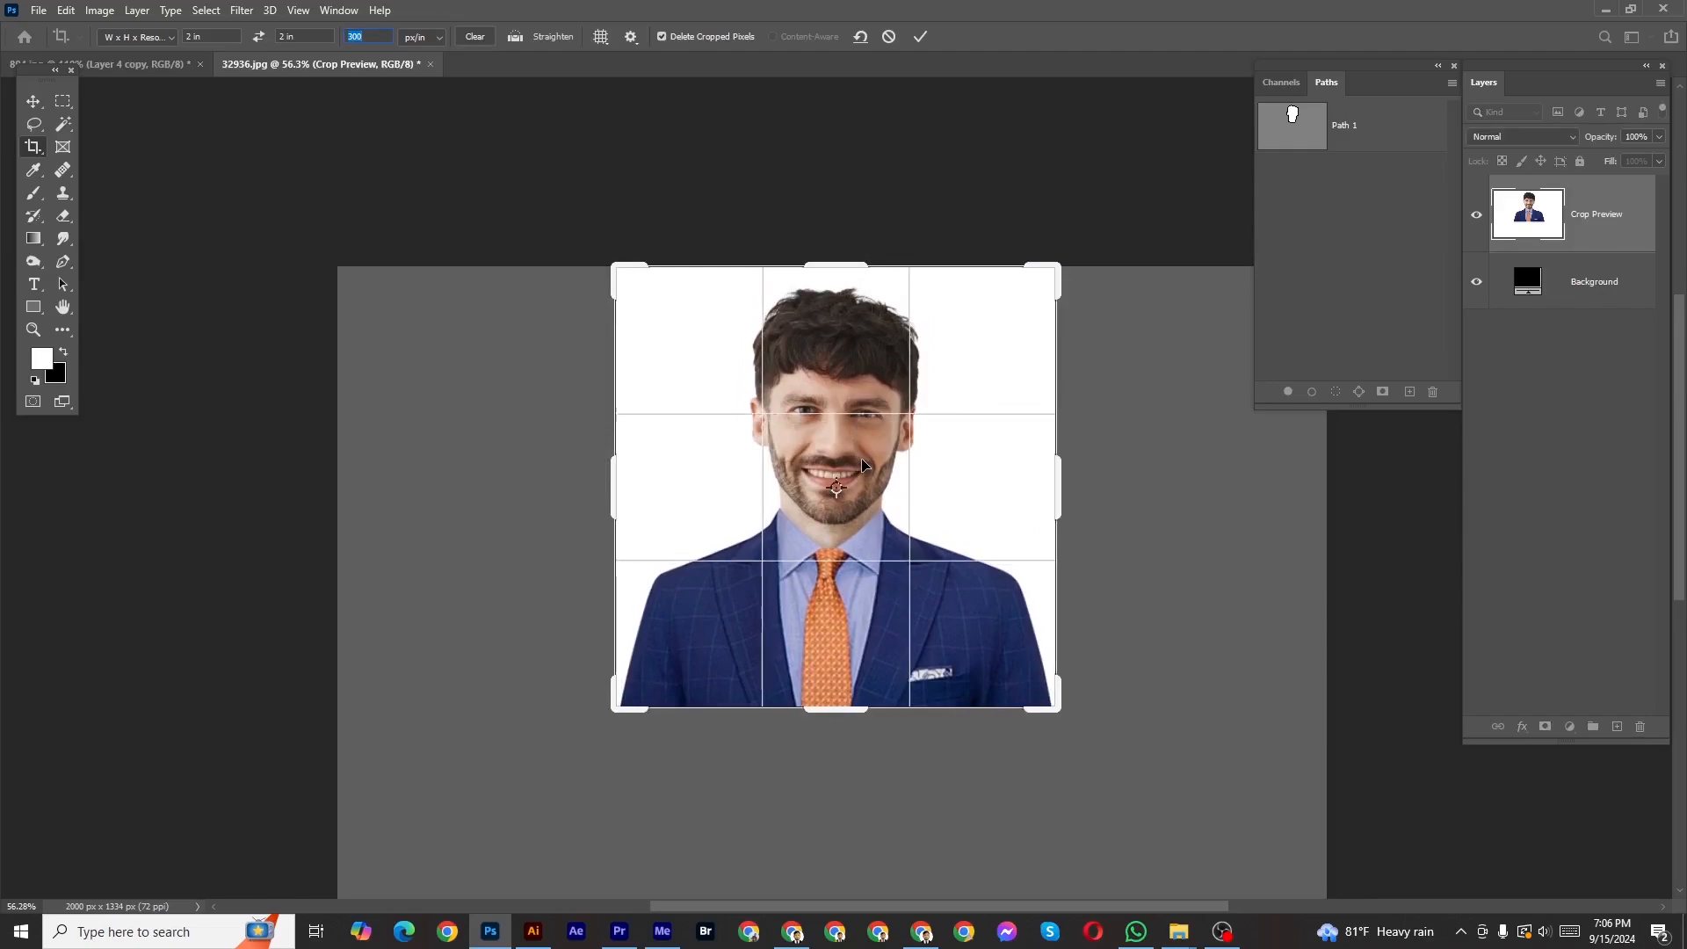
drag(839, 706, 847, 651)
key(Return)
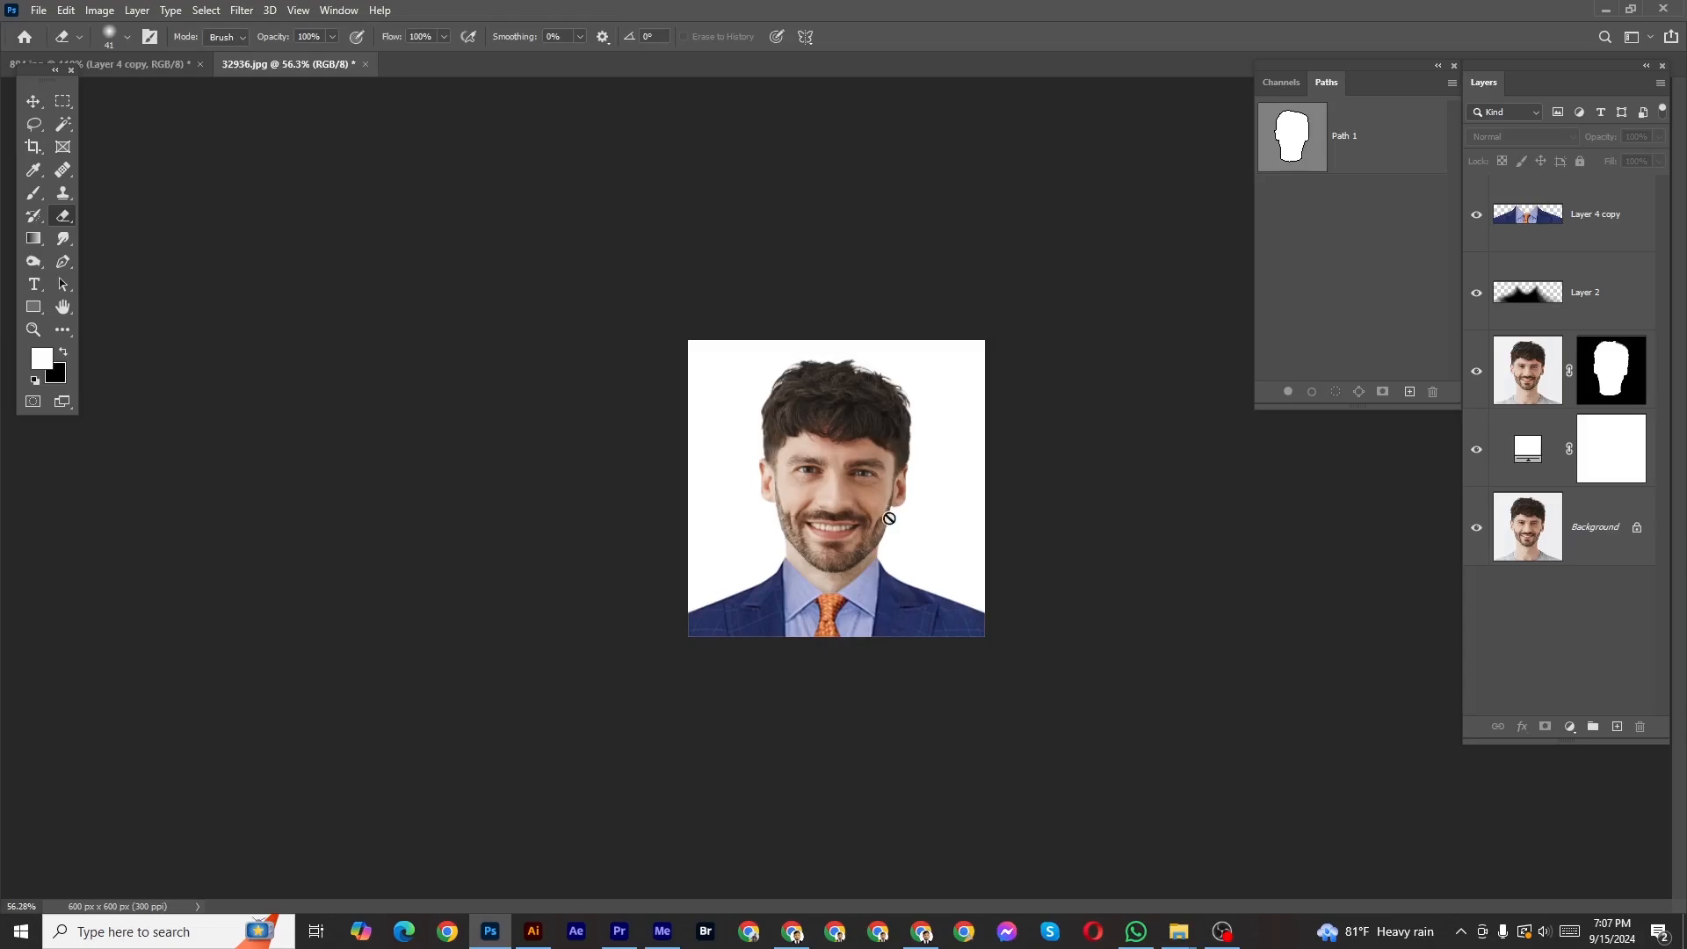
key(ctrl+0)
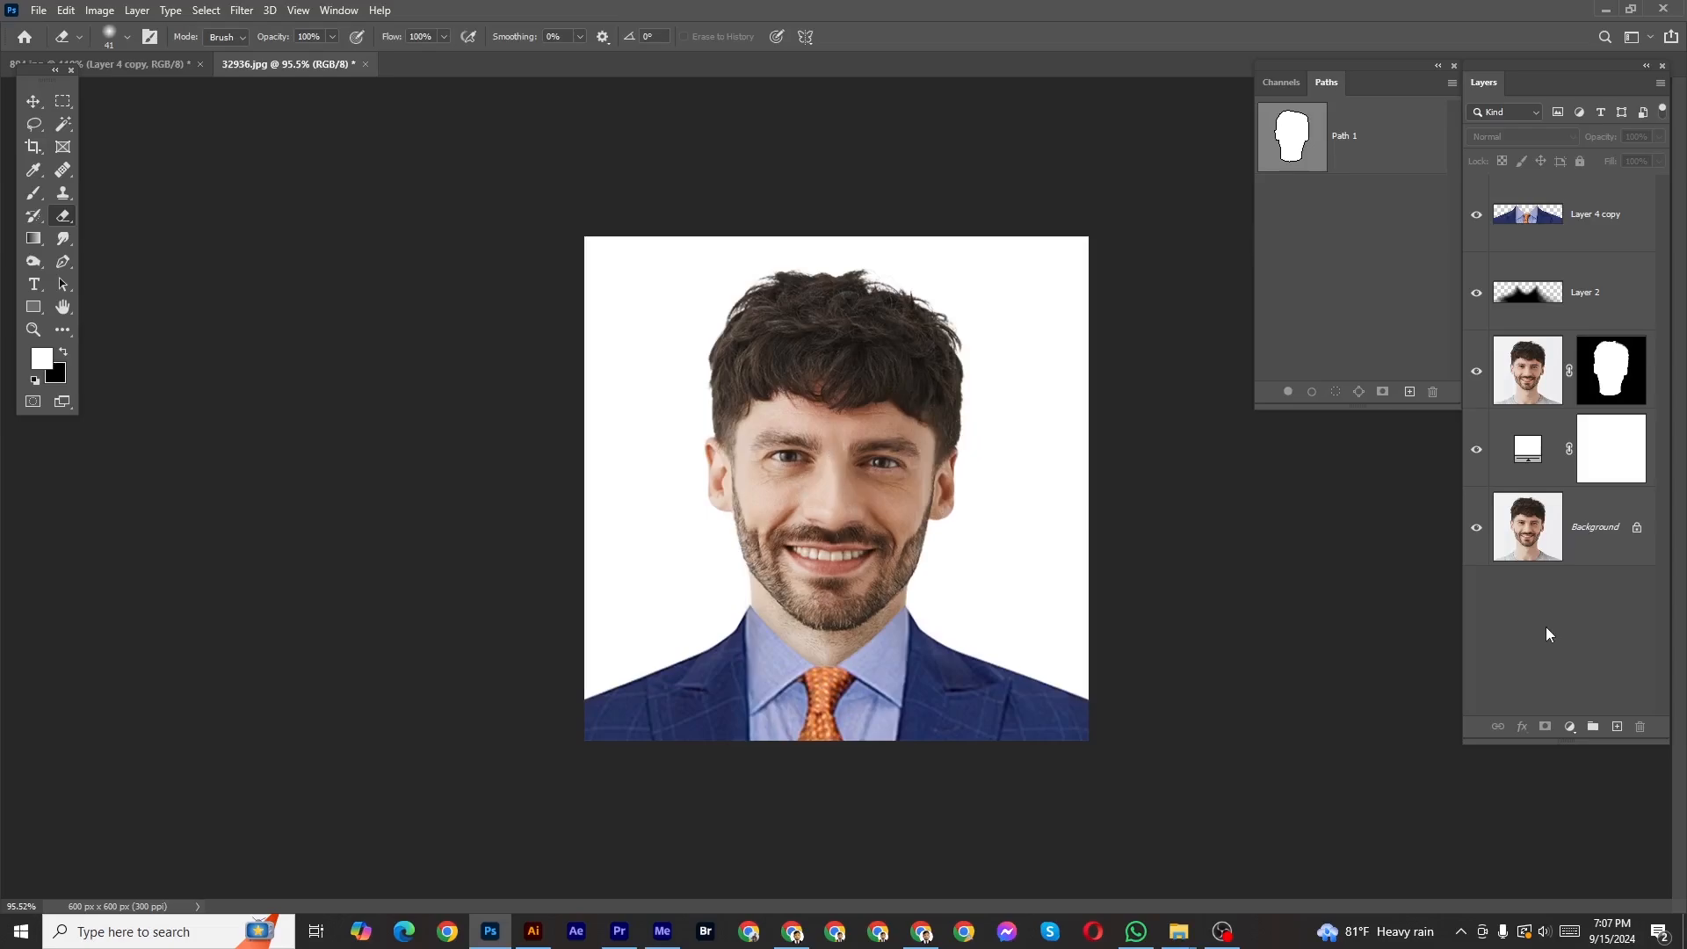
Create a new 10 × 12 in RGB document at 300 pixels/inch with a white background.
key(ctrl+n)
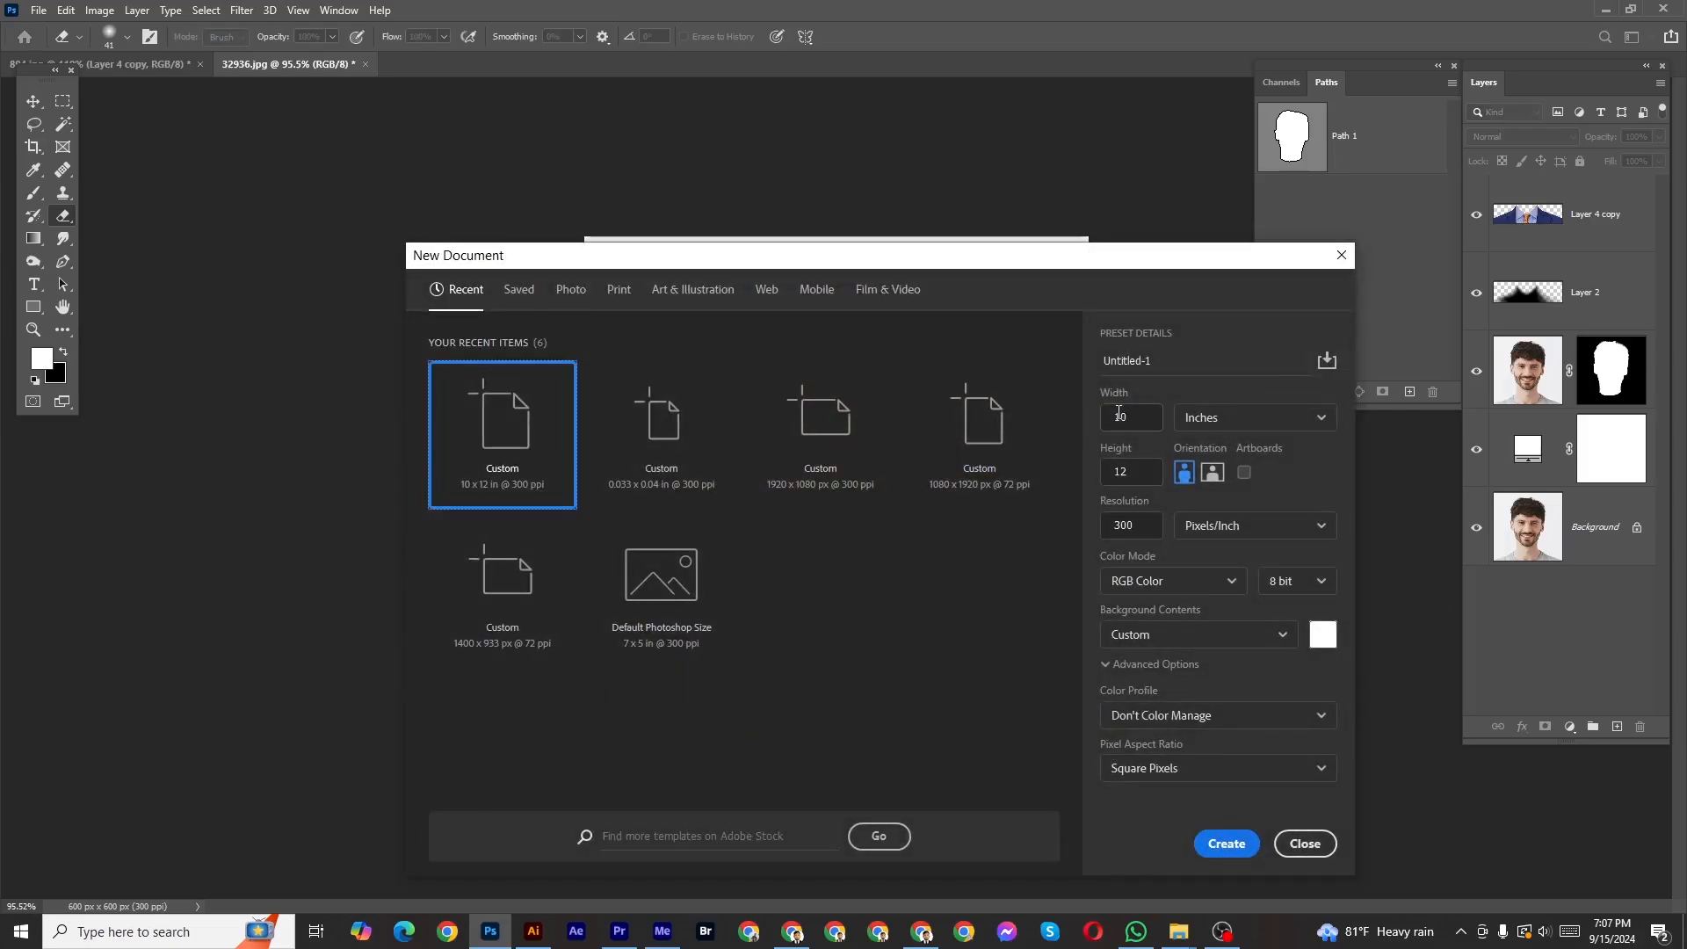
click(1136, 471)
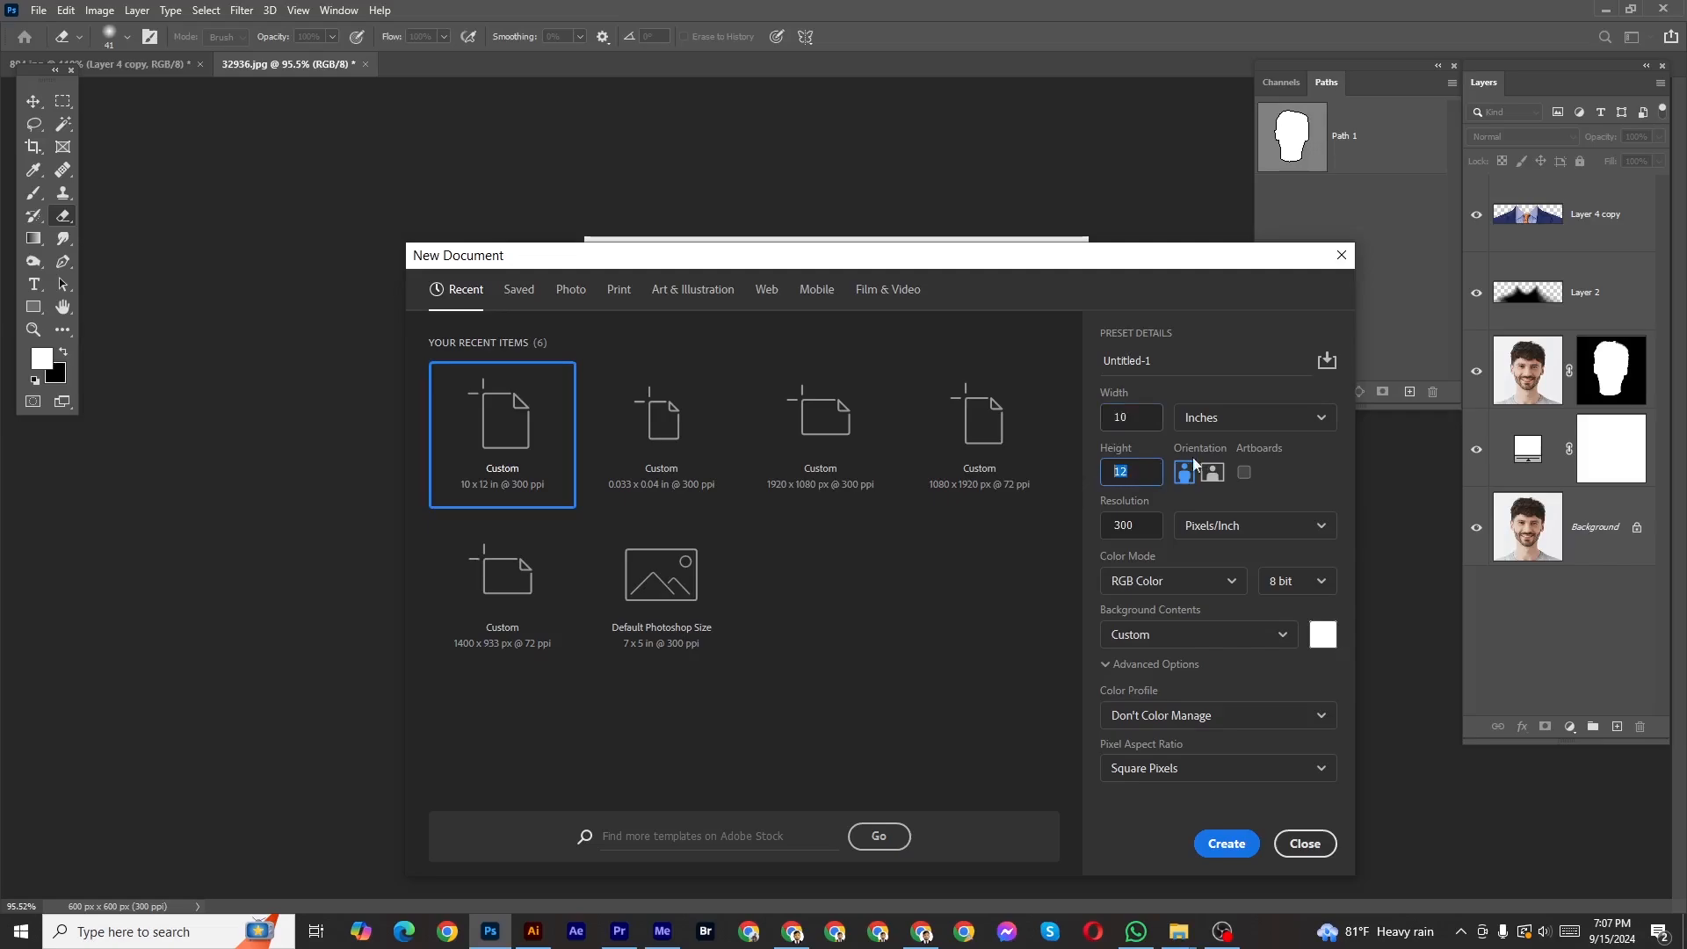
click(1225, 842)
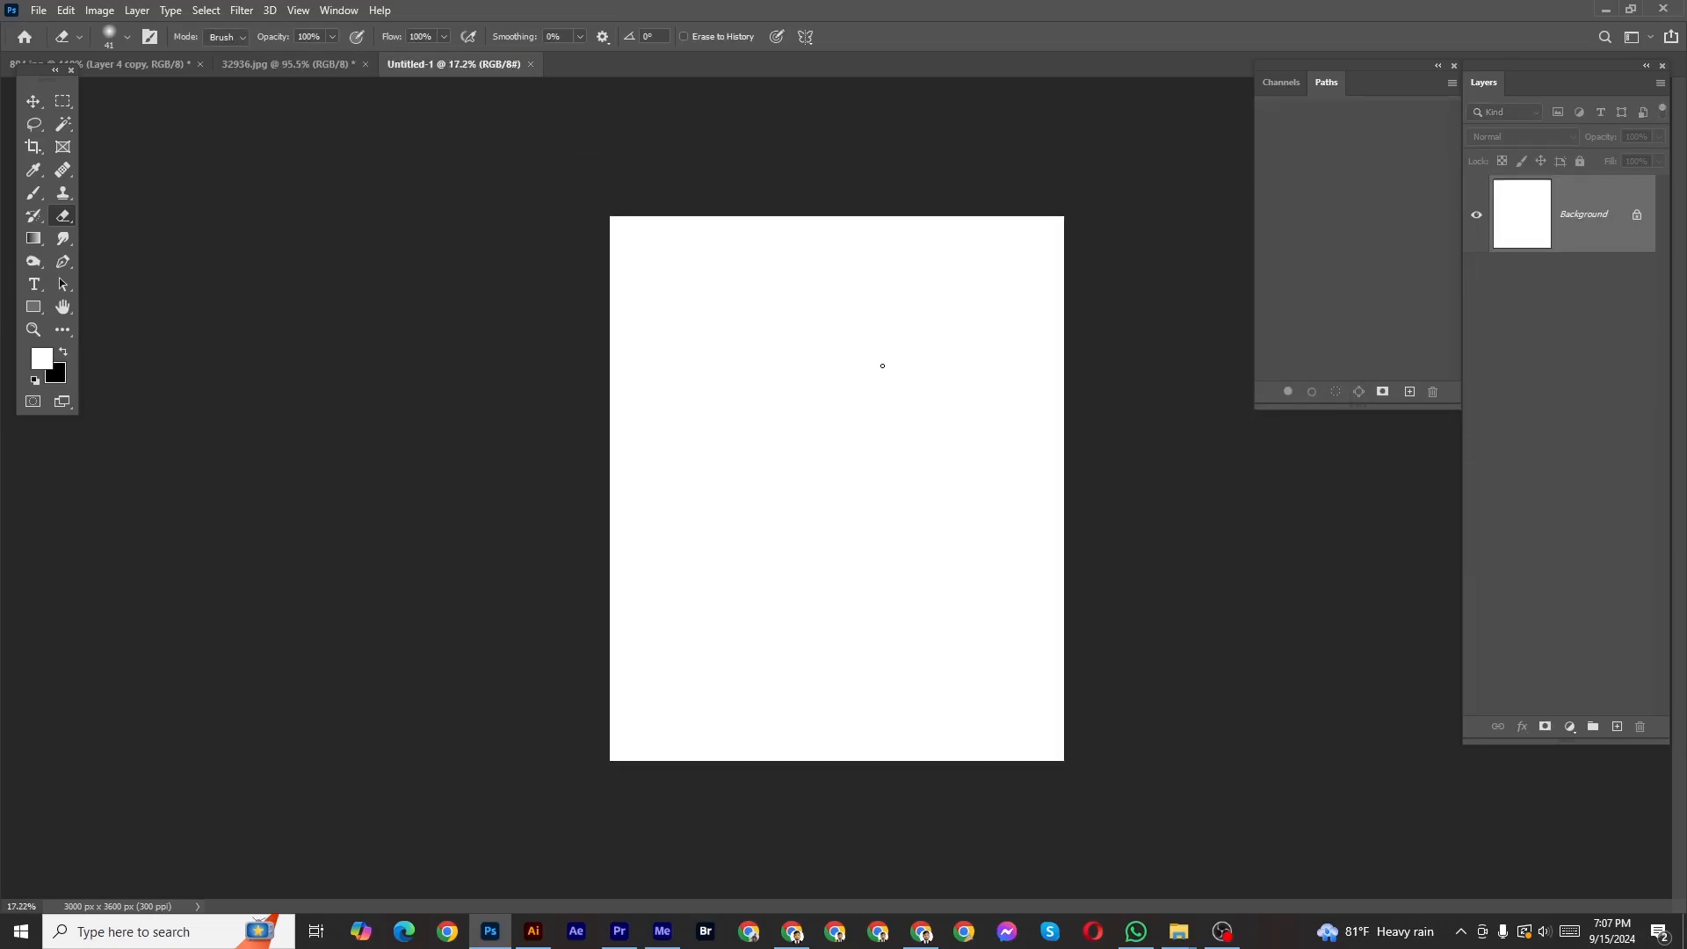
Merge all layers of 32936.jpg into one and duplicate the merged portrait layer.
click(303, 62)
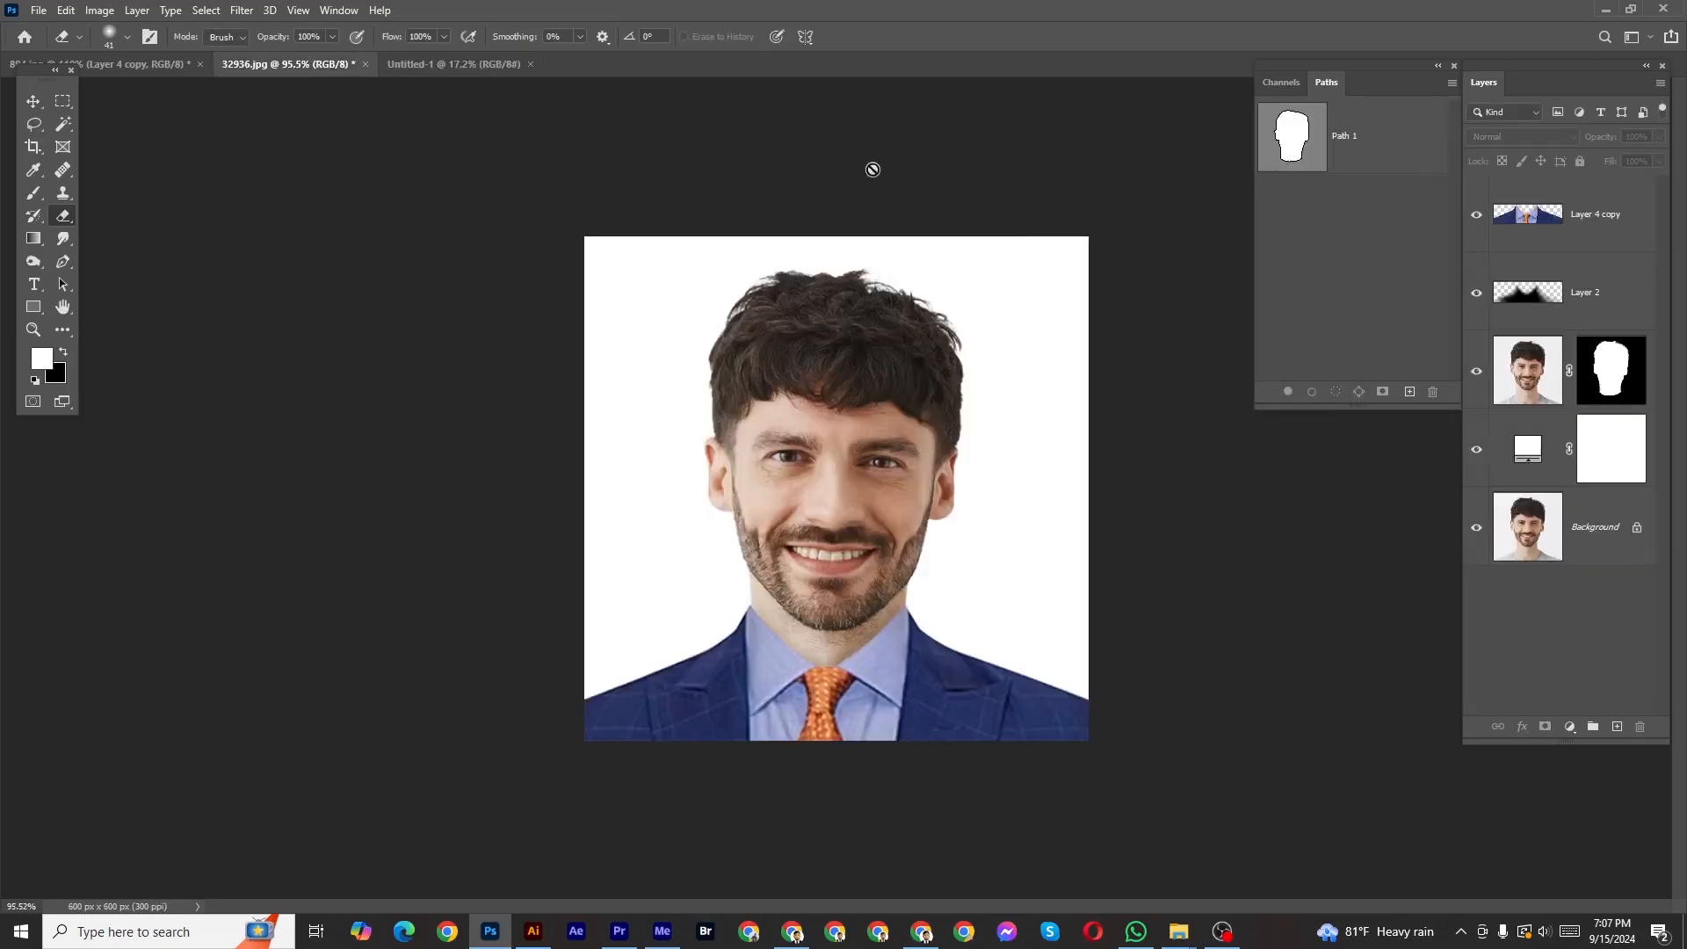
click(1573, 222)
shift+click(1594, 525)
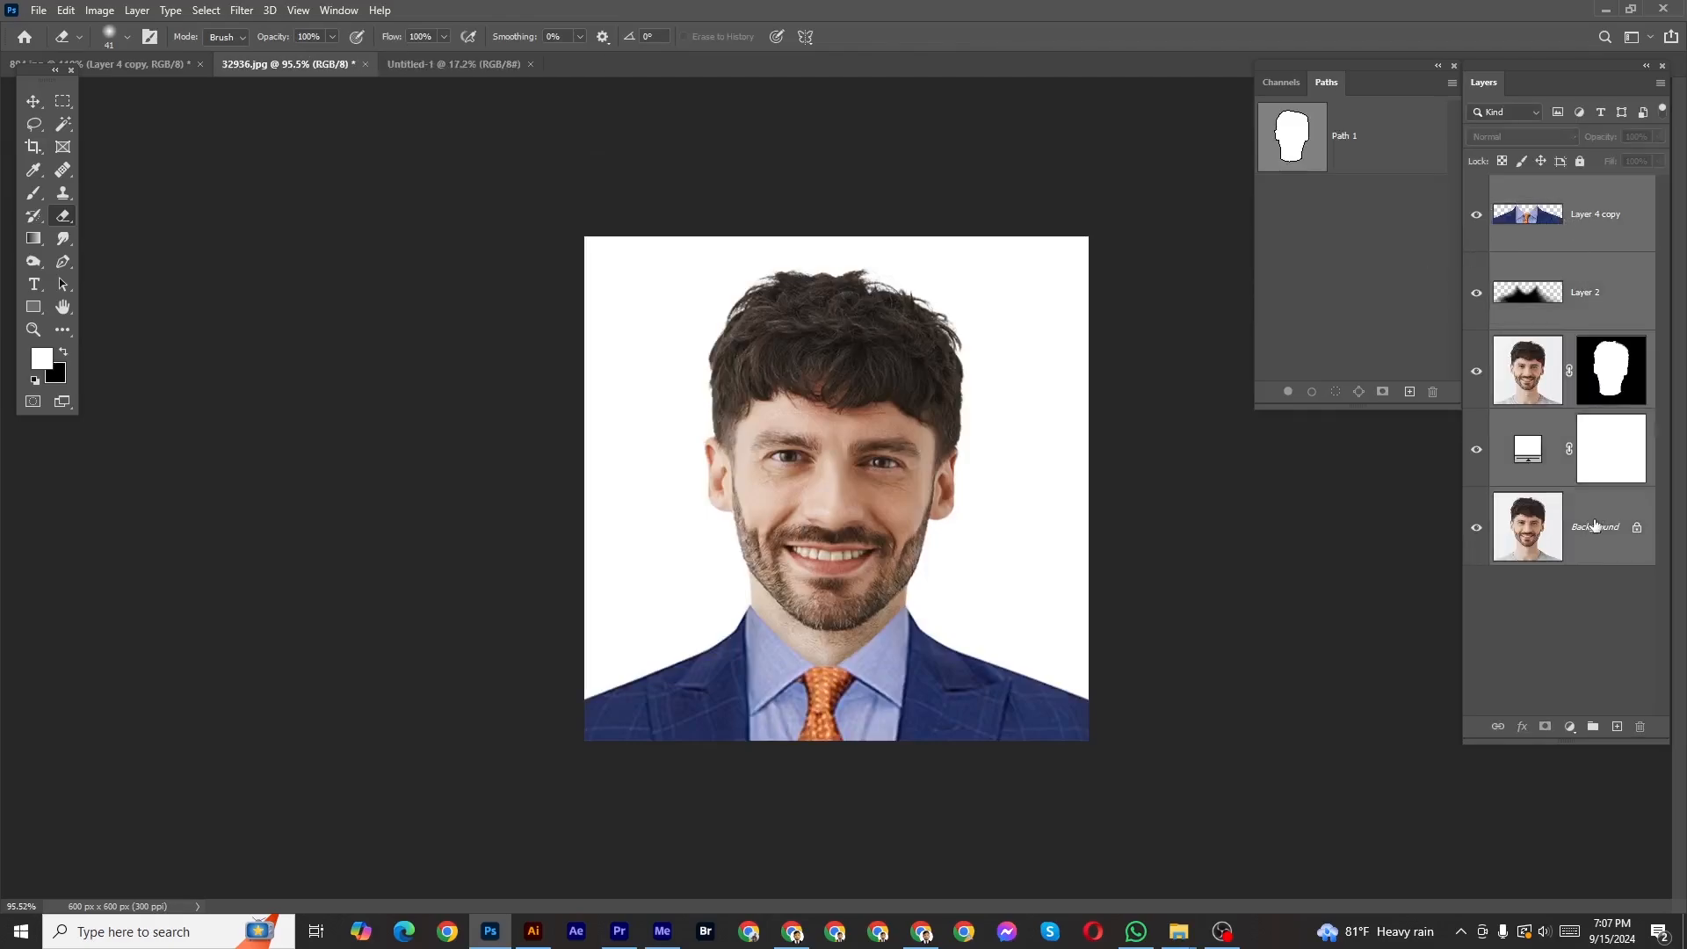
key(ctrl+e)
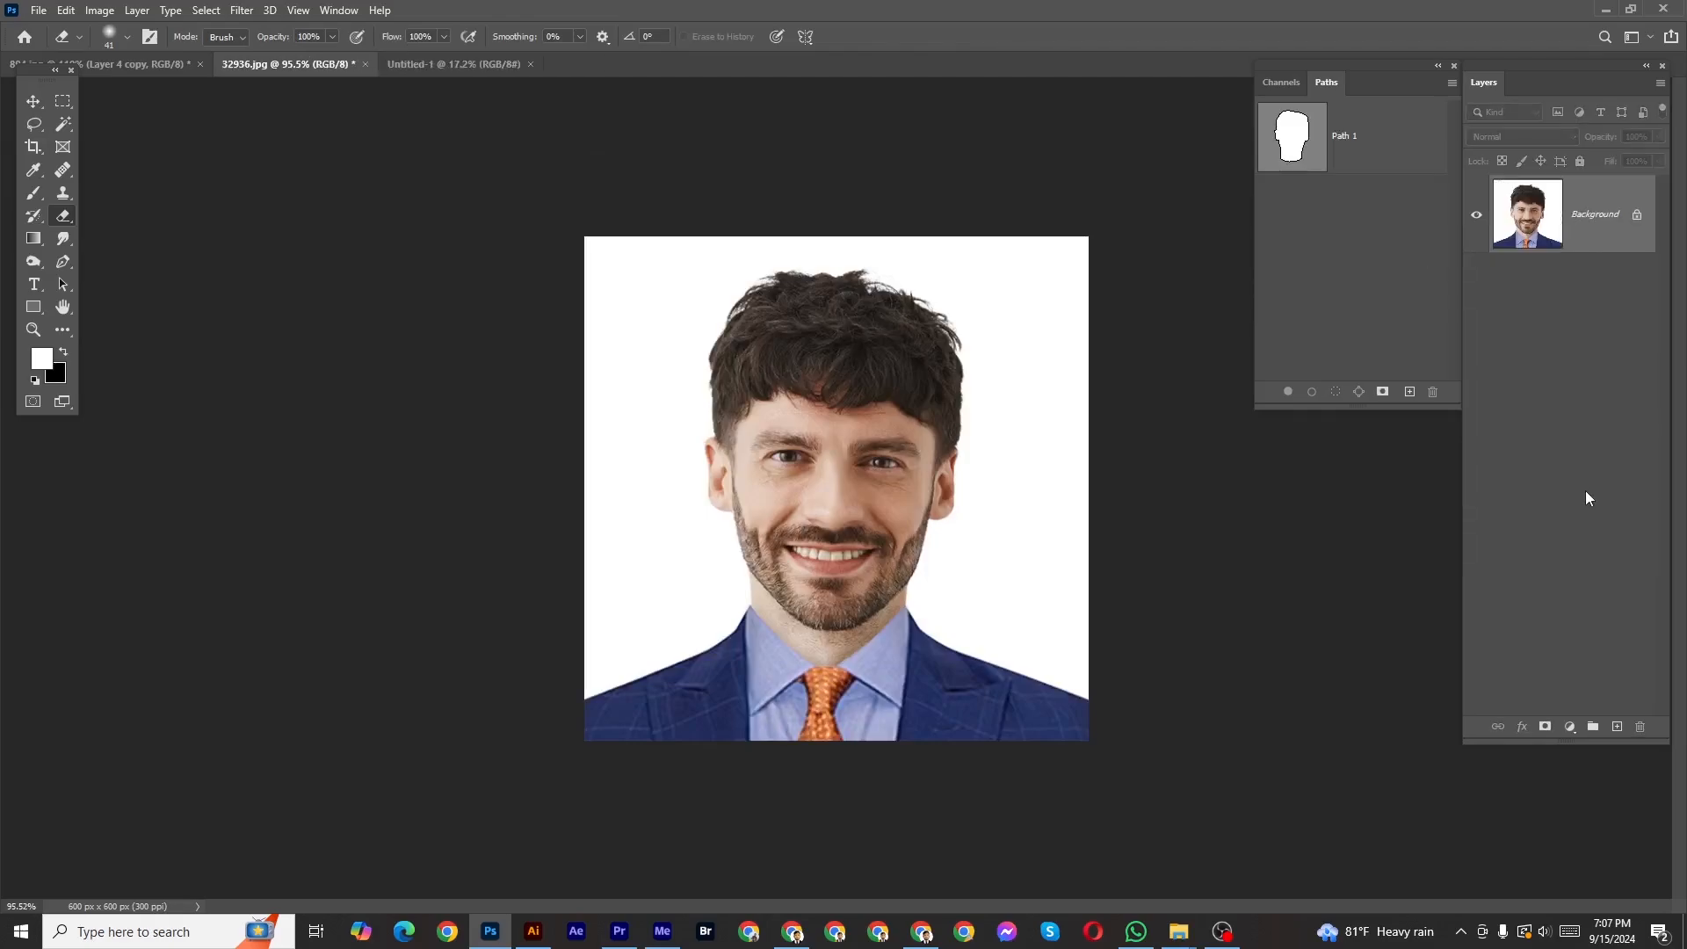
key(ctrl+j)
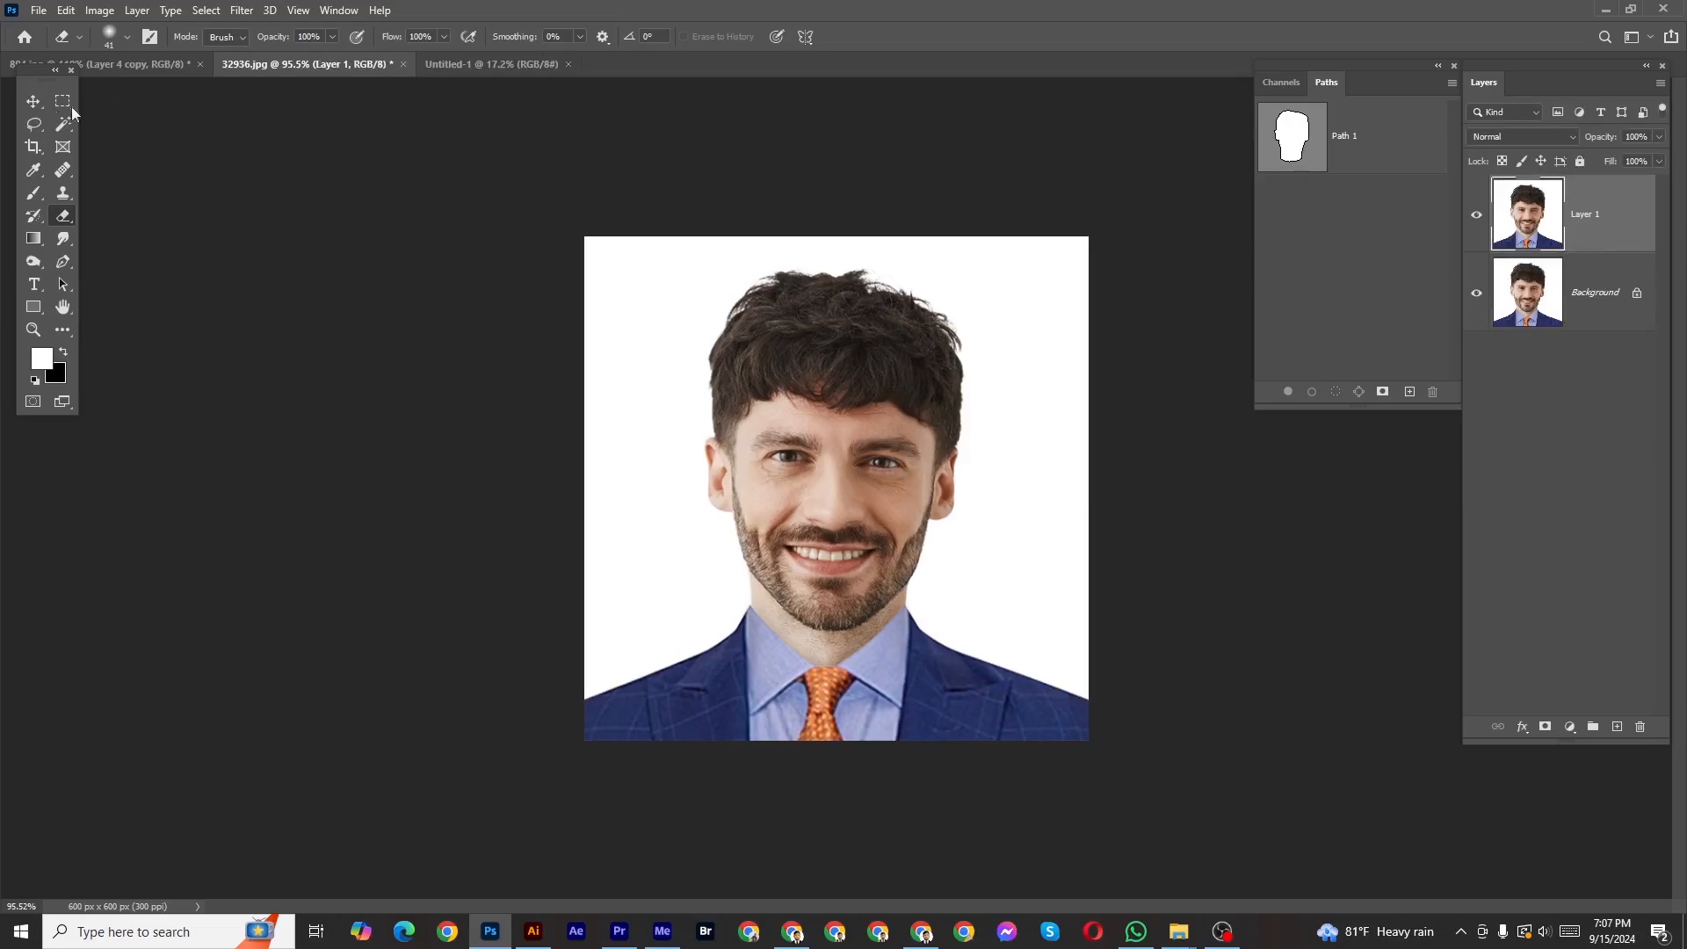
Copy the duplicated portrait layer into the Untitled-1 document, placing it in the page's upper-left area.
click(33, 101)
drag(850, 496, 751, 350)
scroll(777, 351, up, 4)
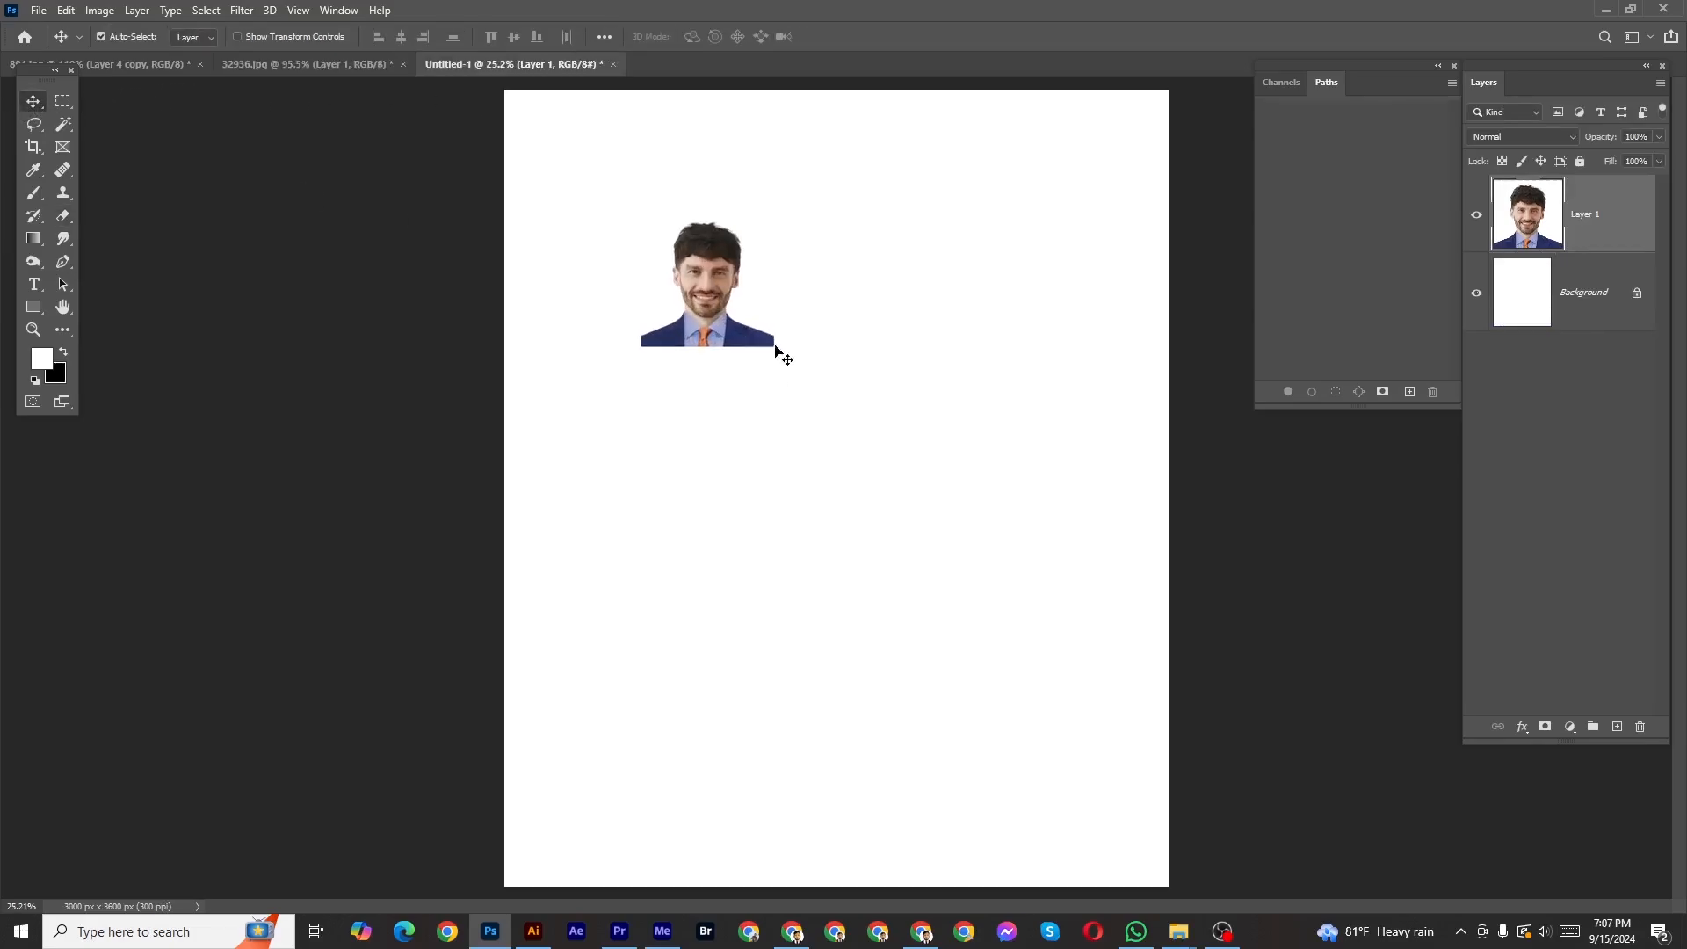
scroll(778, 353, down, 2)
Stroke the outline of the portrait on Layer 1 with a 2 px black (000000) border placed inside.
ctrl+click(1523, 234)
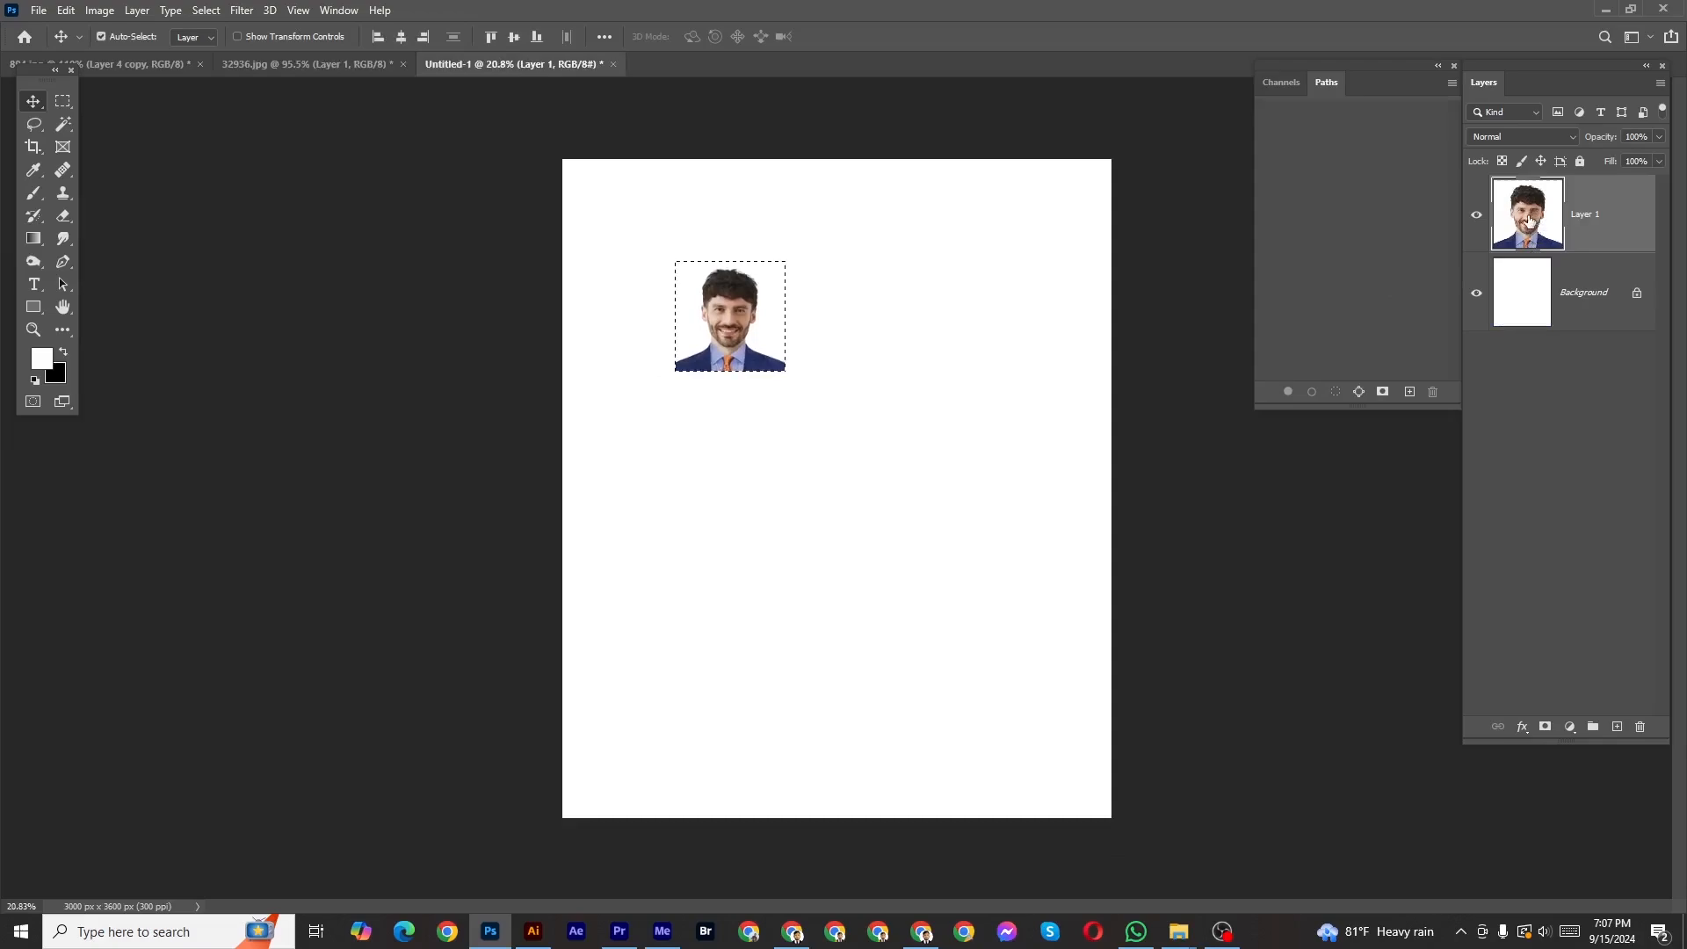
key(alt+e)
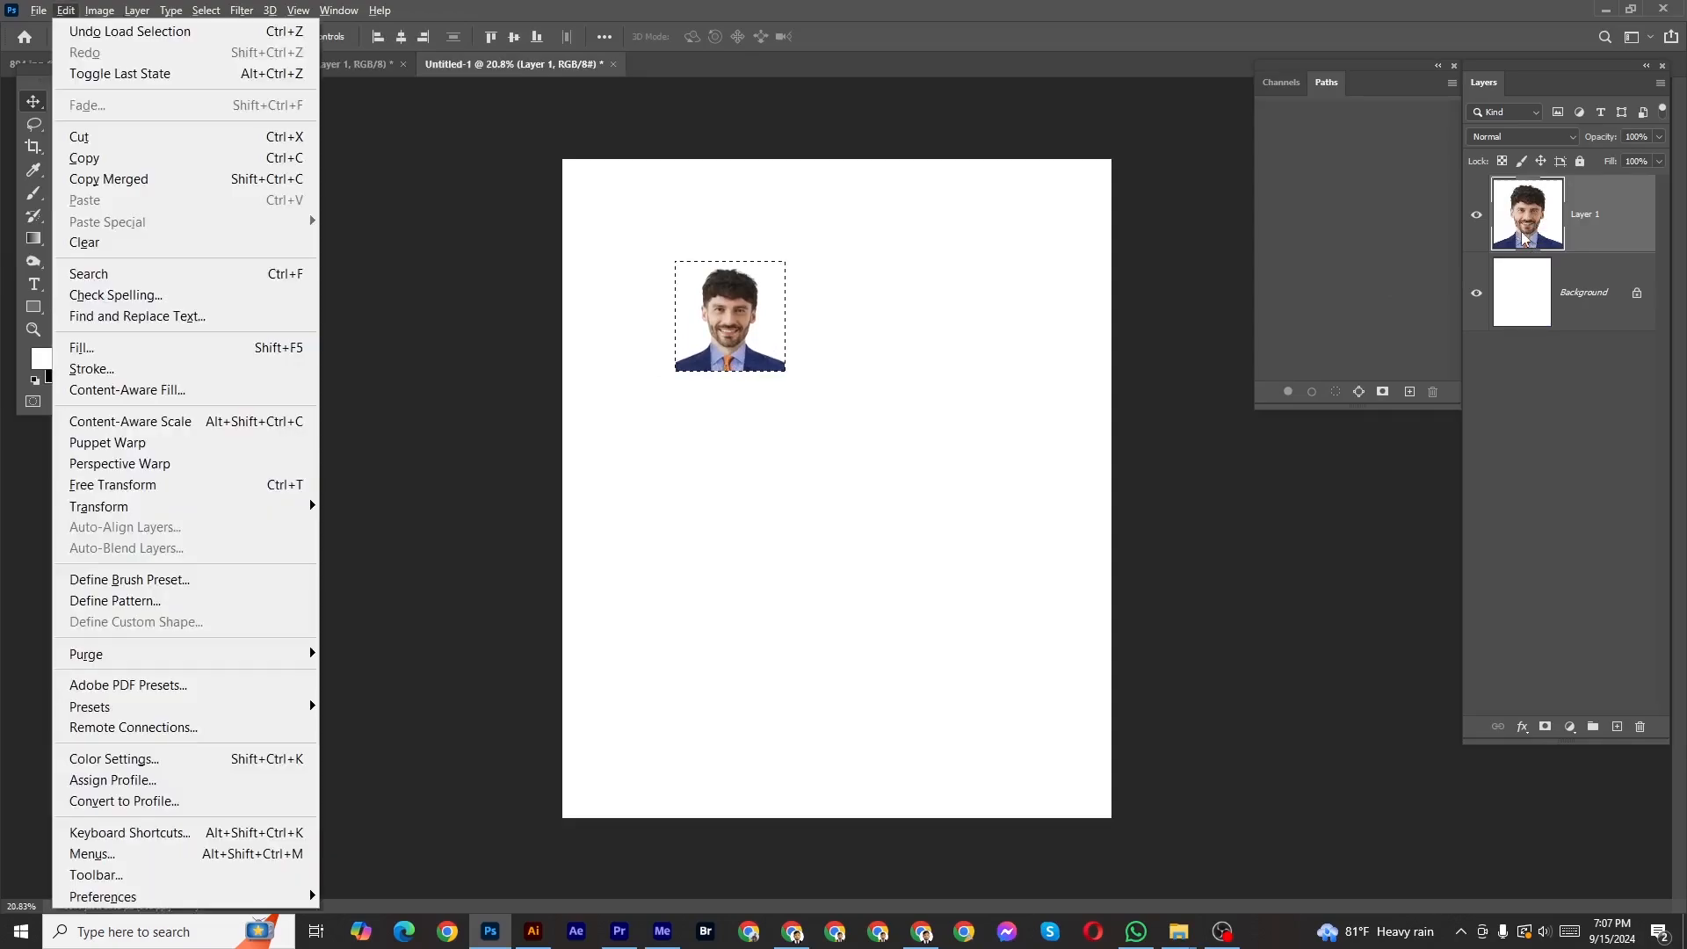
key(s)
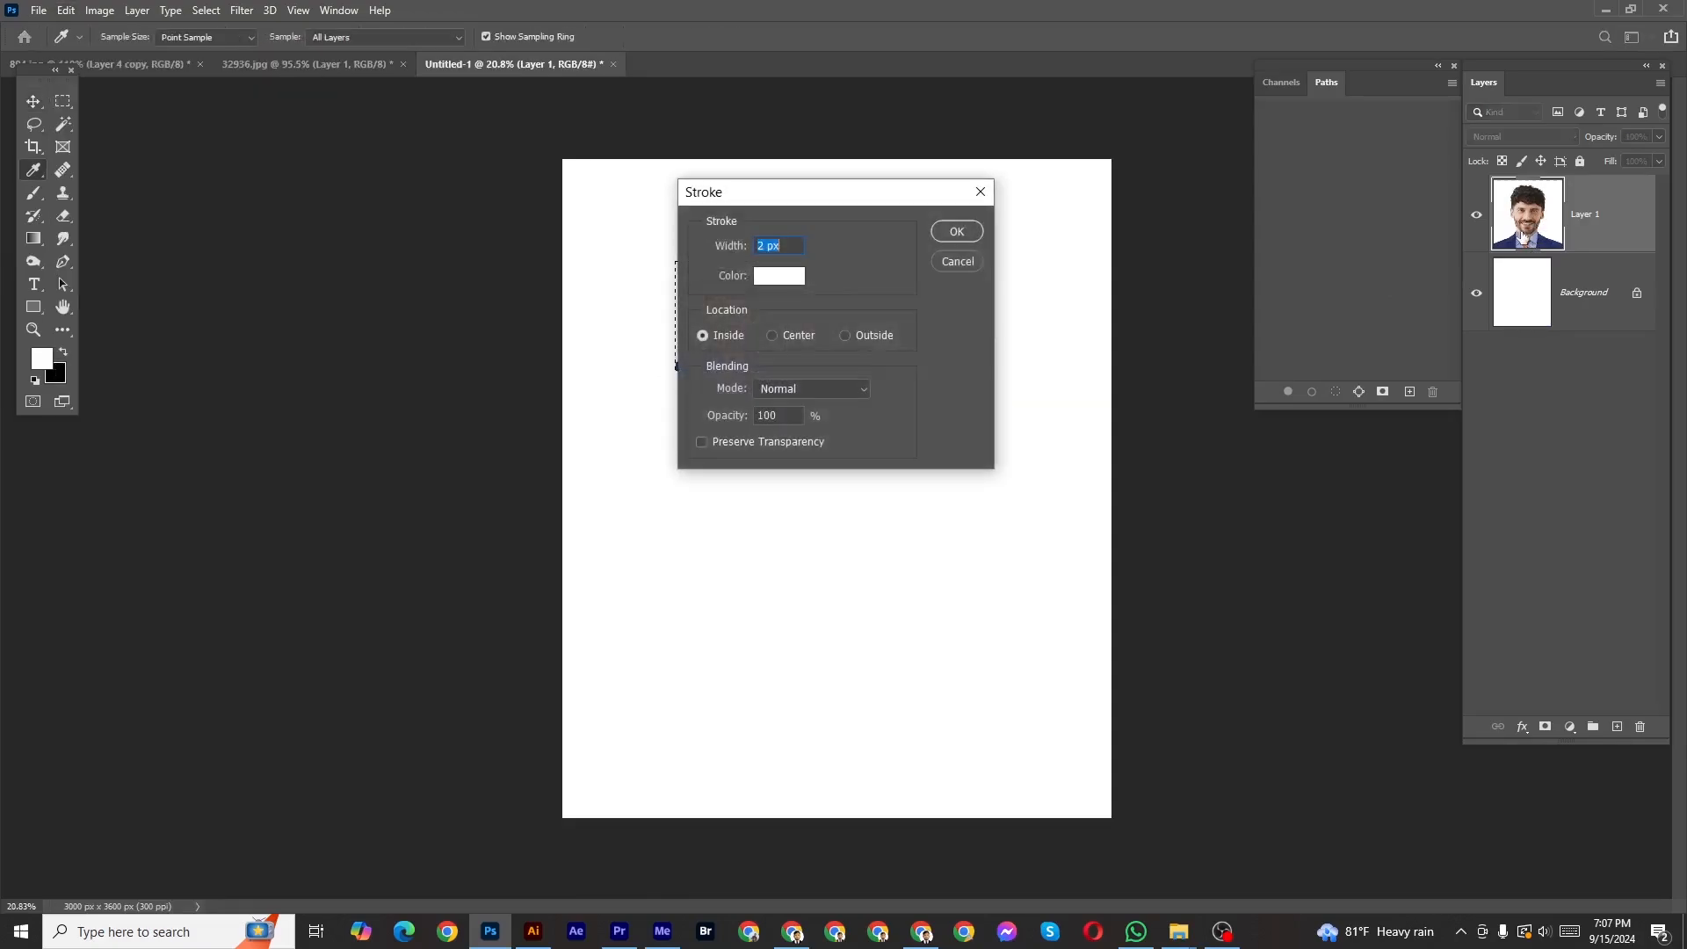
click(774, 276)
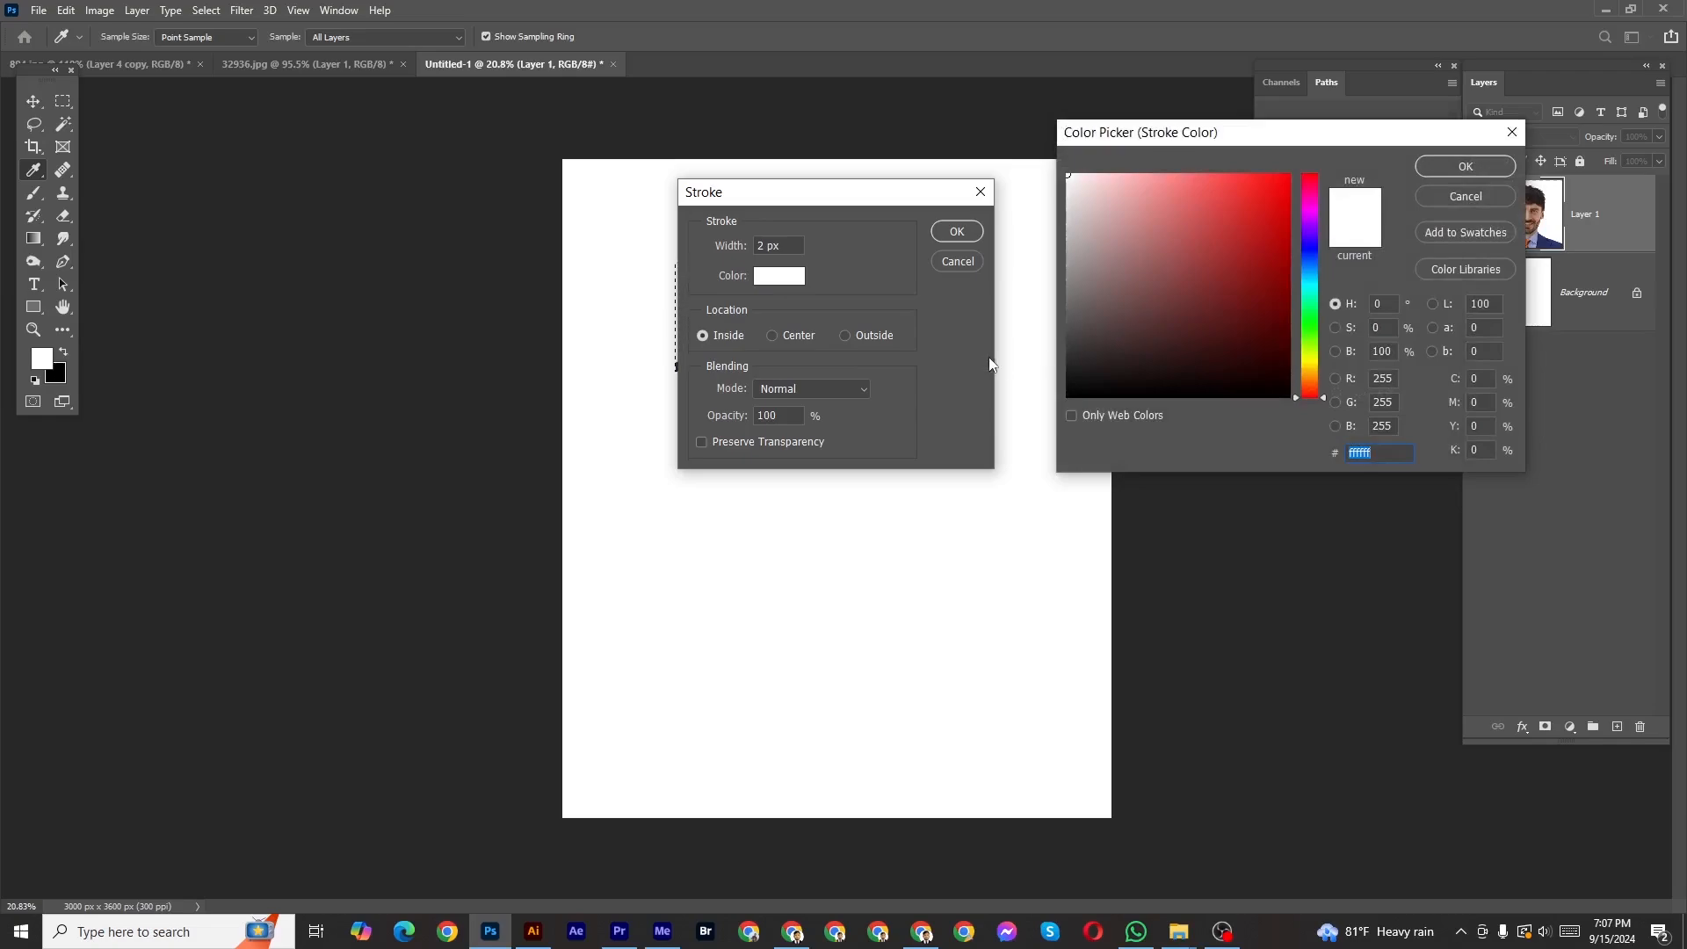
drag(1105, 378, 1019, 449)
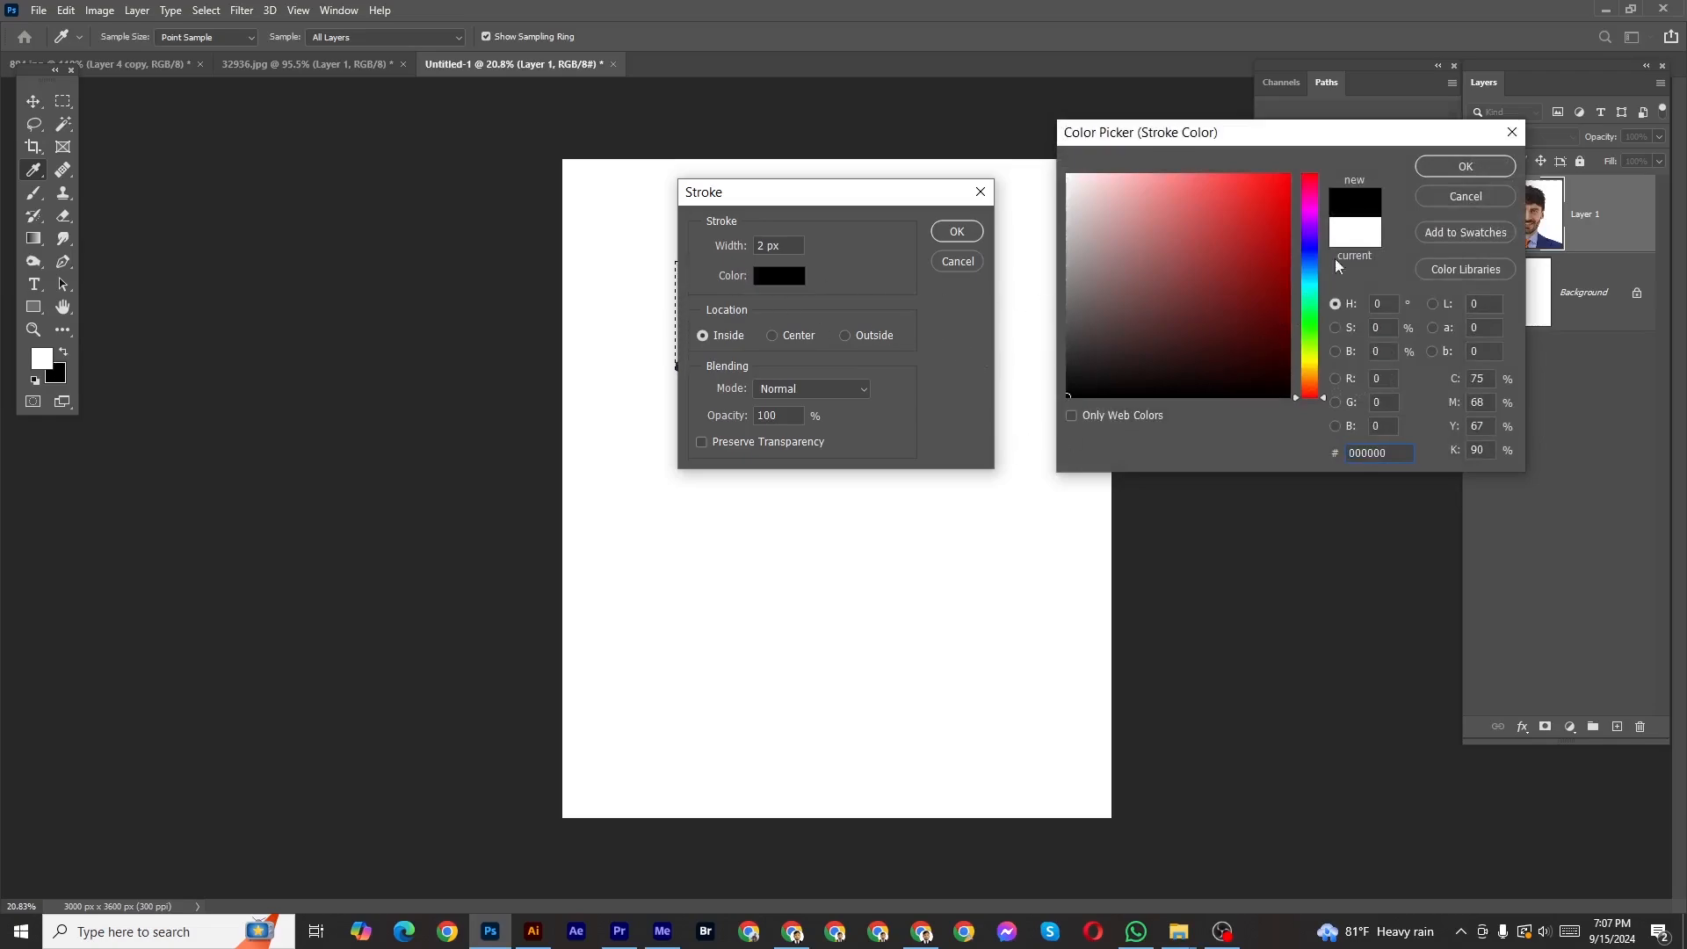
click(1466, 166)
click(957, 232)
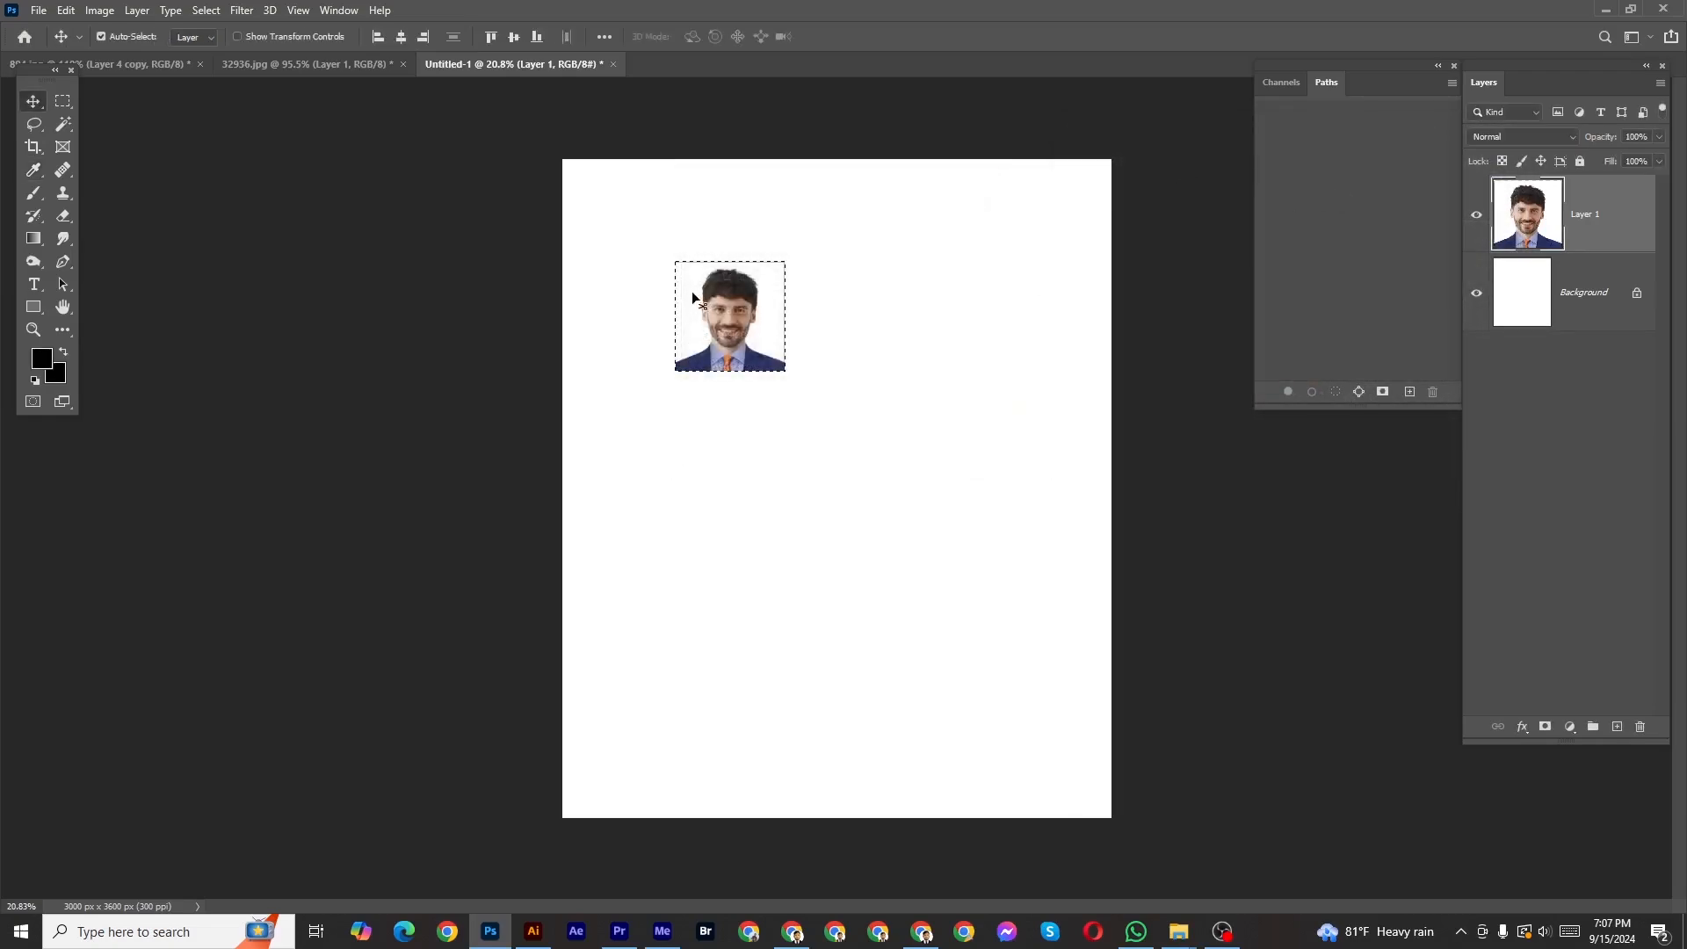
scroll(753, 272, up, 3)
scroll(757, 269, up, 4)
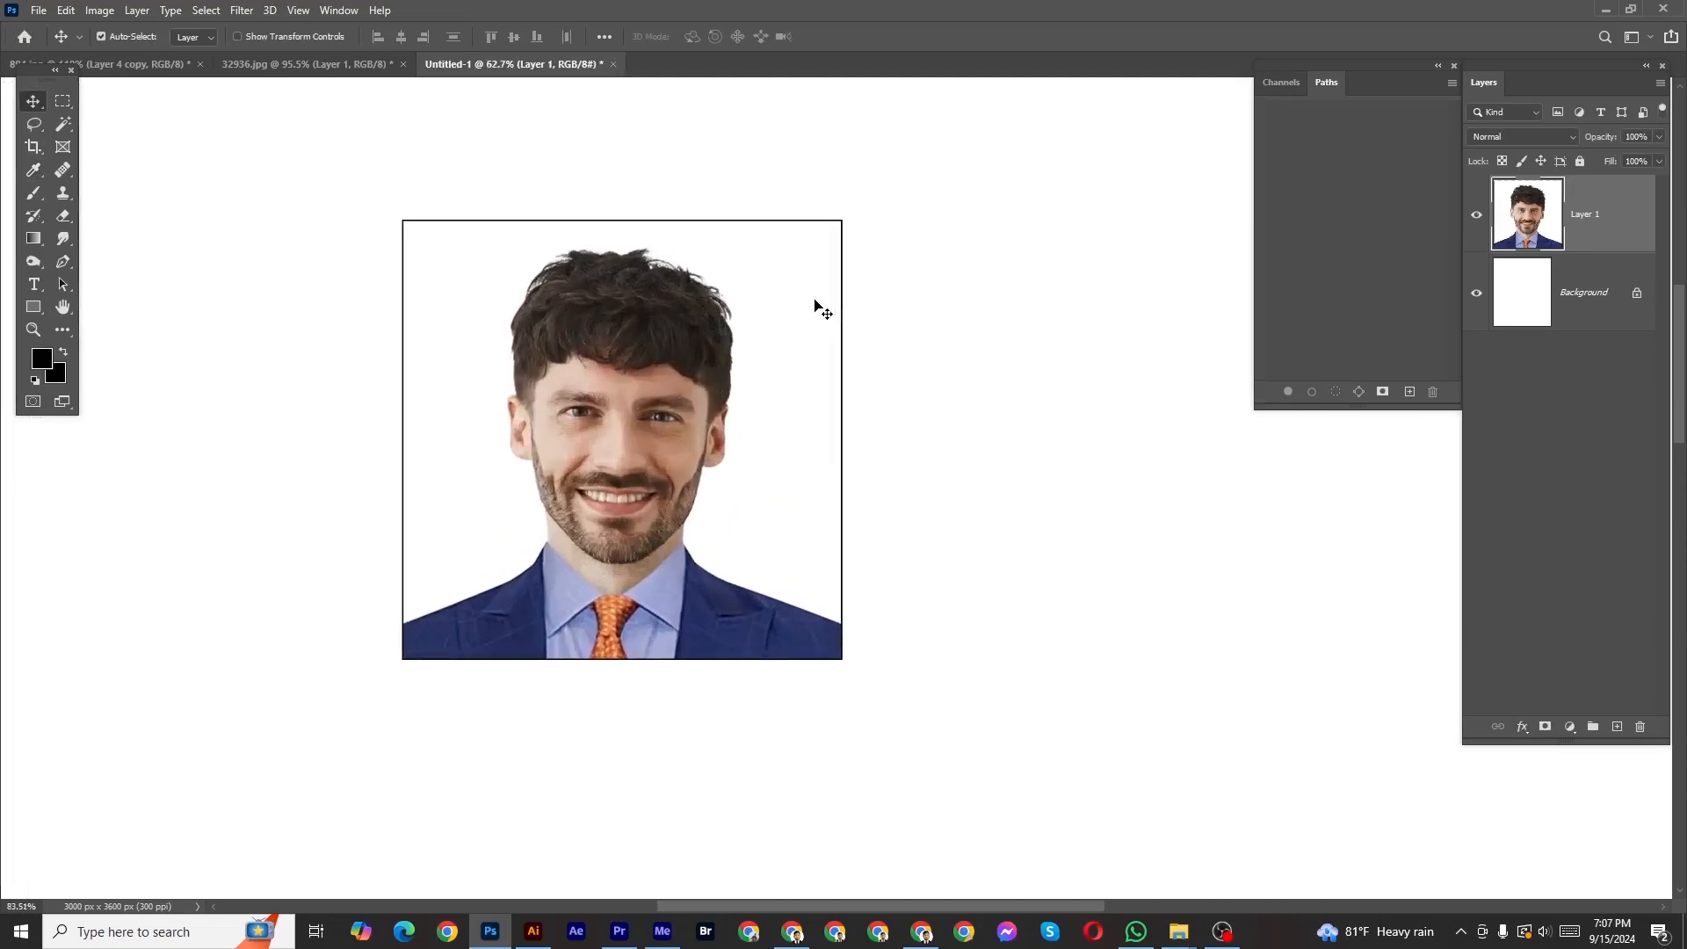
scroll(817, 309, down, 4)
scroll(882, 356, down, 1)
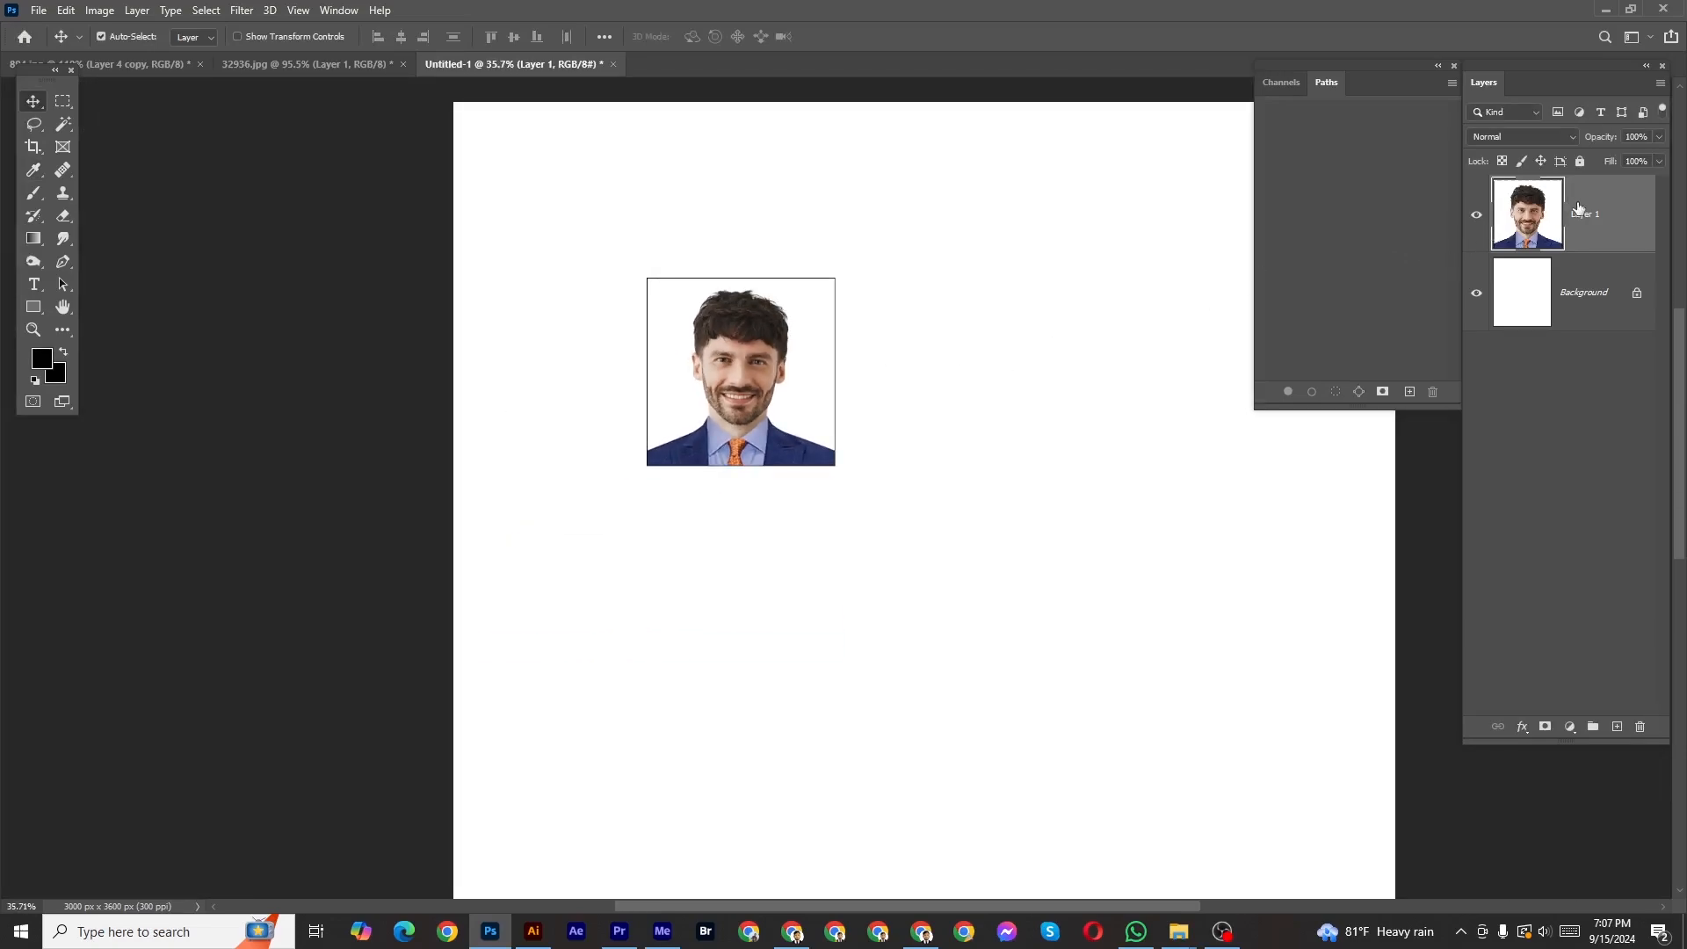
Move the bordered portrait flush into the page's upper-left corner, centred at X 300 px, Y 300 px.
key(ctrl+t)
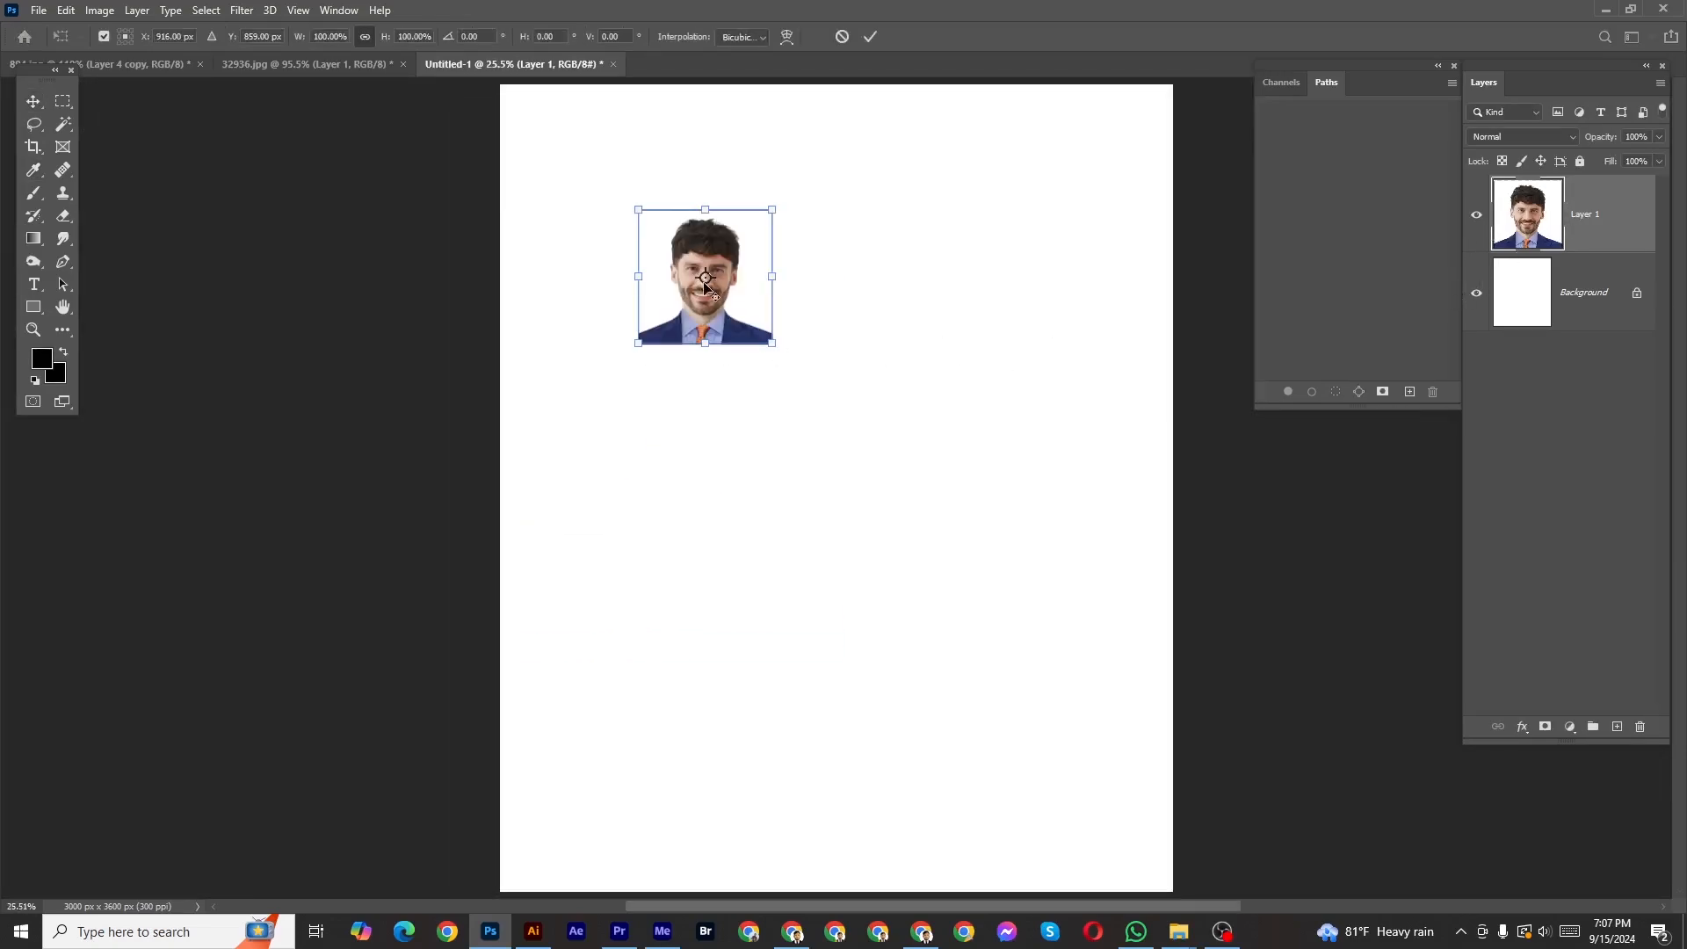
scroll(774, 369, up, 1)
drag(714, 376, 538, 212)
scroll(634, 244, down, 3)
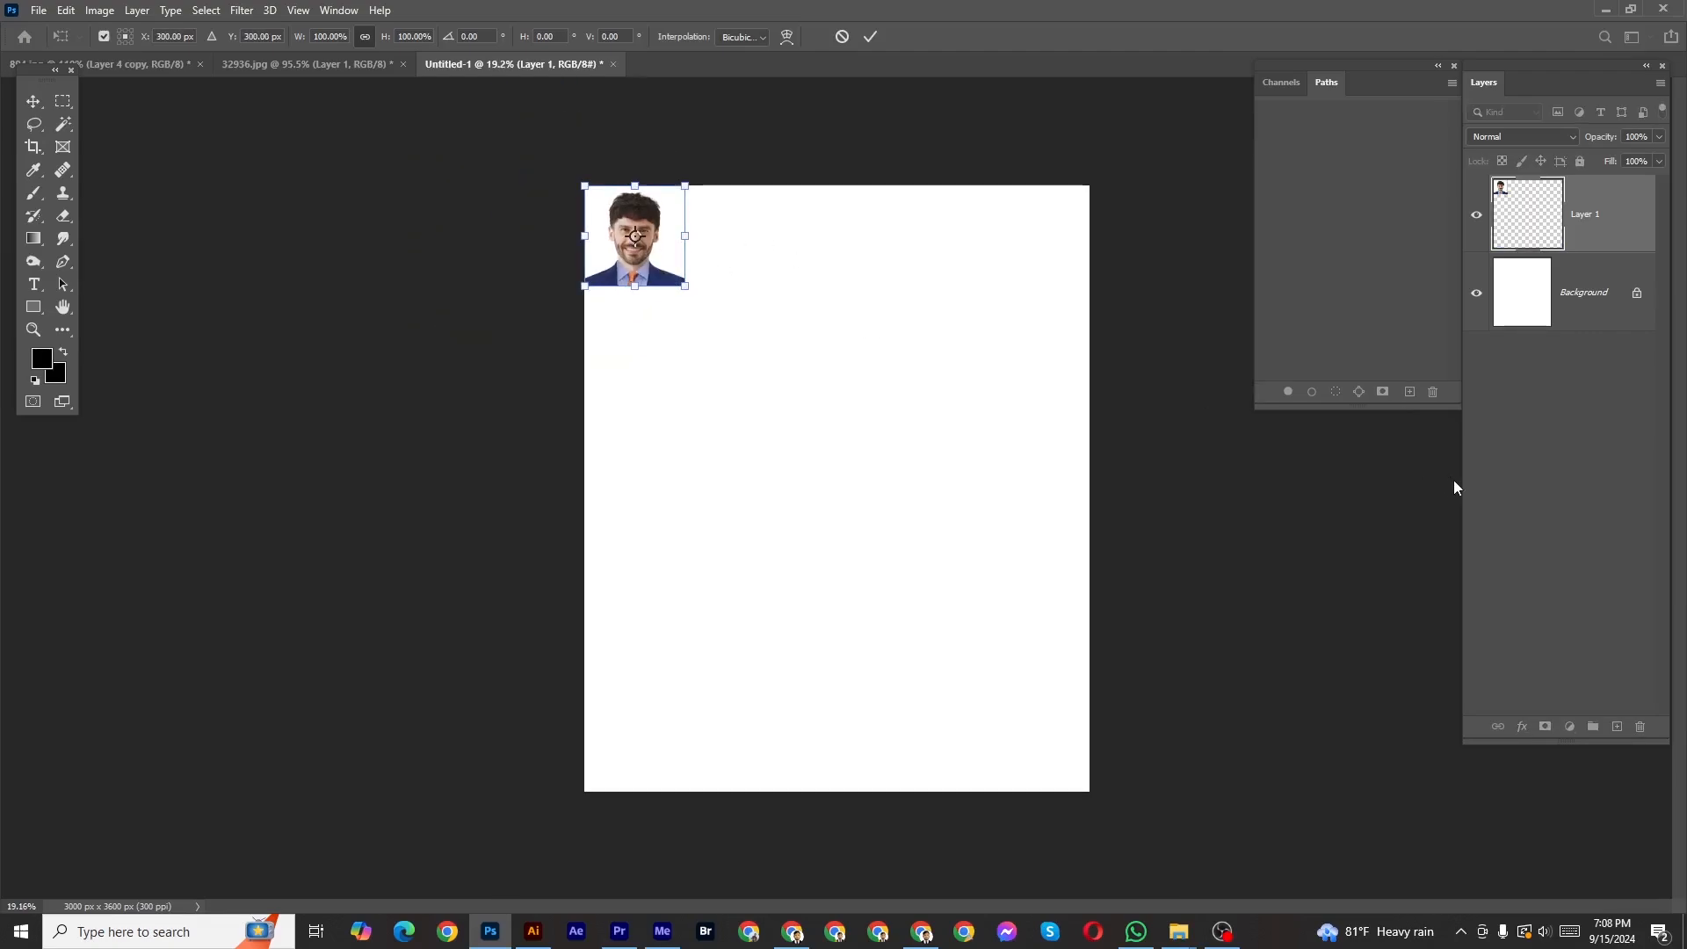
click(1065, 339)
Duplicate the portrait edge to edge across the page's top to form a row of five.
drag(659, 263, 954, 277)
shift+click(678, 263)
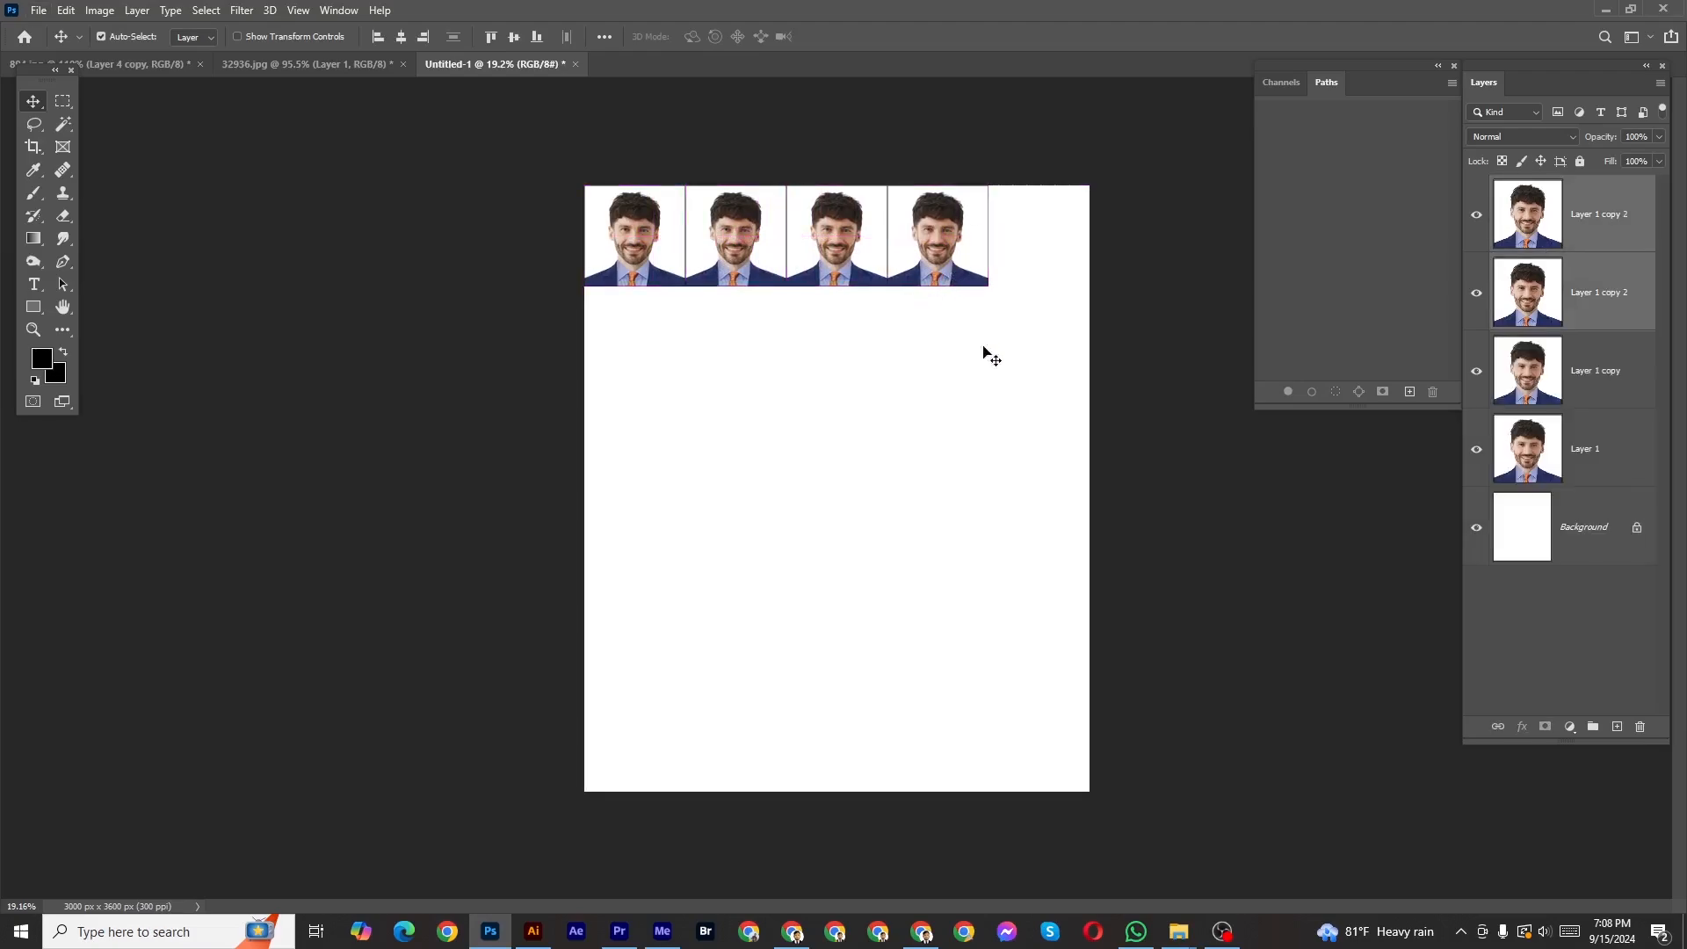
click(1575, 663)
click(961, 263)
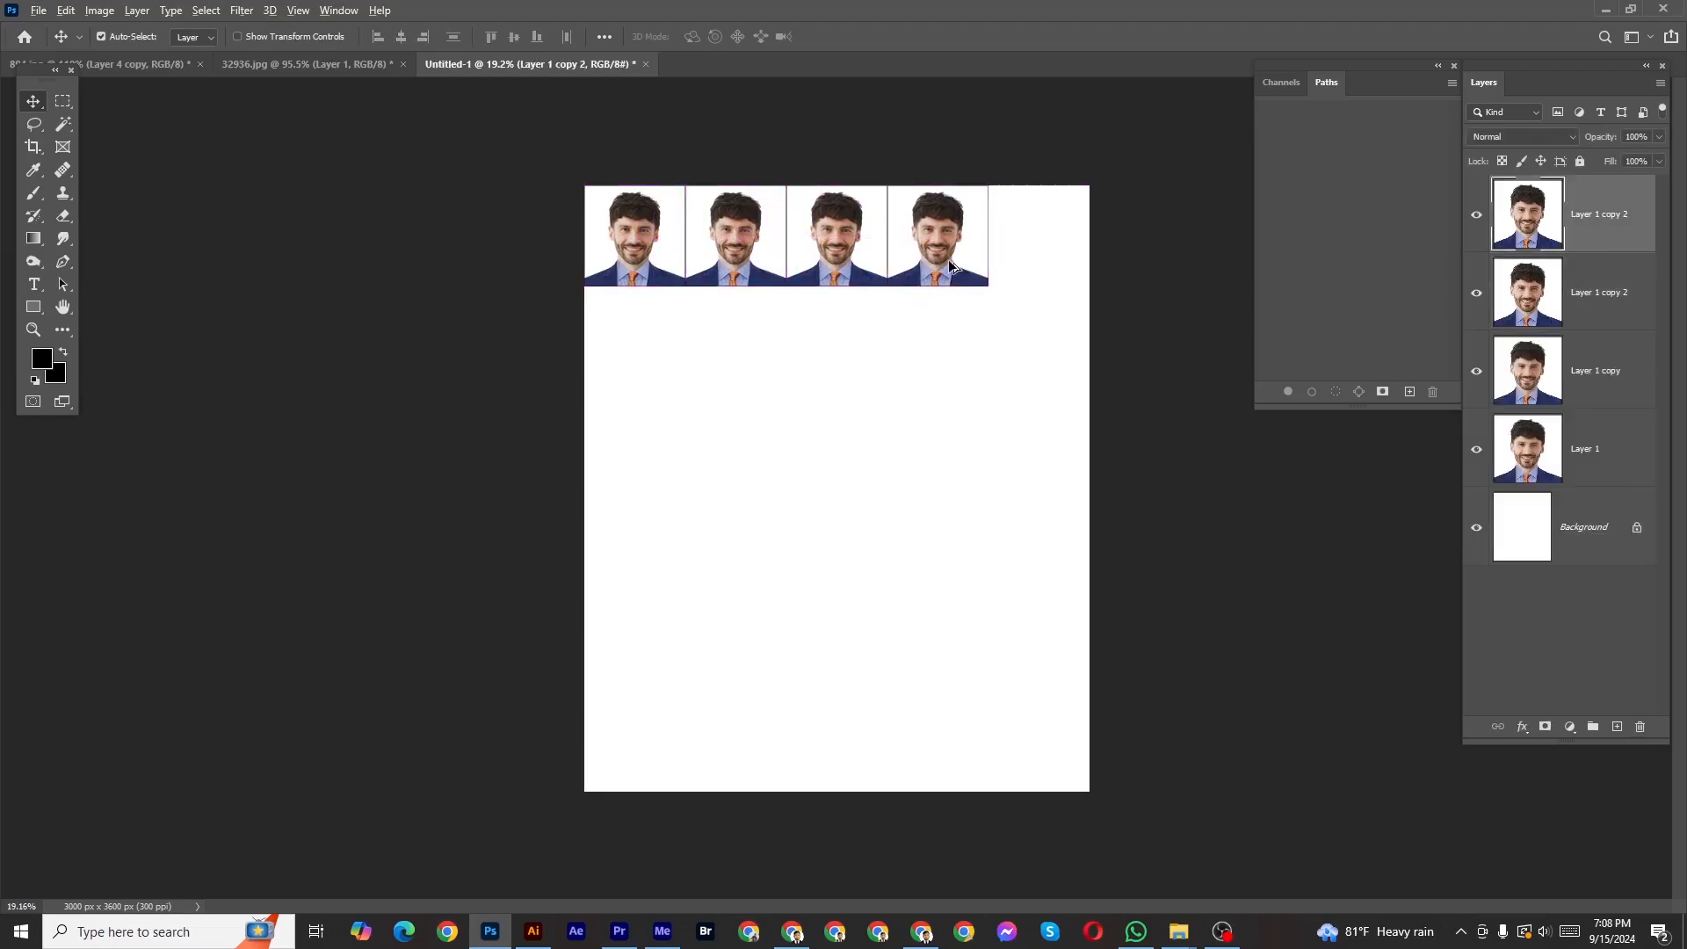
drag(950, 265, 1046, 268)
click(1592, 658)
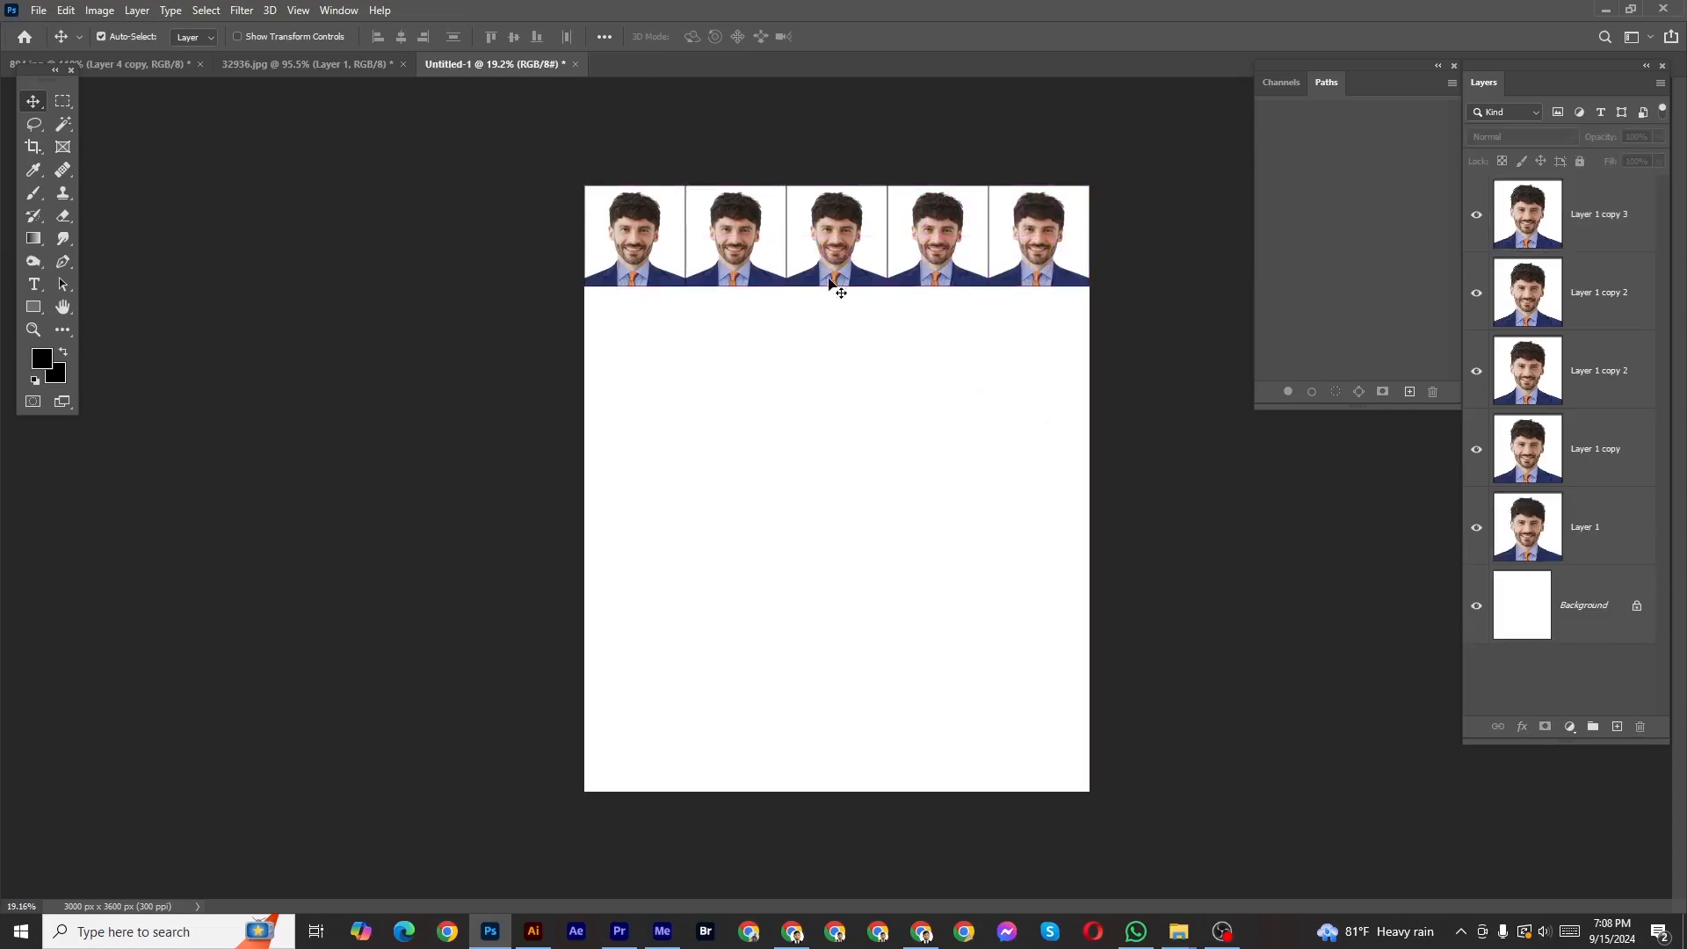
Duplicate all five portrait layers of the top row downward, edge to edge, to fill the page with six rows.
click(1617, 229)
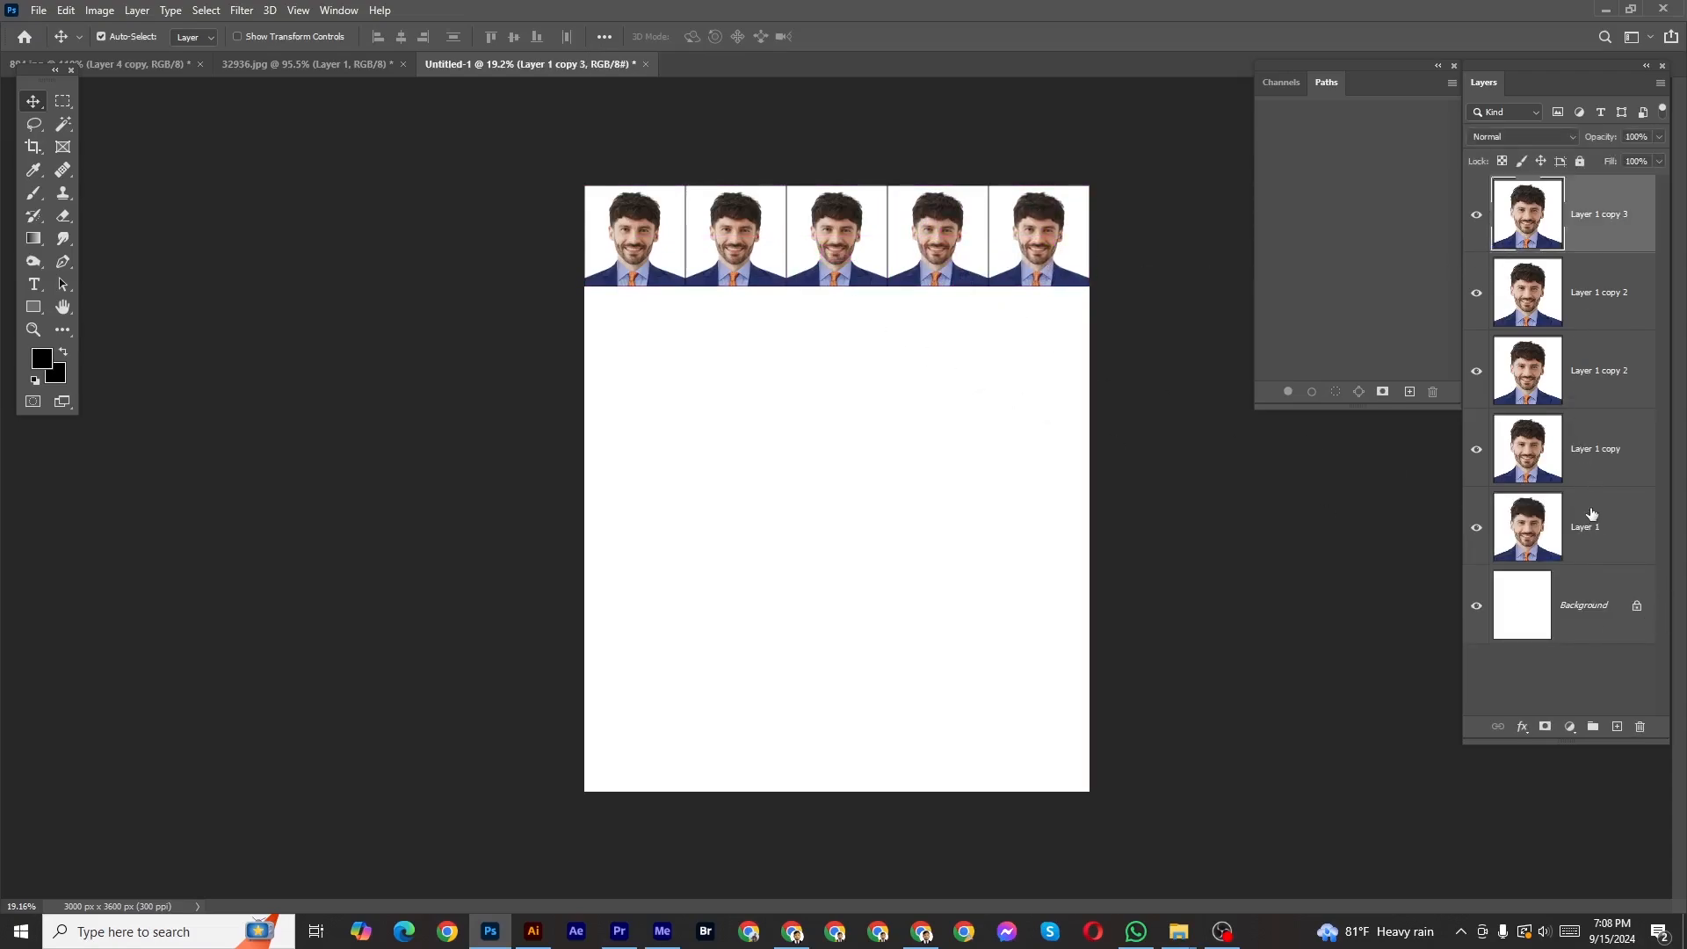
shift+click(1570, 522)
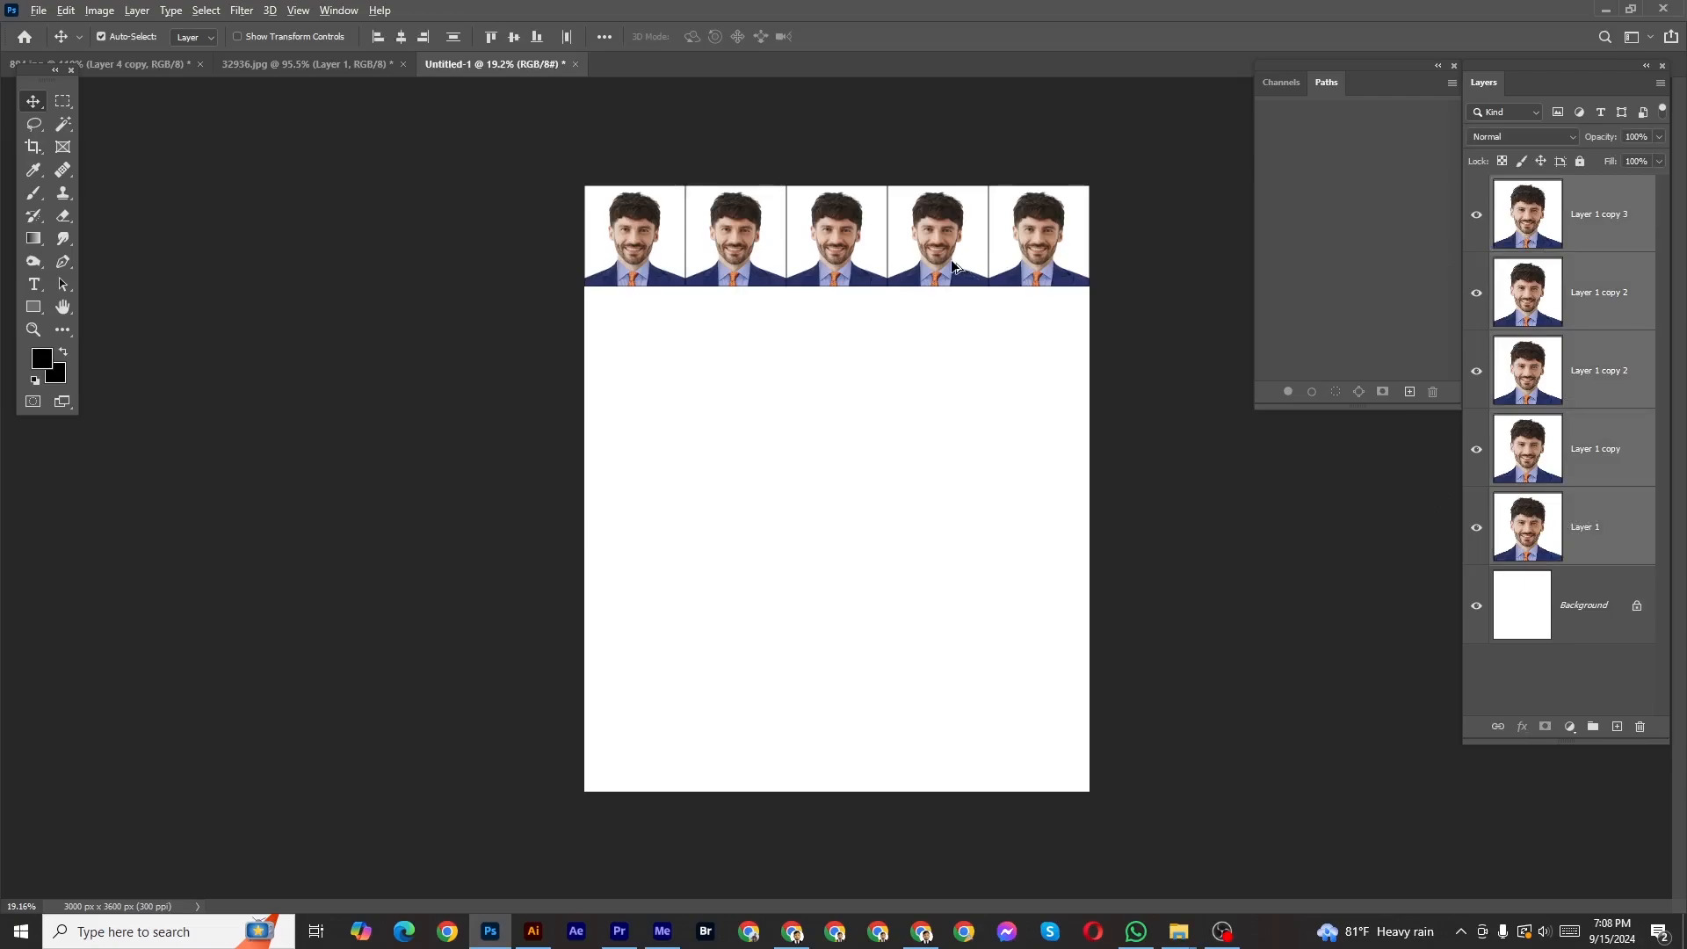
drag(955, 266, 899, 729)
scroll(942, 628, up, 8)
key(ctrl+z)
scroll(938, 452, down, 4)
key(ctrl+z)
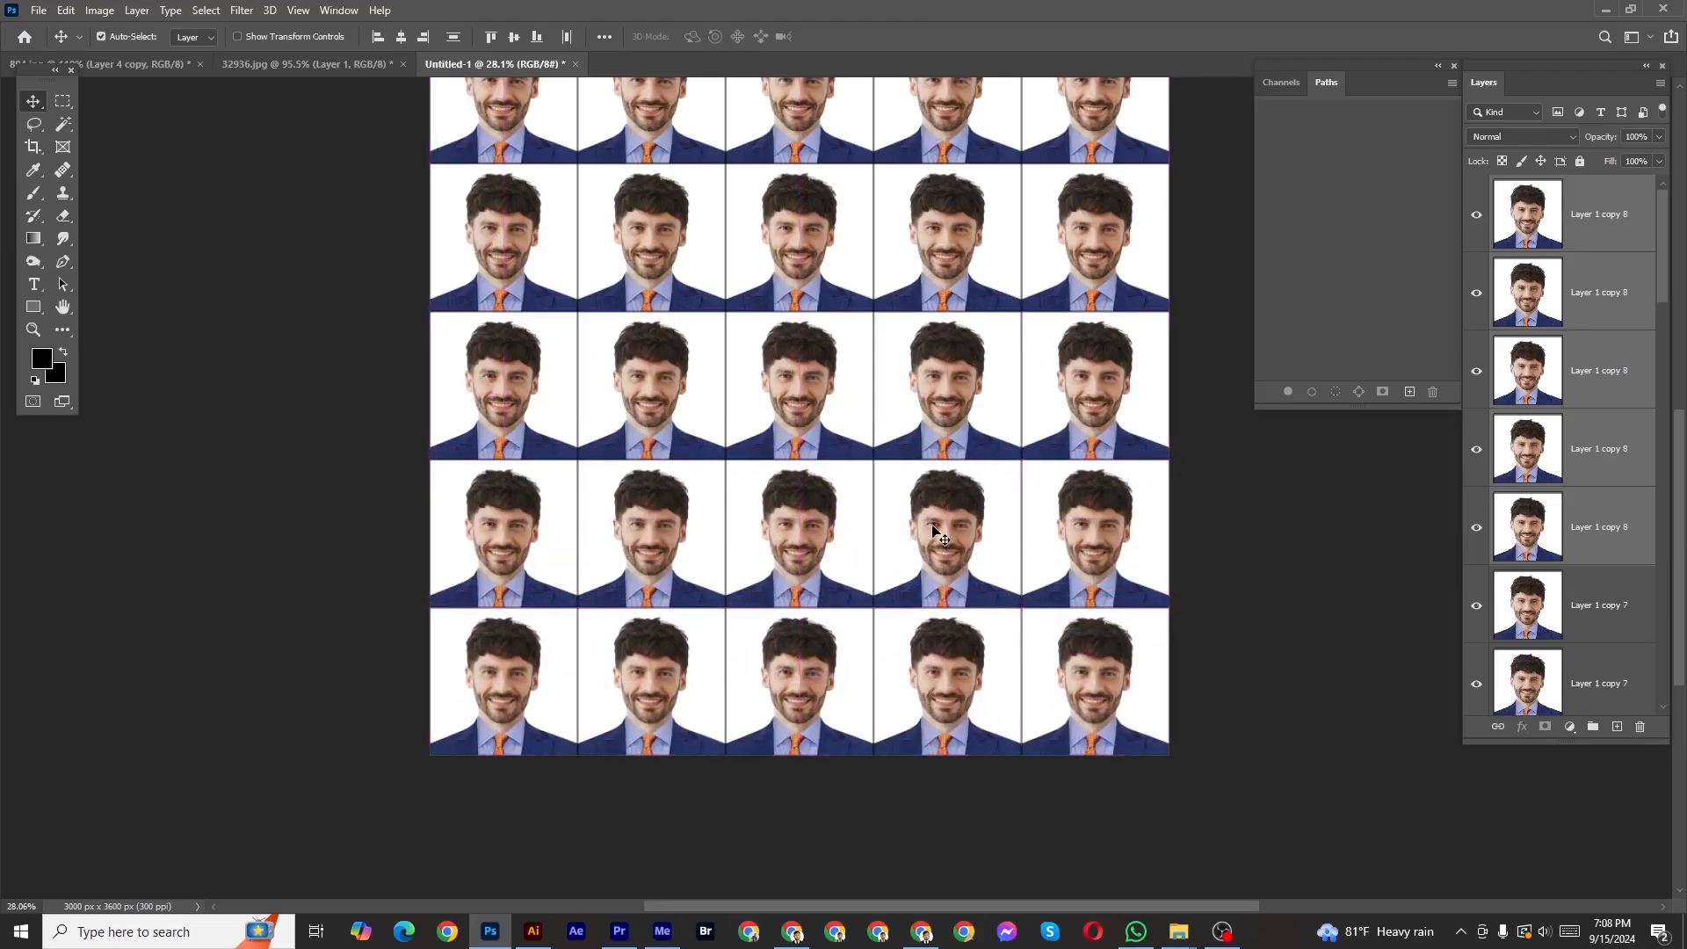
key(ctrl+0)
scroll(870, 553, down, 1)
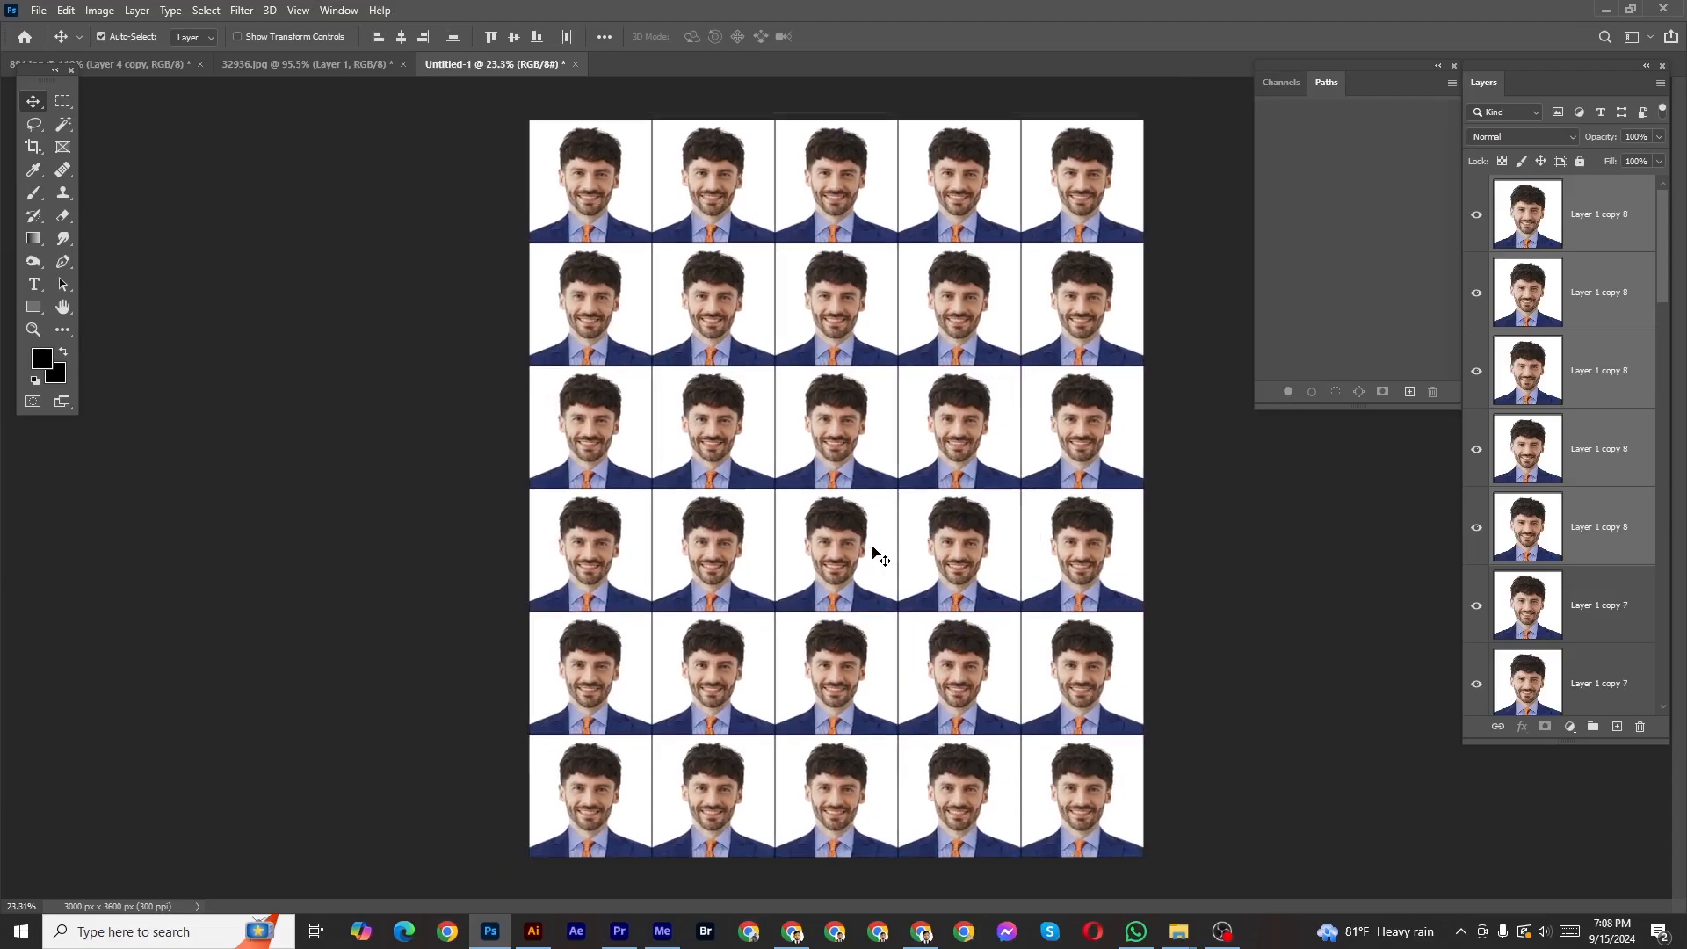